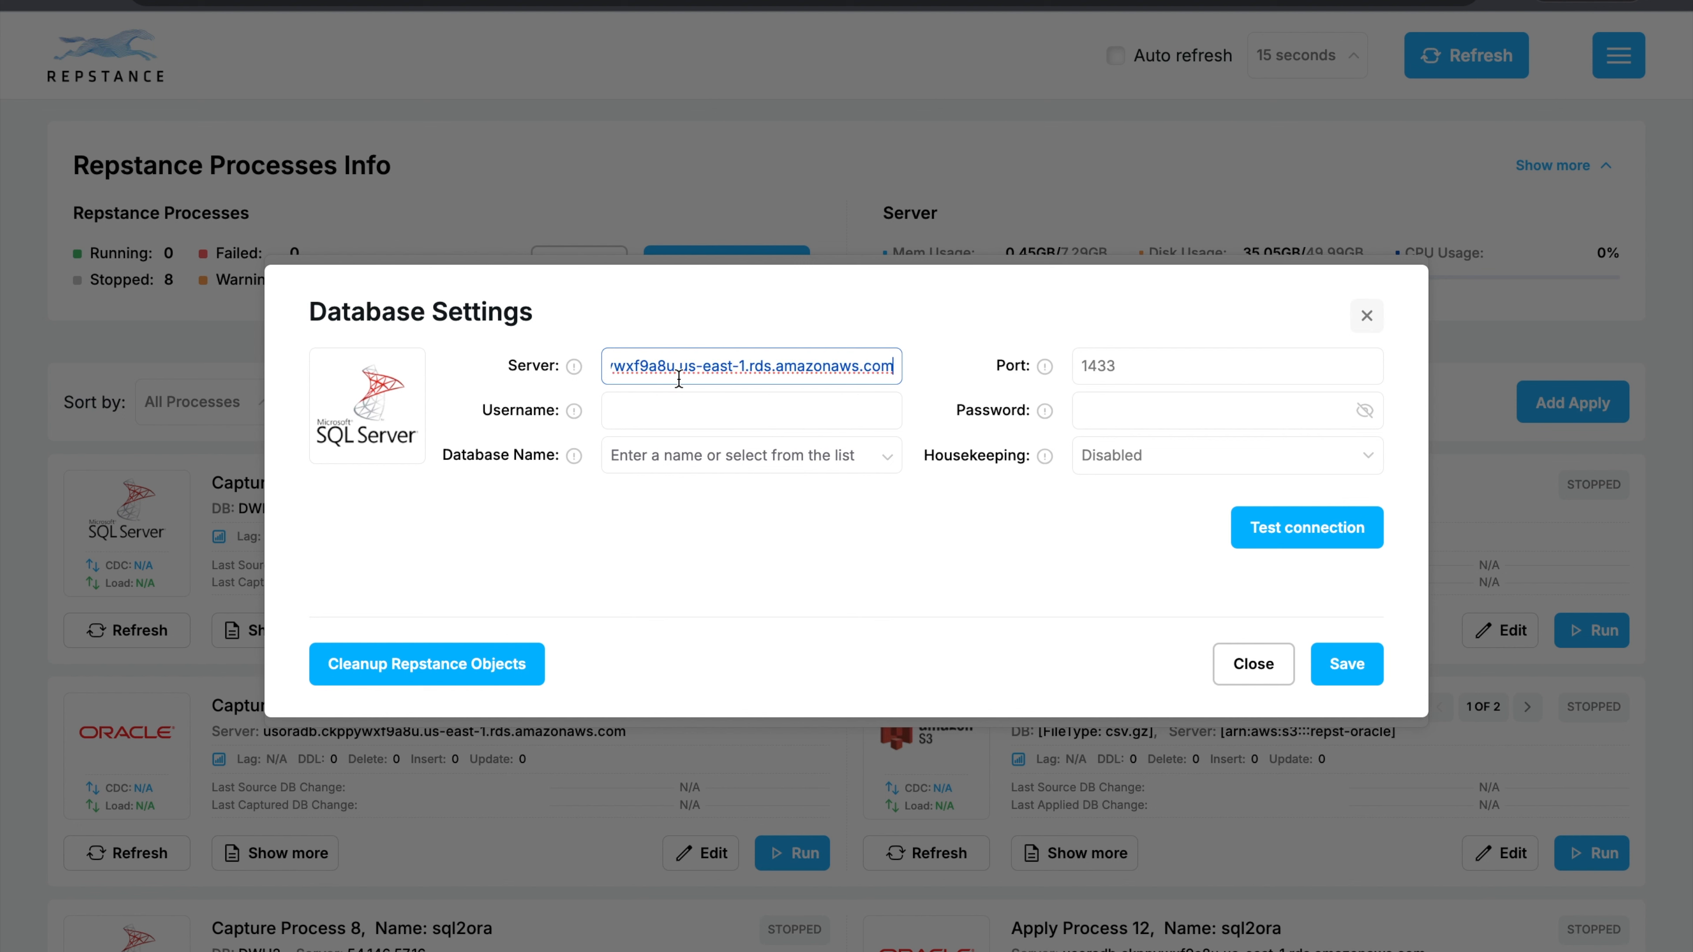
Fill in the source database settings with username demo, the account password and database DWH.
left_click(705, 417)
type("demo")
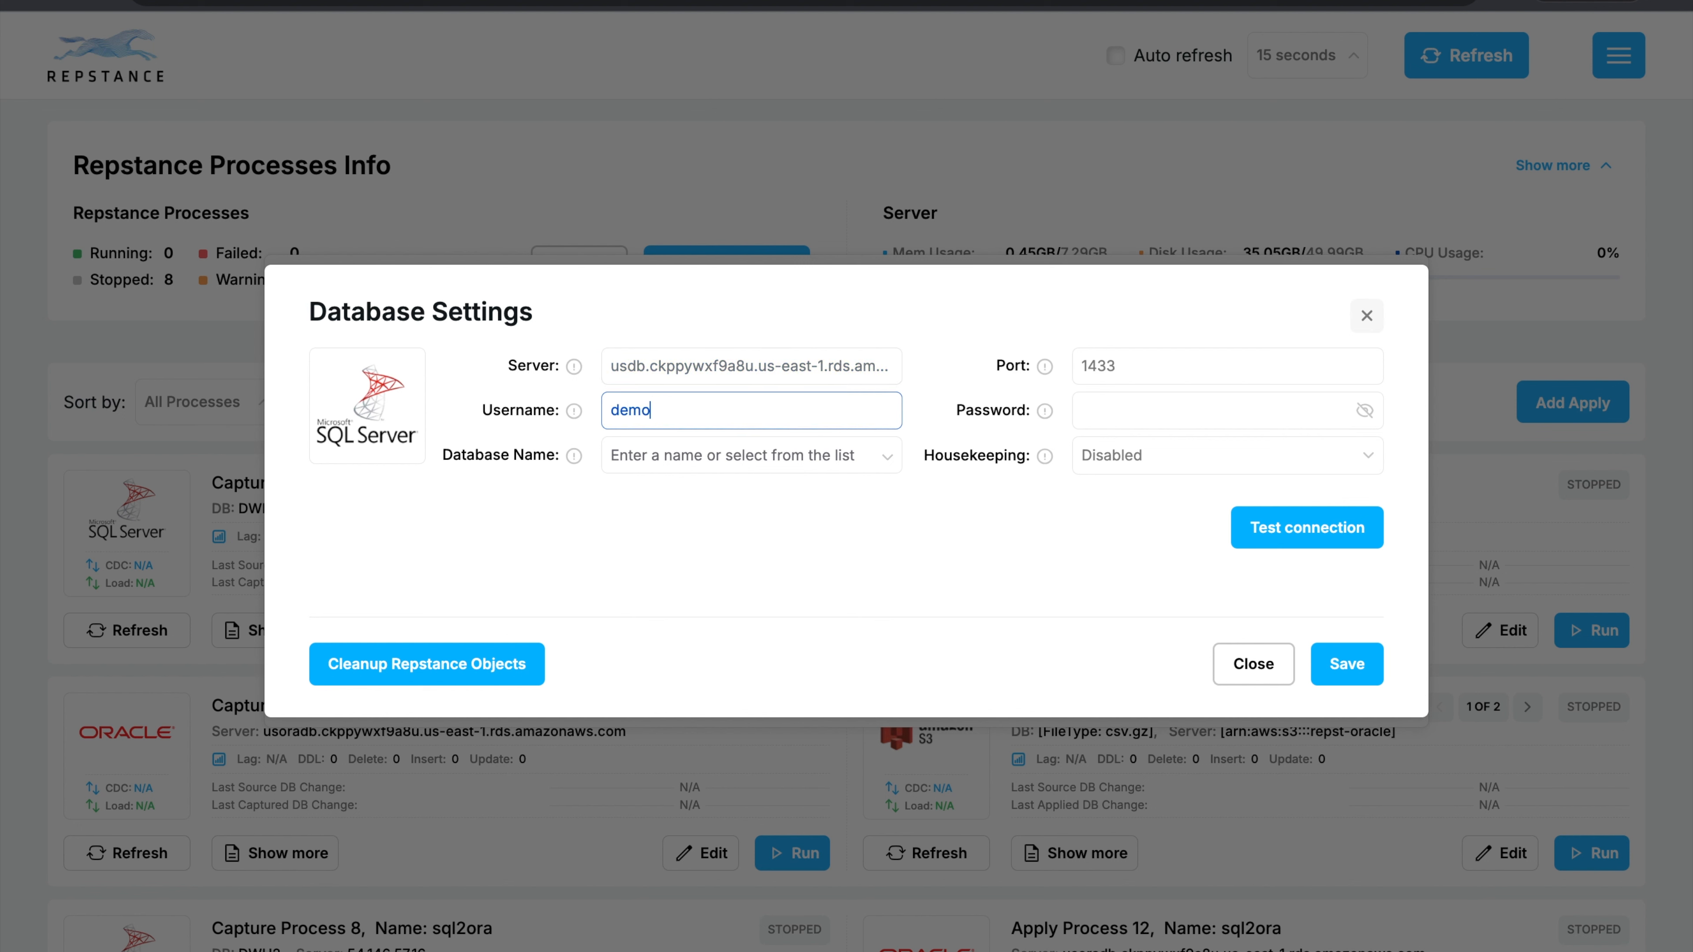
key("Tab")
type("demo12345")
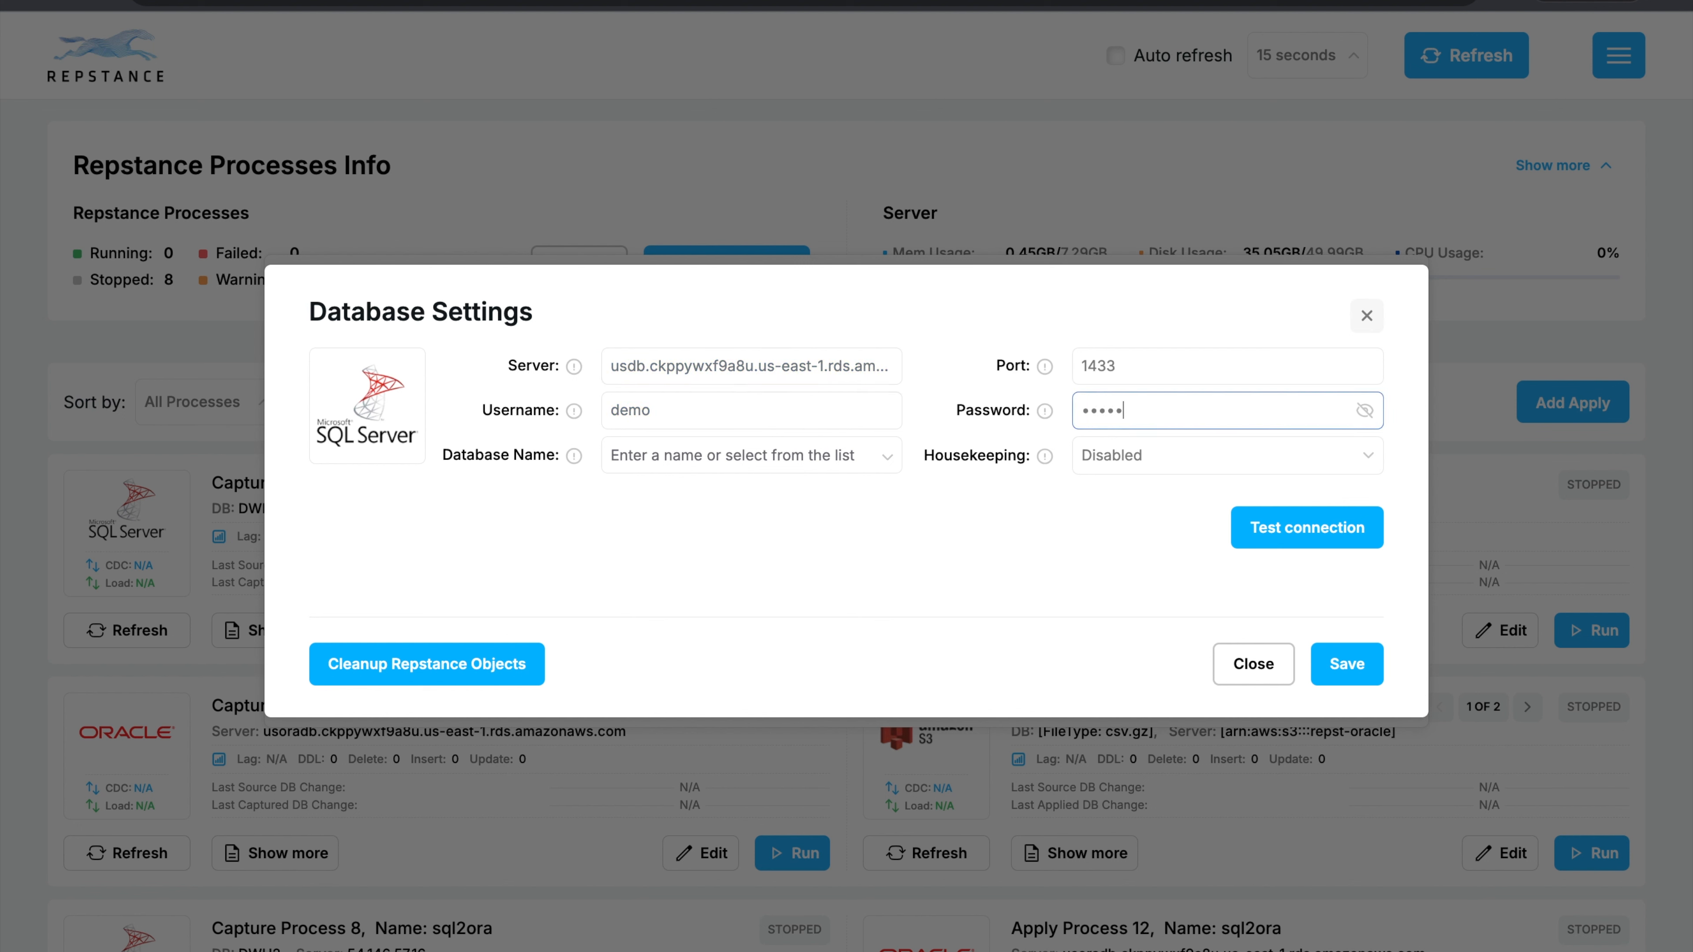
left_click(887, 459)
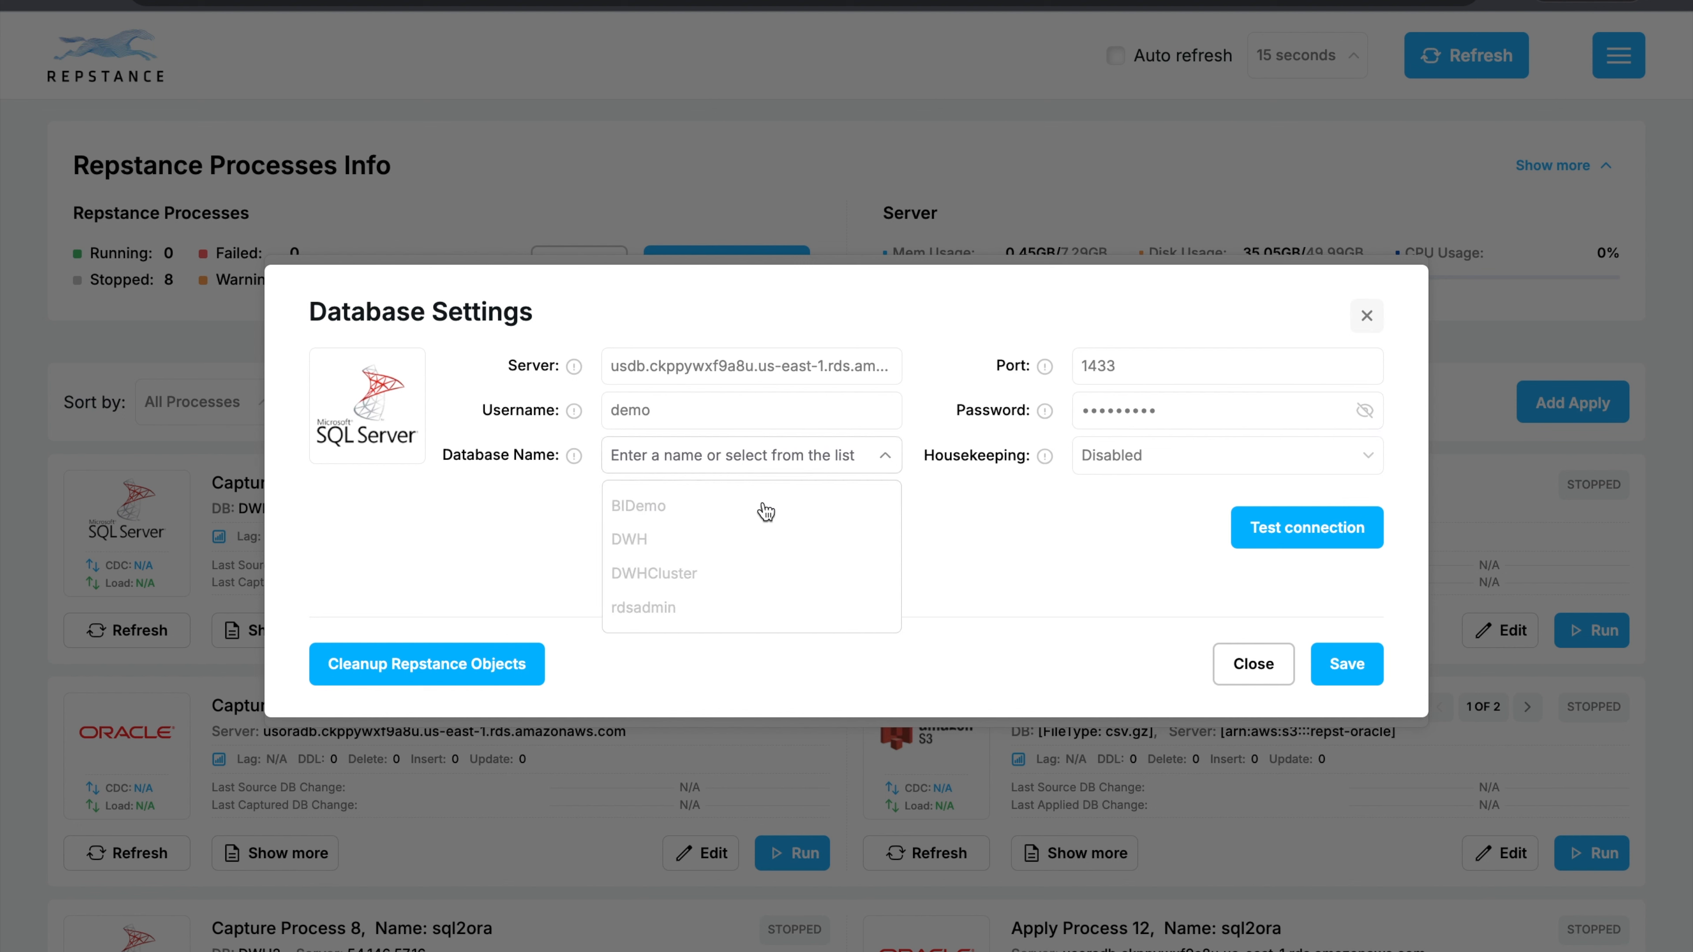
left_click(635, 542)
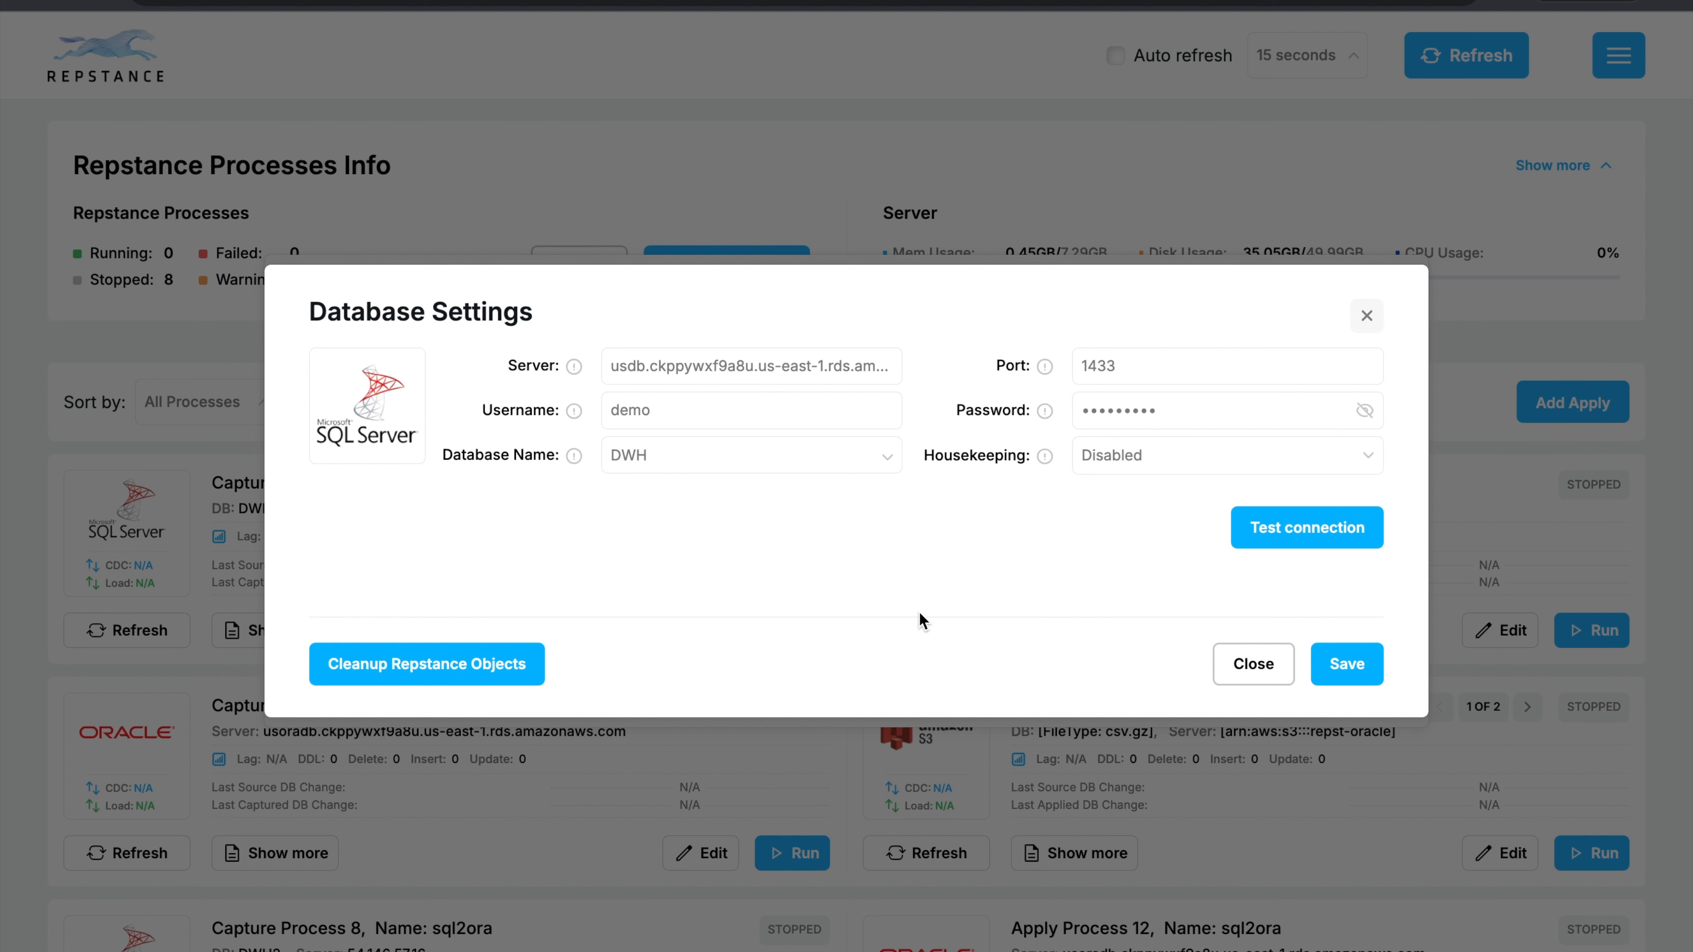
Test the source database connection, prepare the database for replication and save its settings.
left_click(1245, 527)
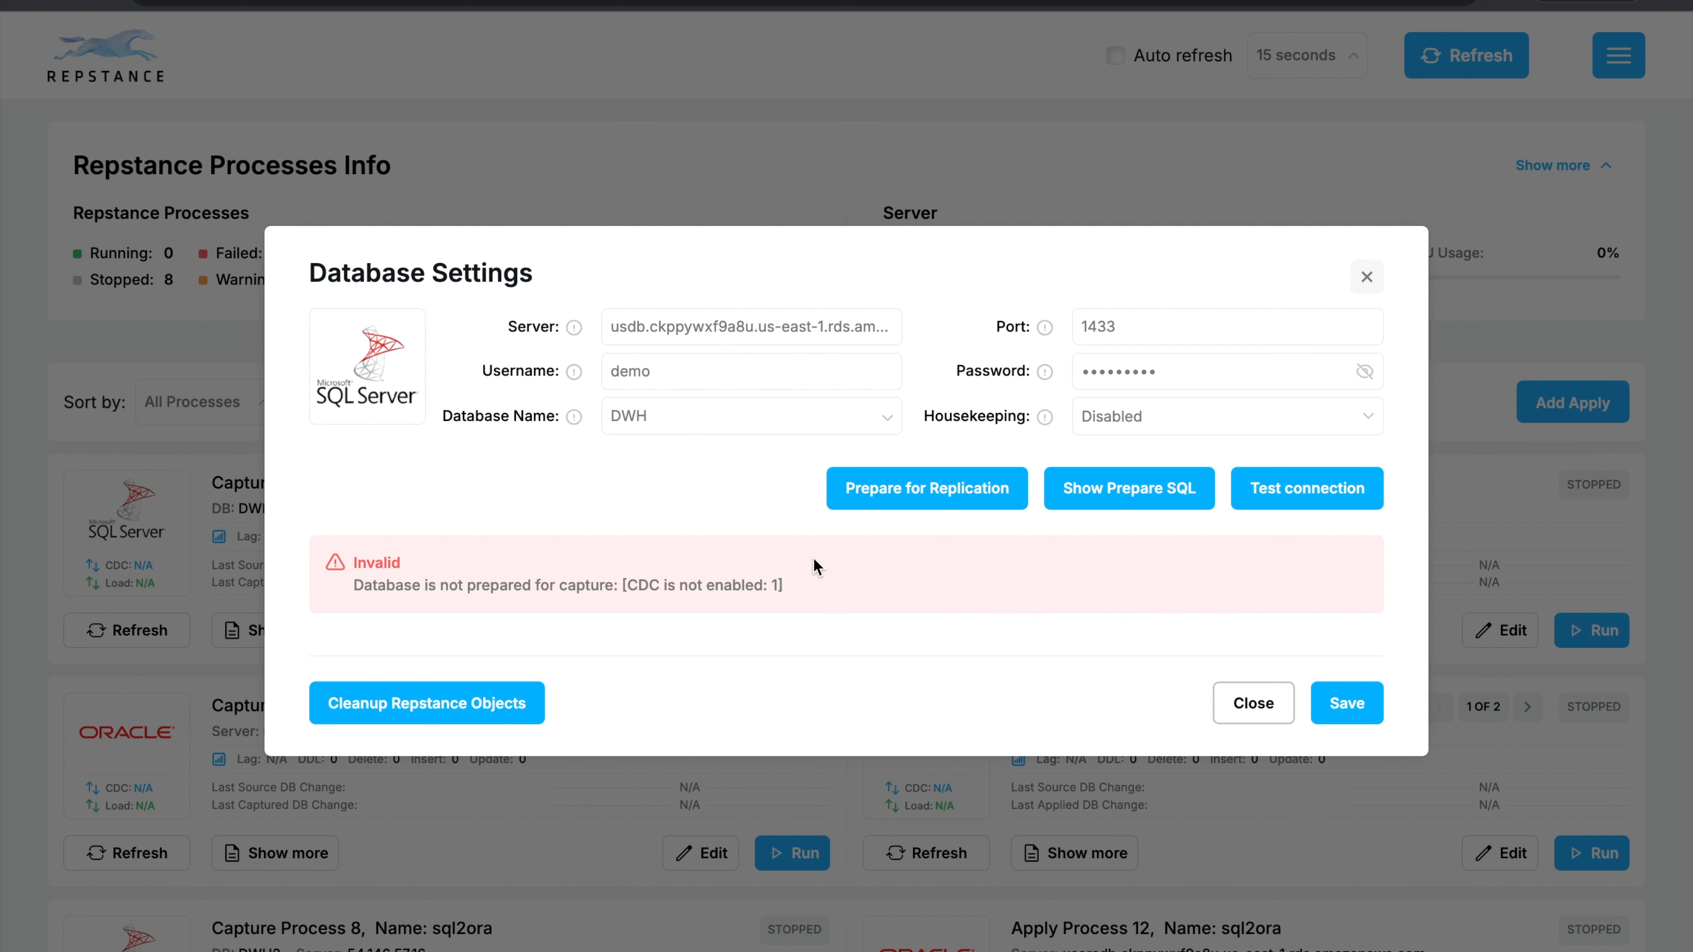
left_click(966, 490)
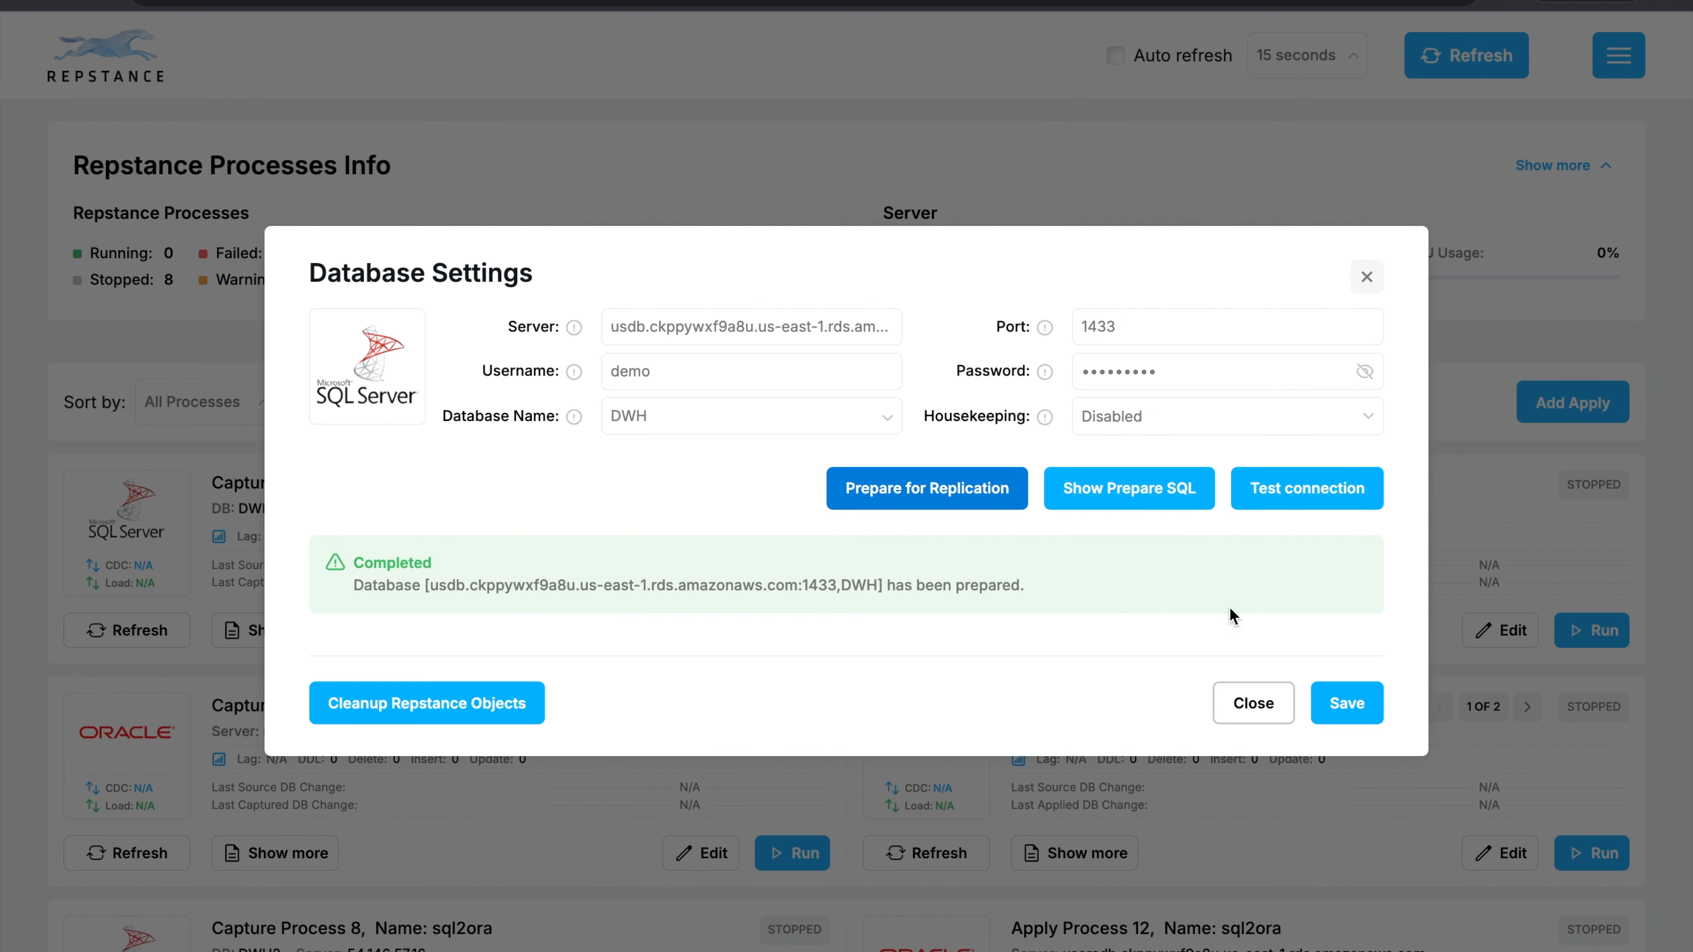
left_click(1346, 699)
Search the Replication Object Wizard for objects to include in schema dbo with any table.
scroll(1021, 594, "down", 2)
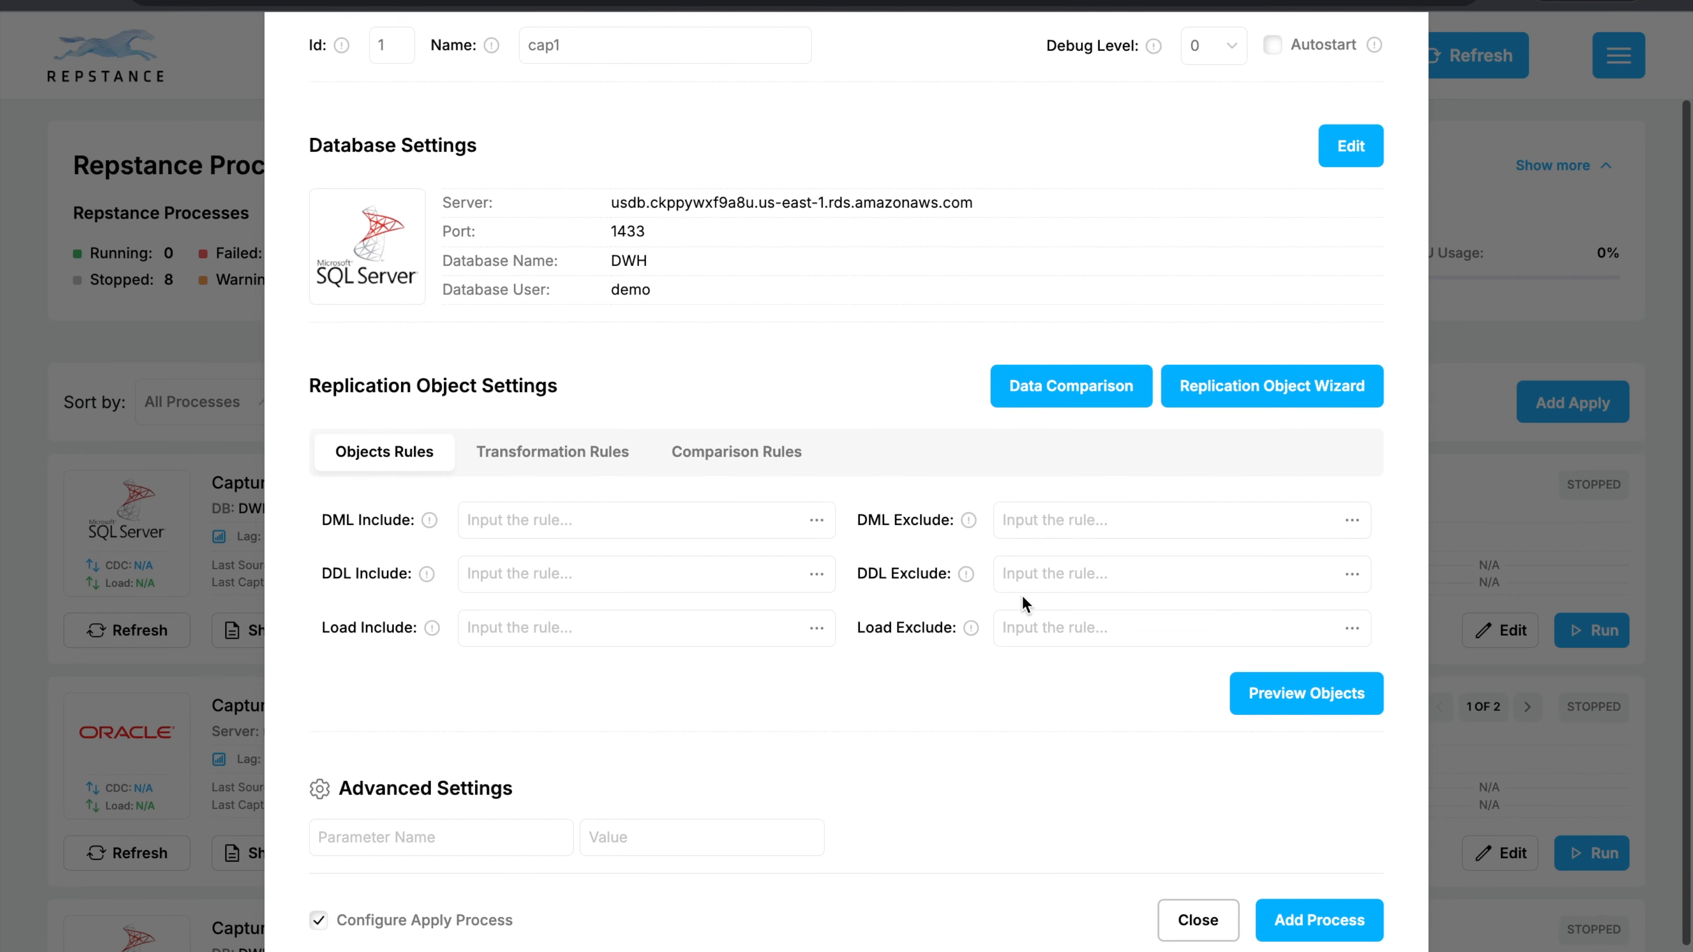
left_click(1239, 392)
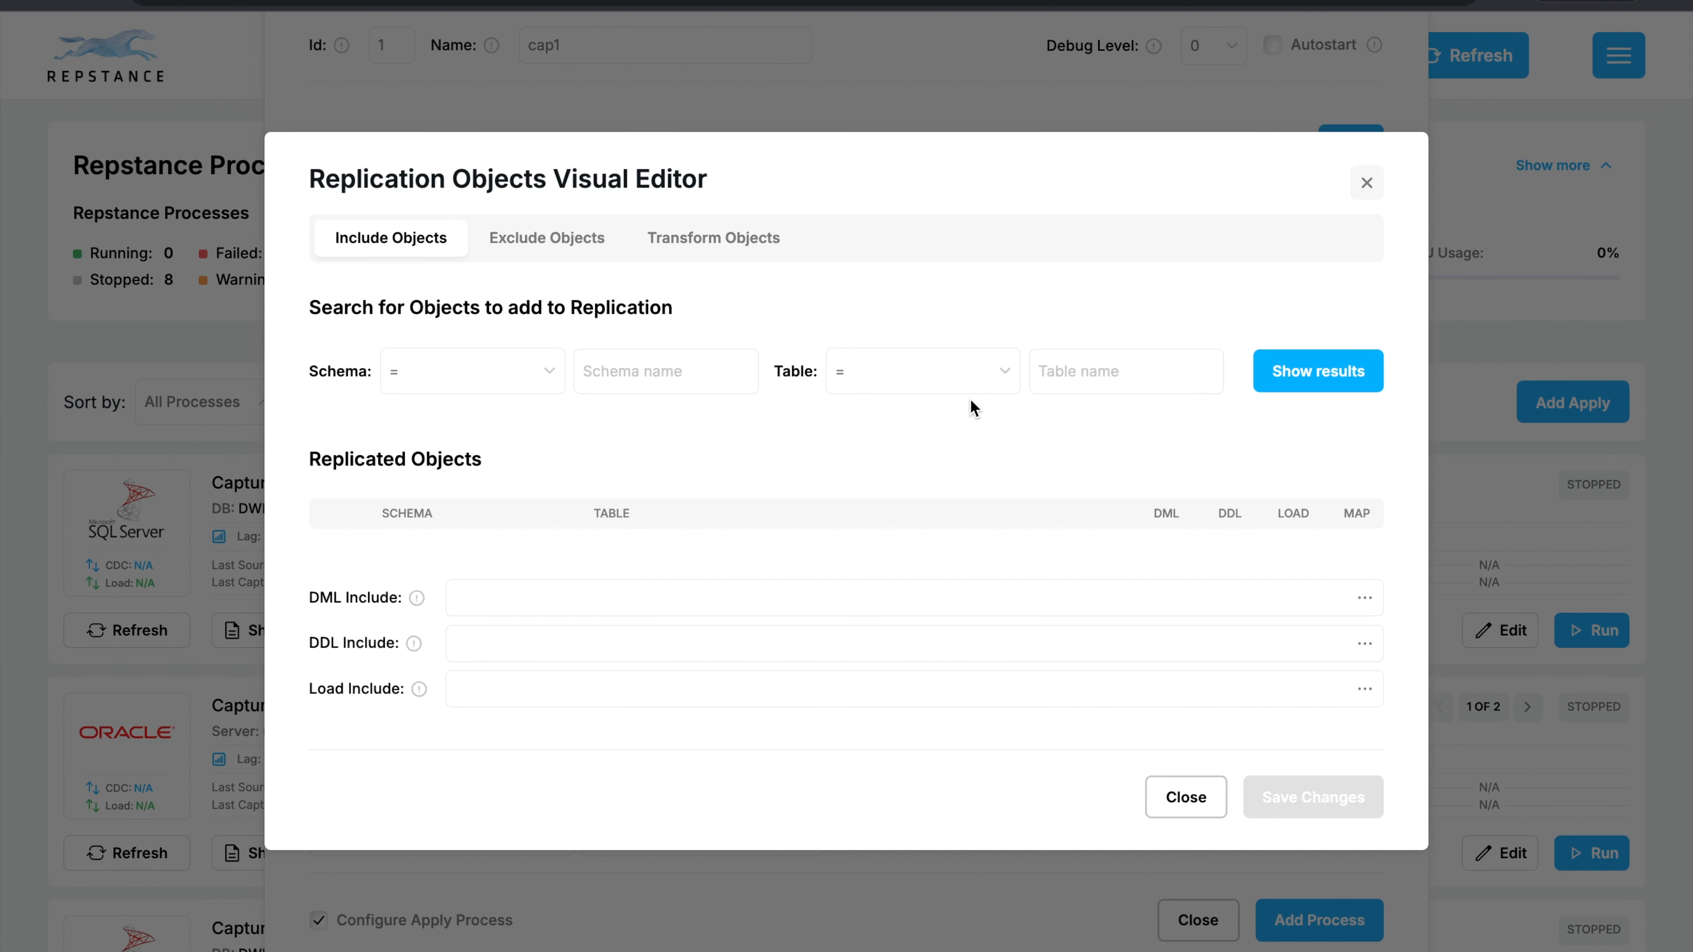
left_click(658, 367)
type("dbo")
left_click(976, 371)
left_click(919, 419)
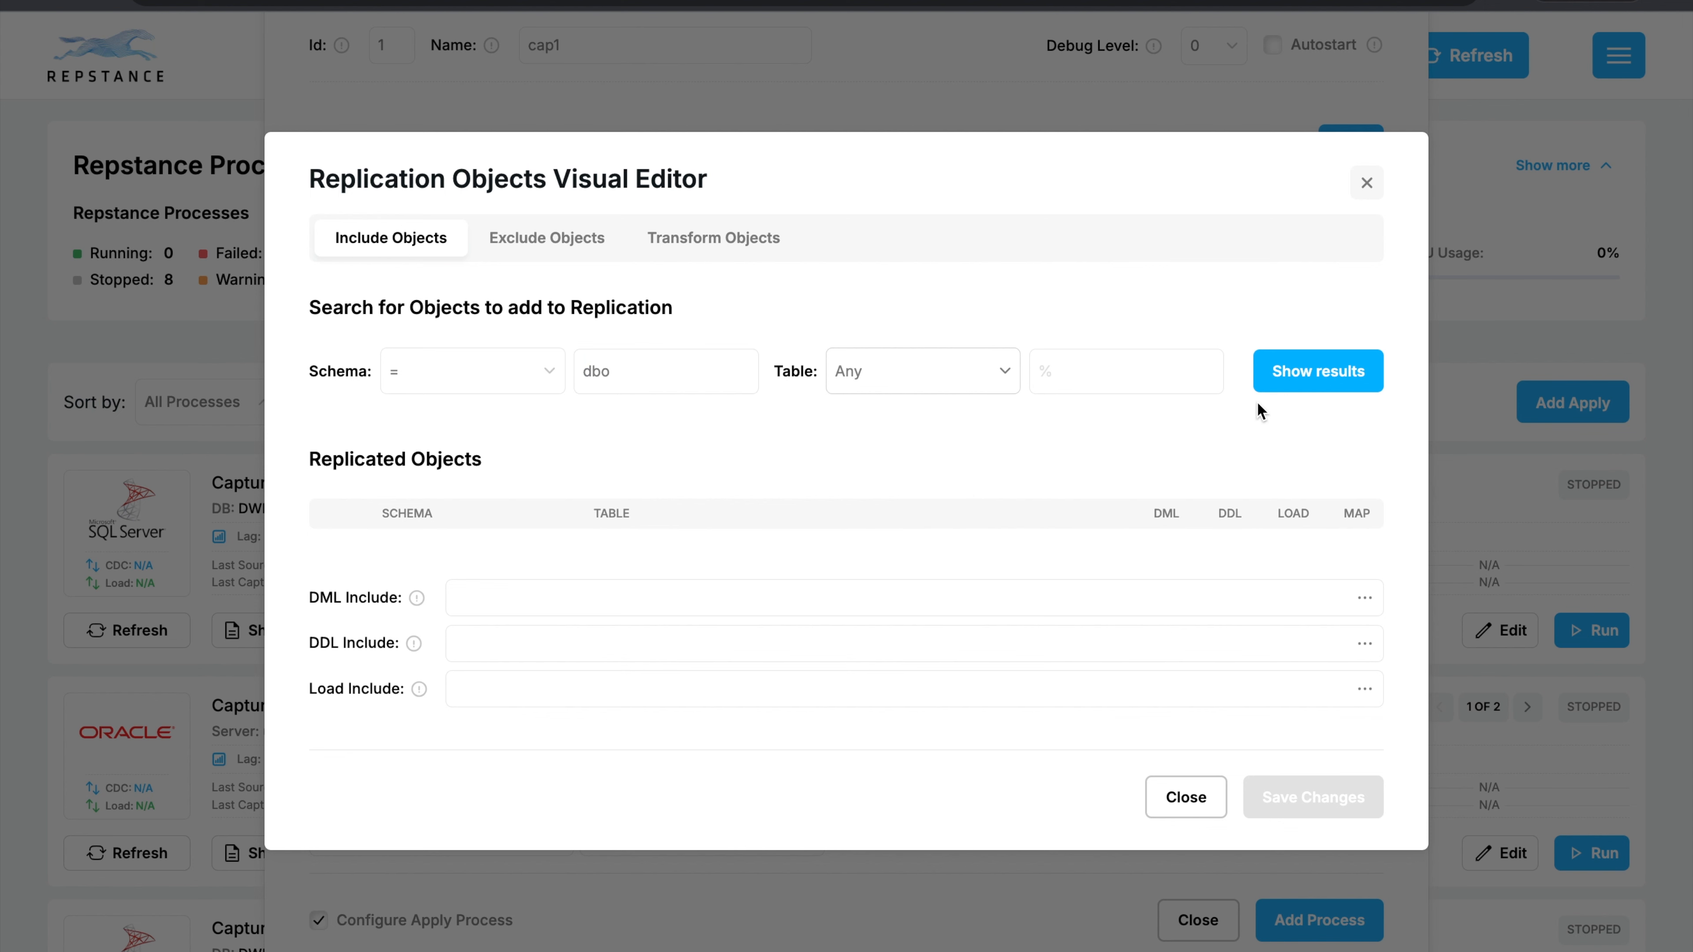
left_click(1287, 389)
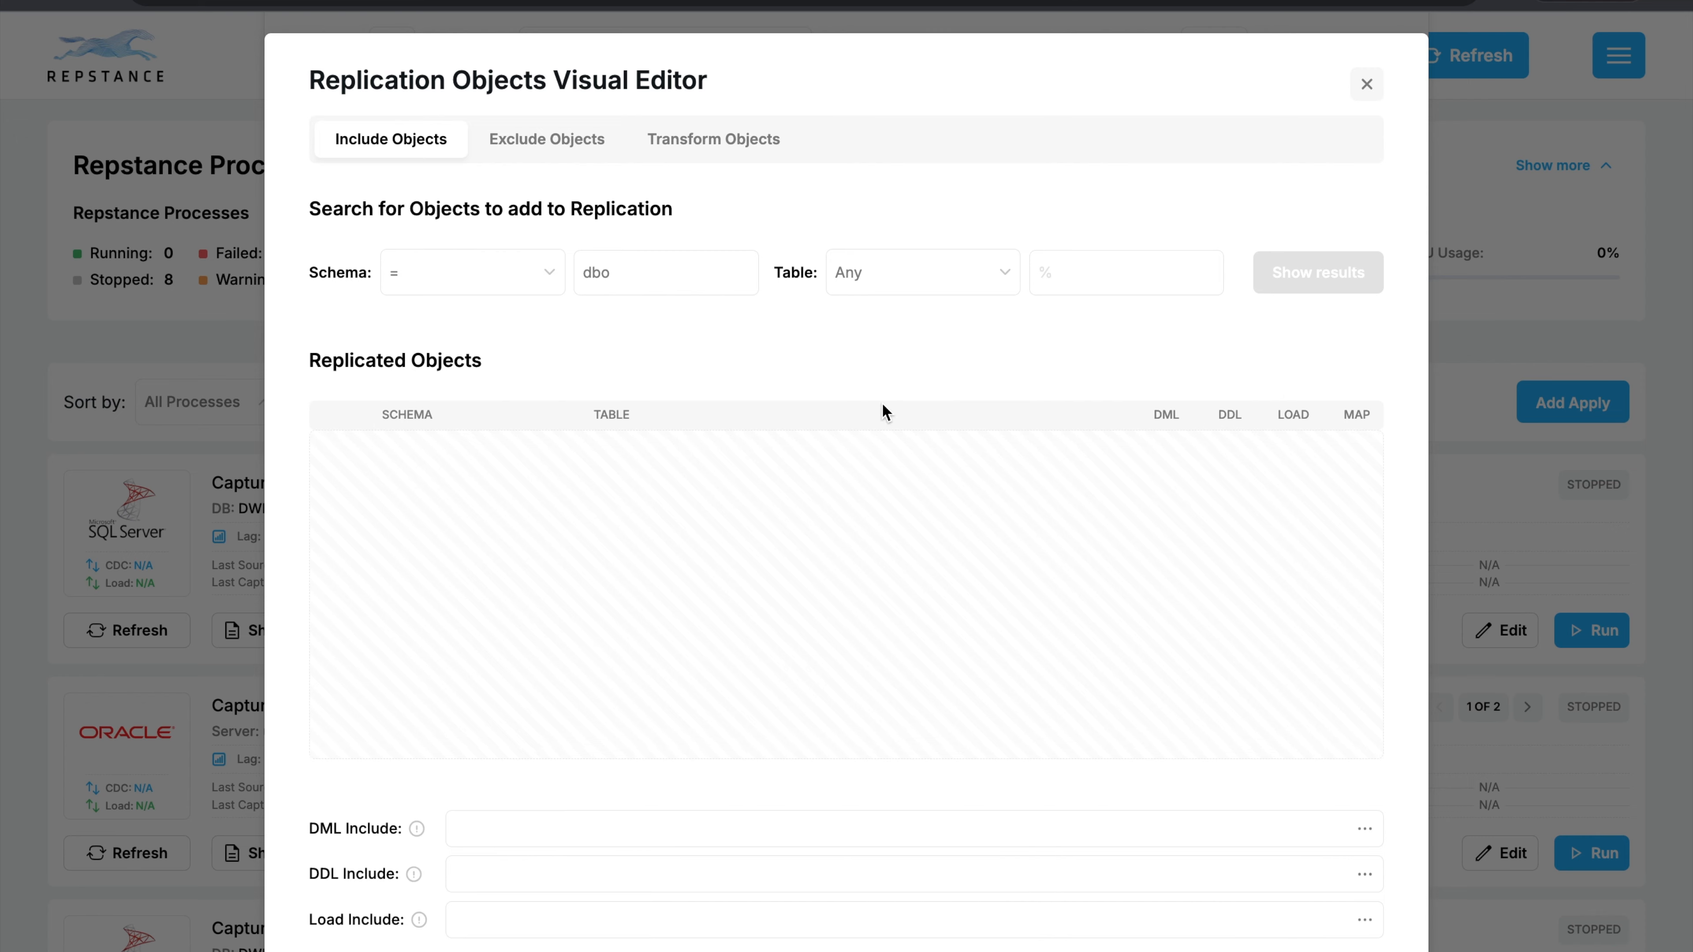
Generate and save include rules with Initial Load enabled and the option "Table will be created if does not exist".
scroll(861, 396, "down", 3)
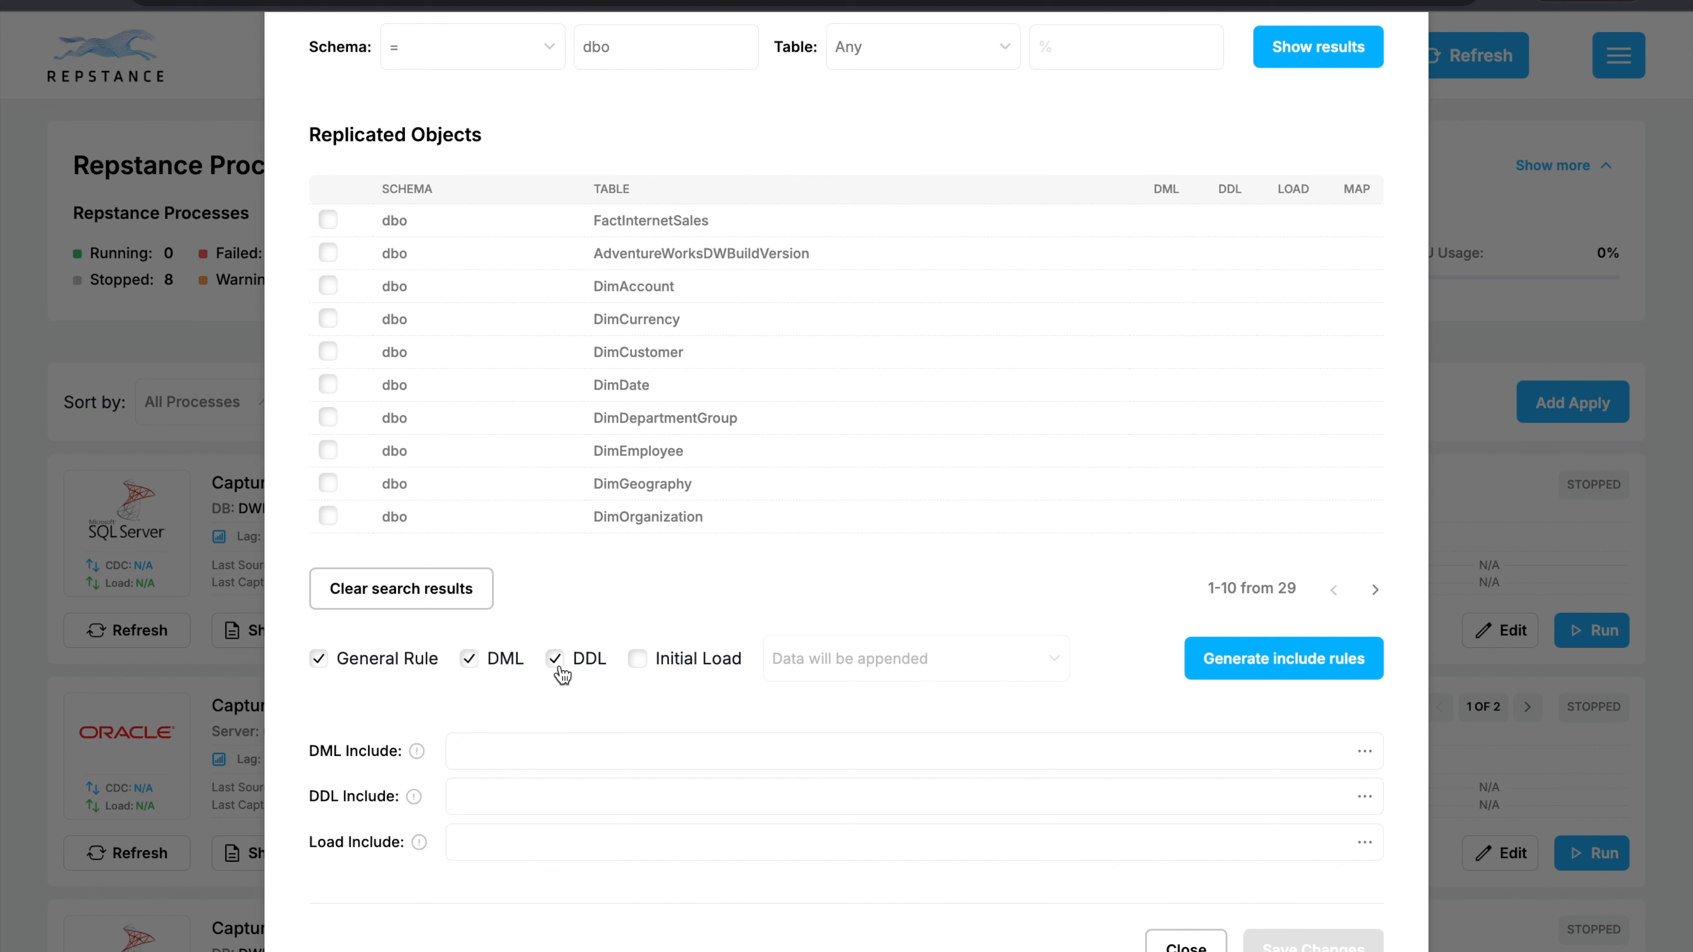
left_click(645, 665)
left_click(1032, 667)
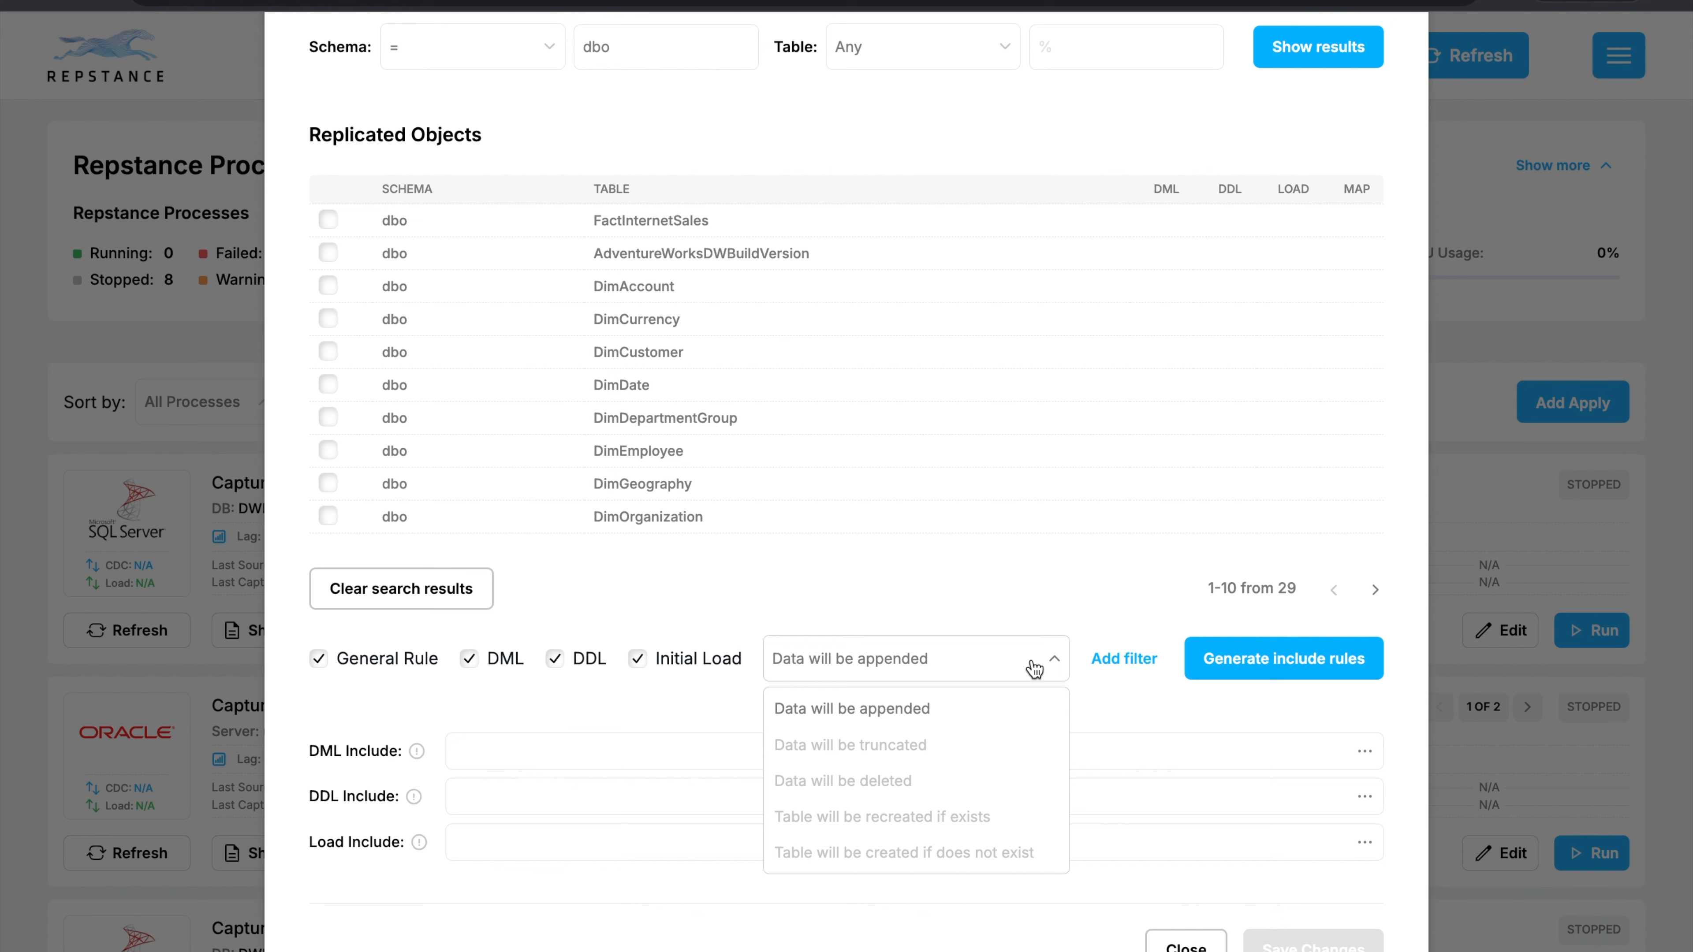
left_click(917, 860)
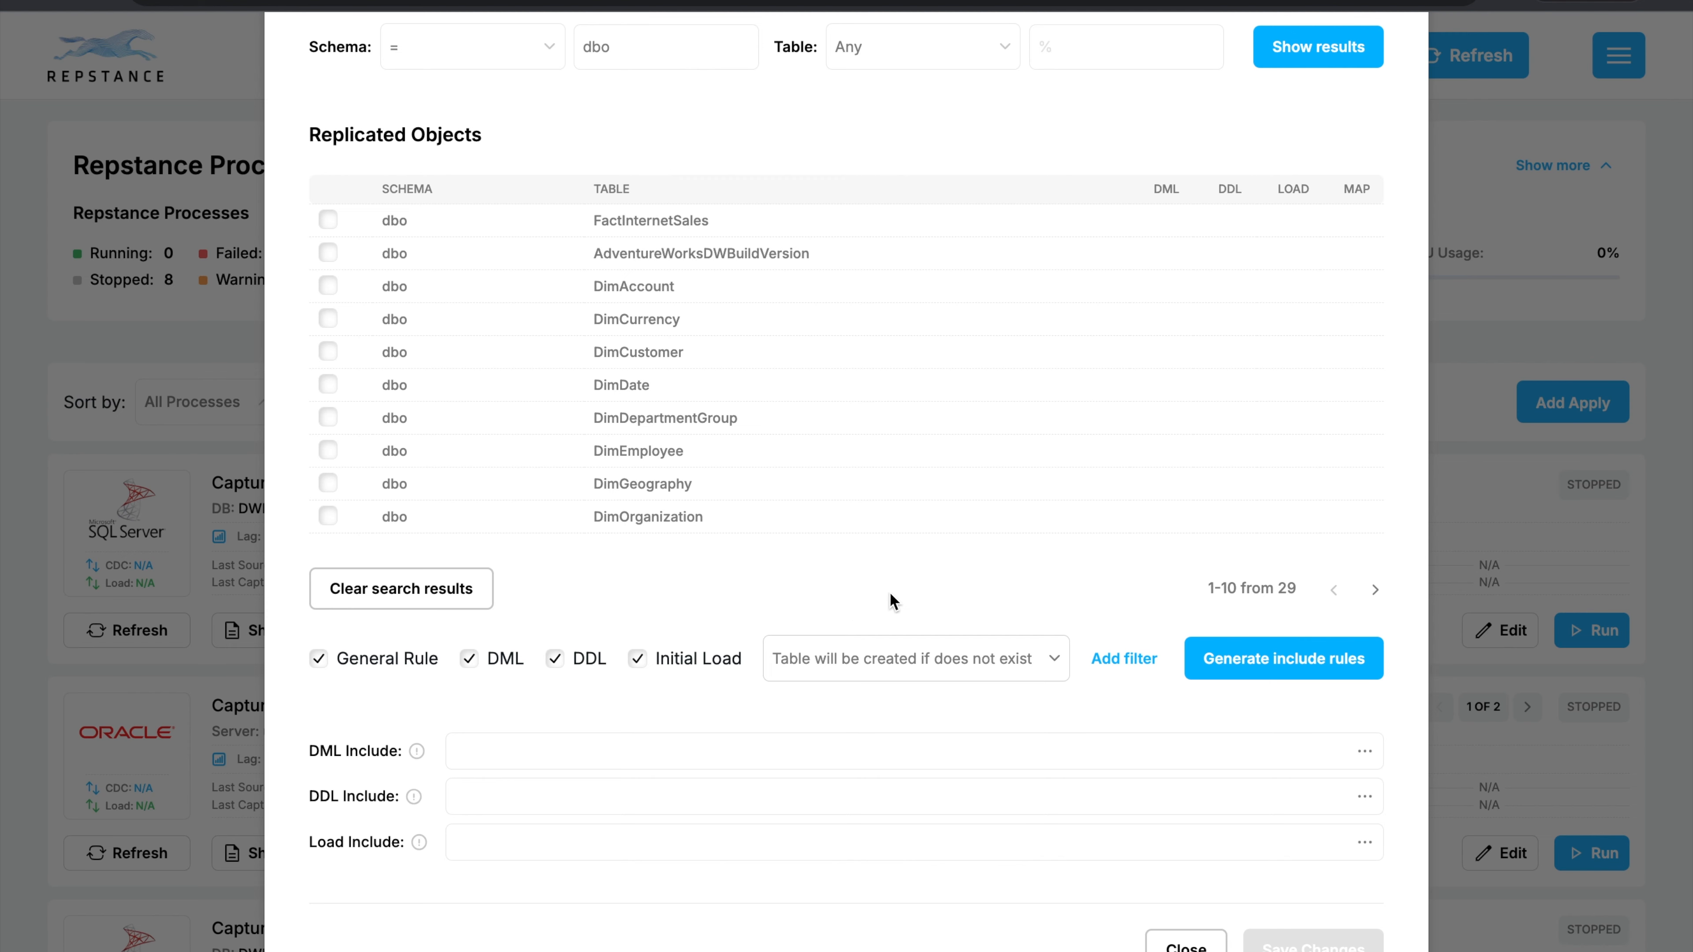
scroll(953, 575, "down", 1)
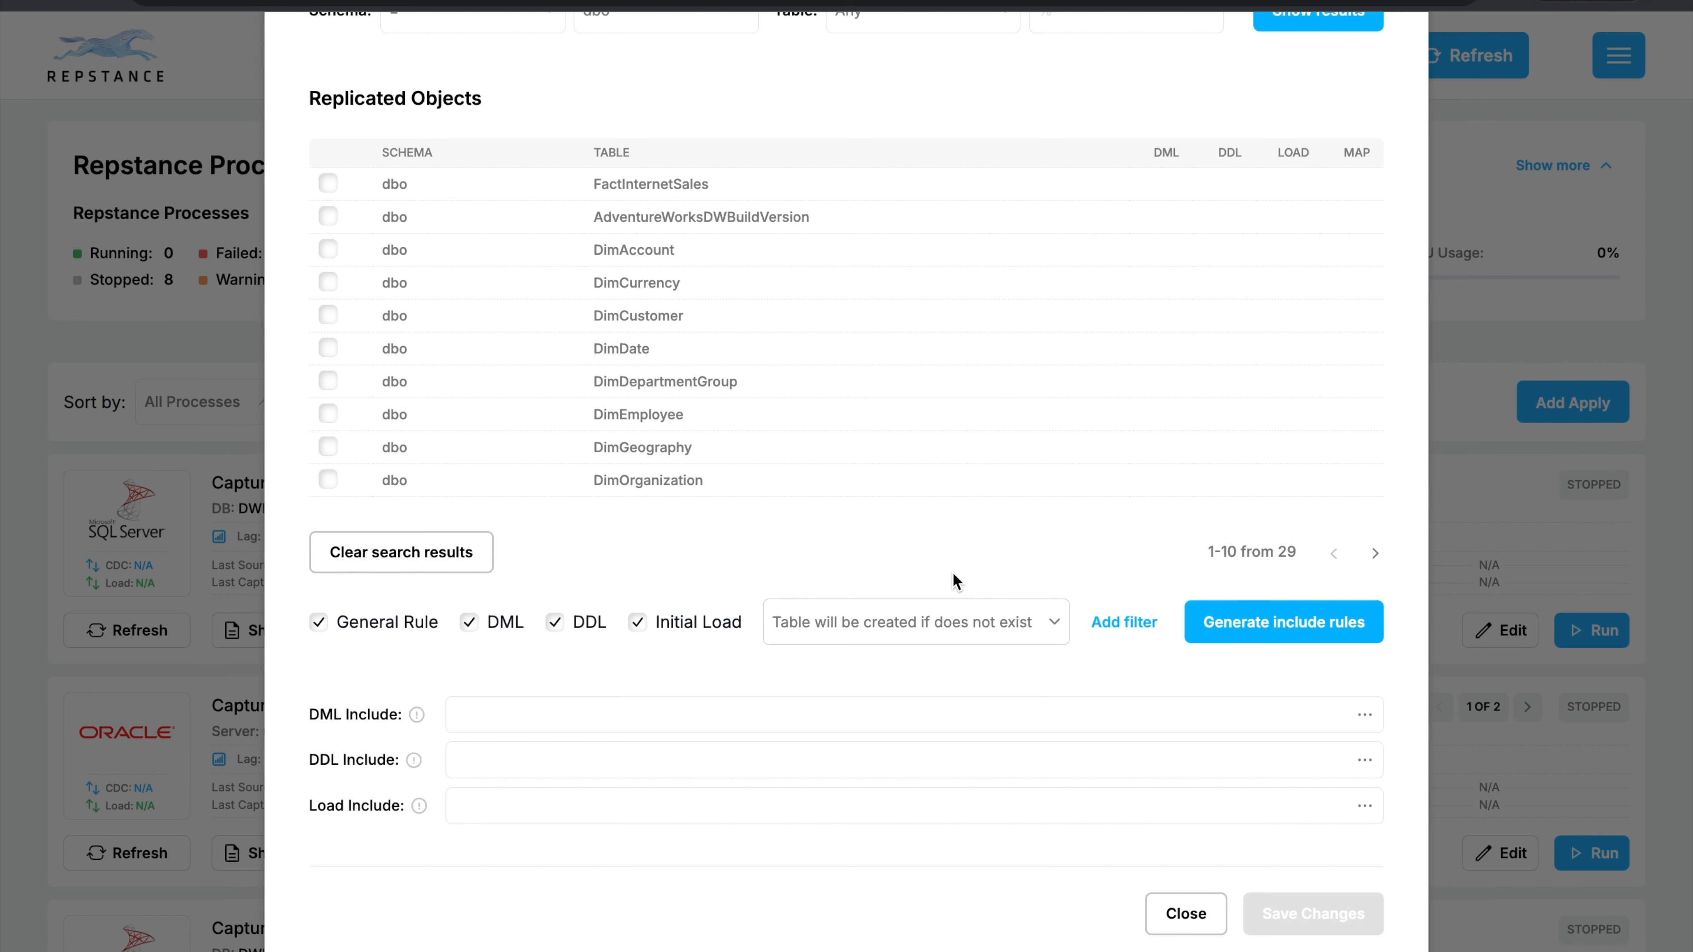
scroll(952, 571, "down", 1)
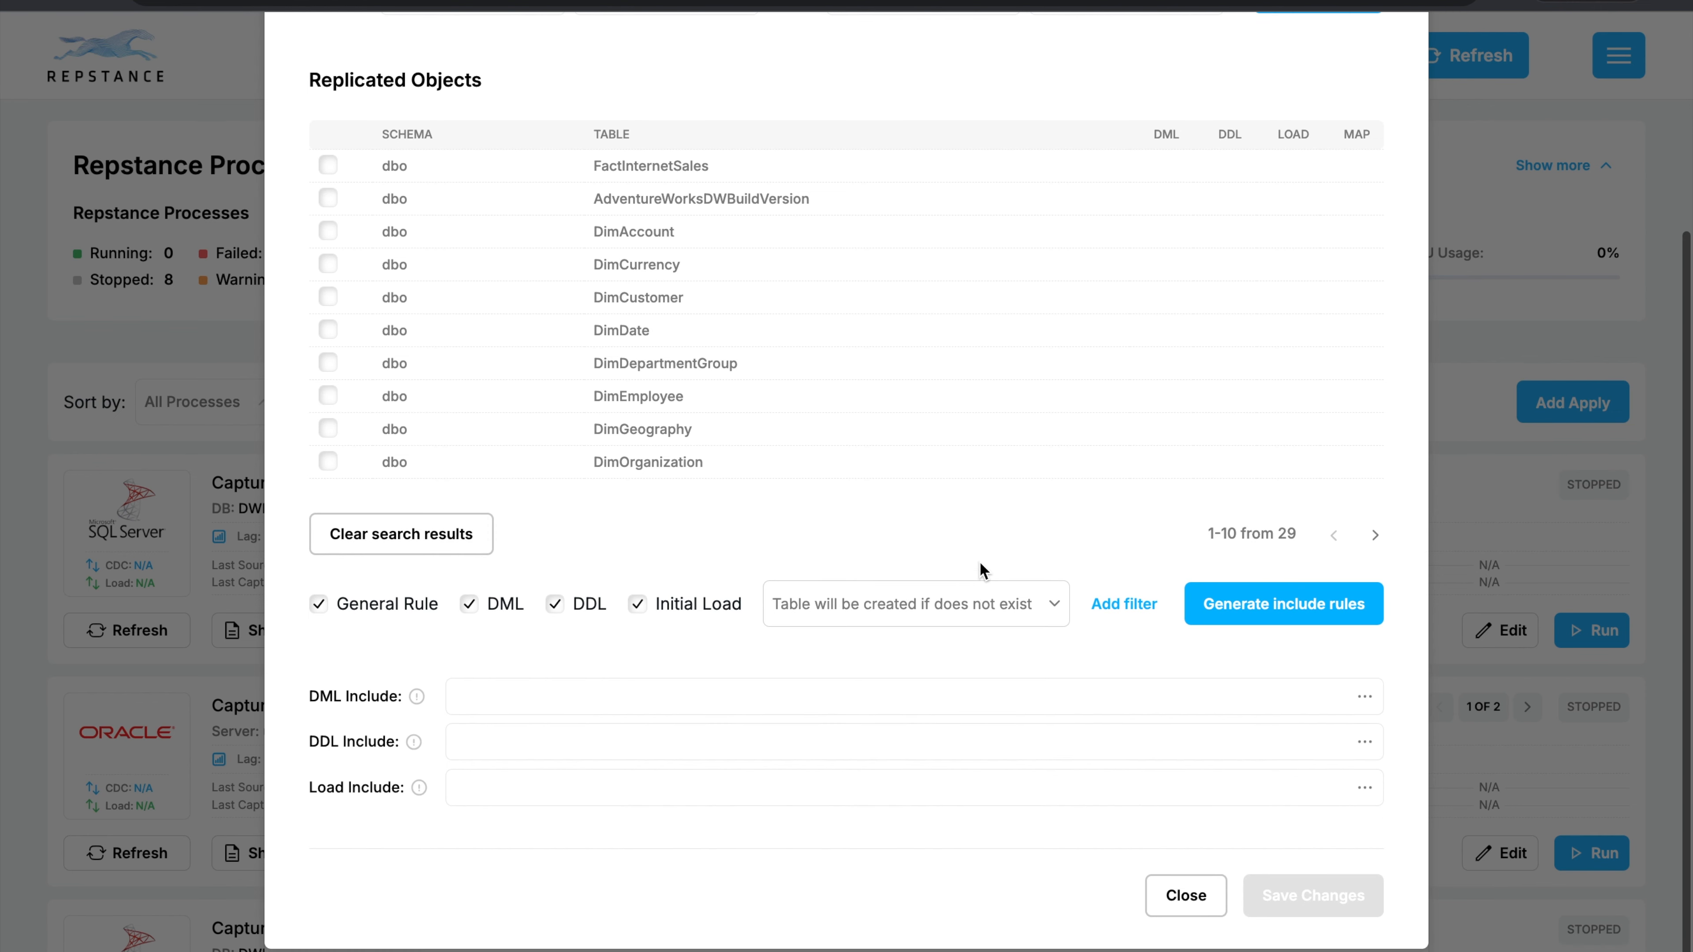
left_click(1259, 610)
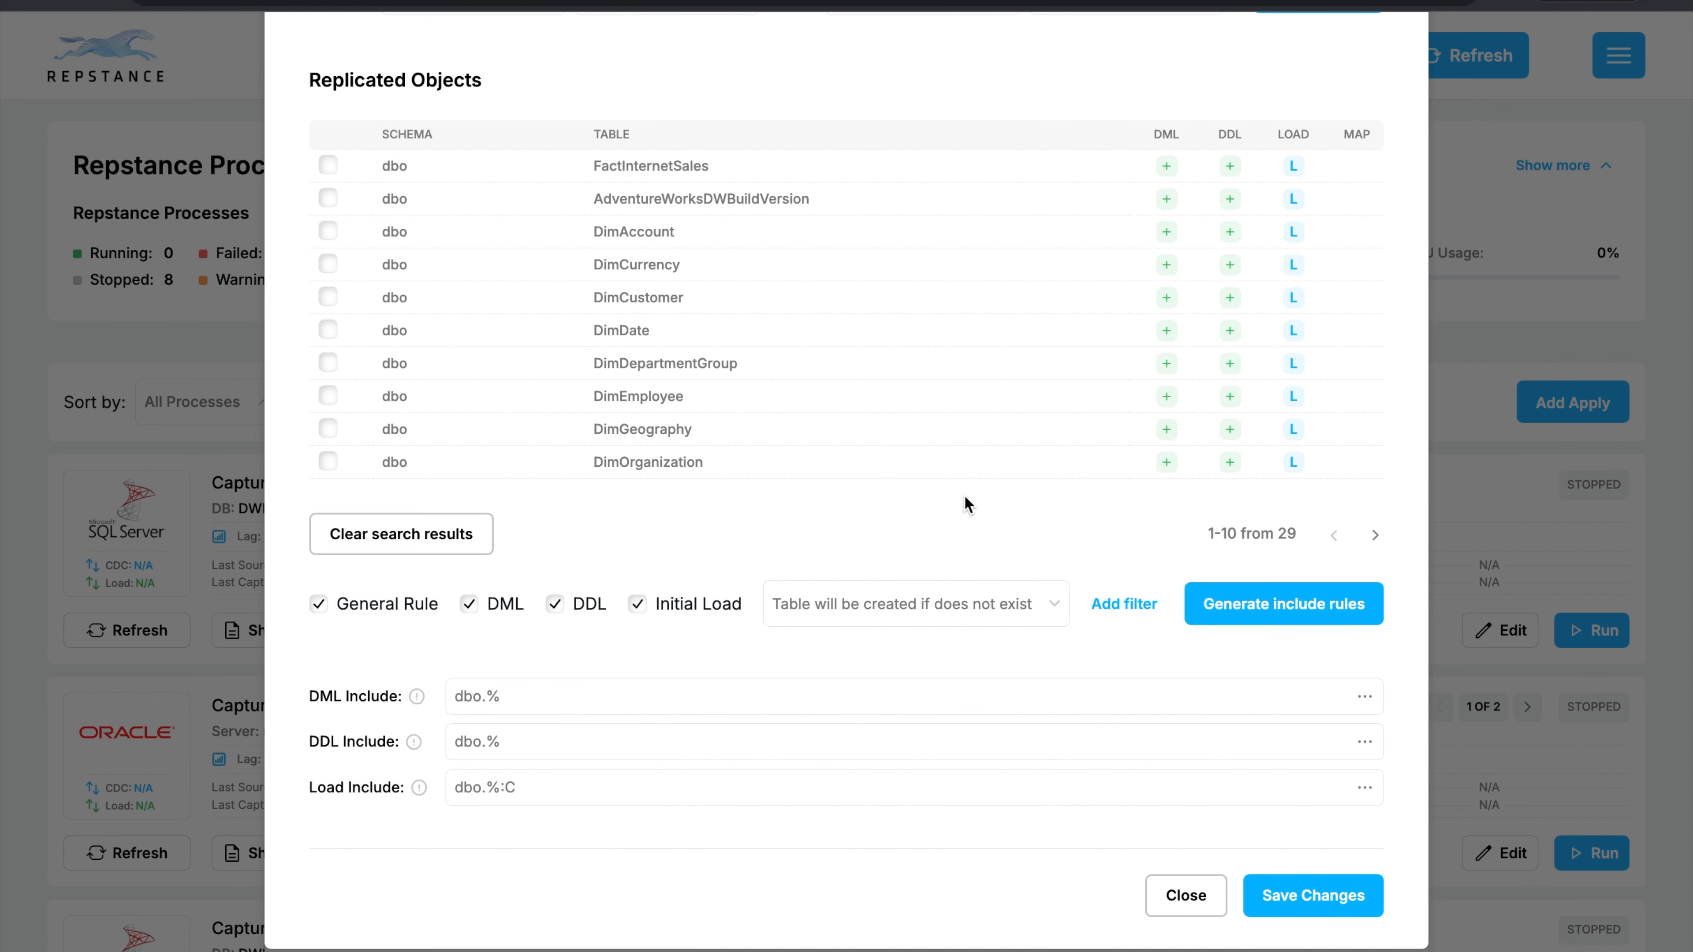
left_click(1266, 894)
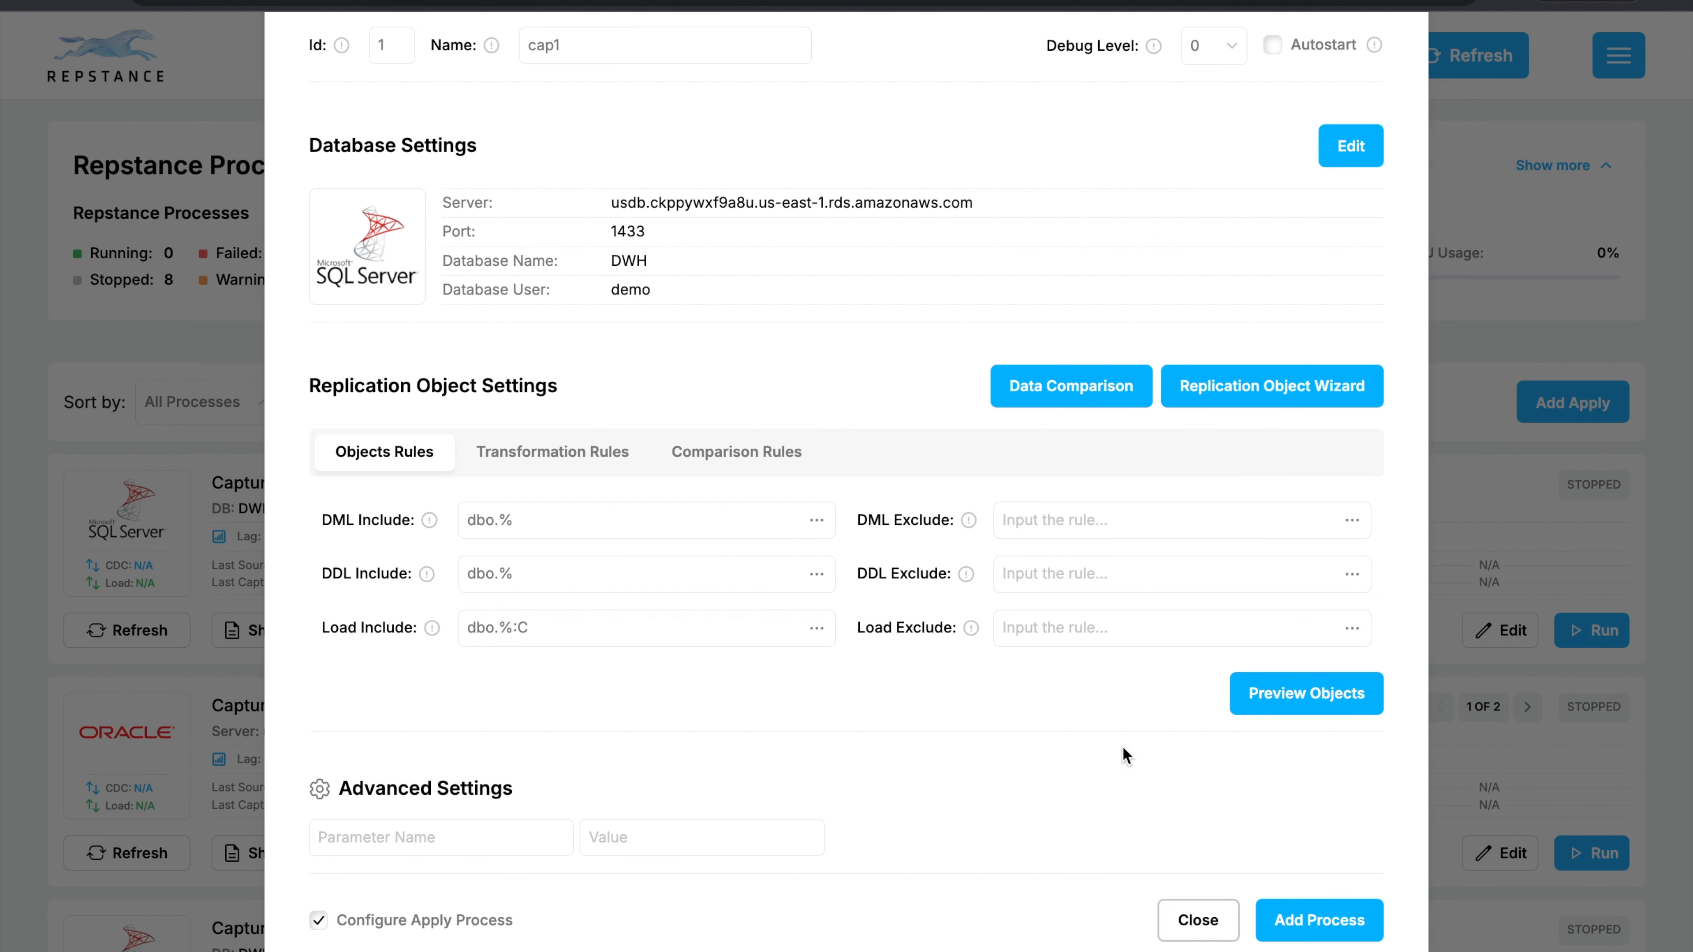
Preview the objects covered by the capture process's replication rules.
left_click(1291, 703)
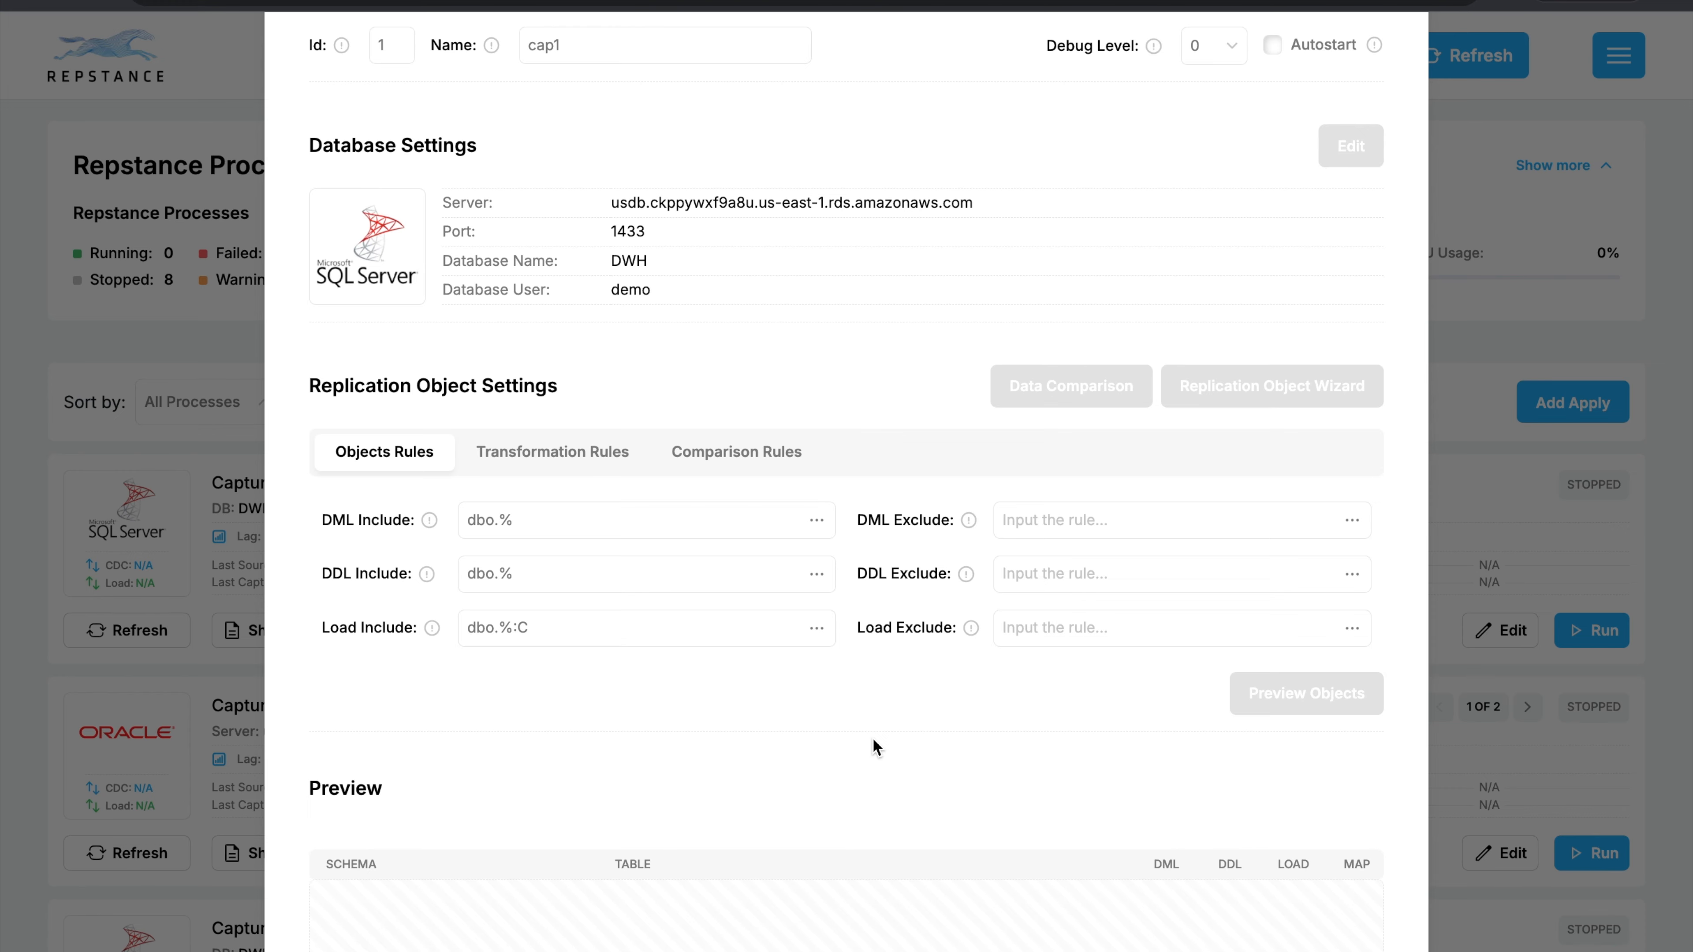
scroll(871, 737, "down", 5)
scroll(872, 736, "down", 3)
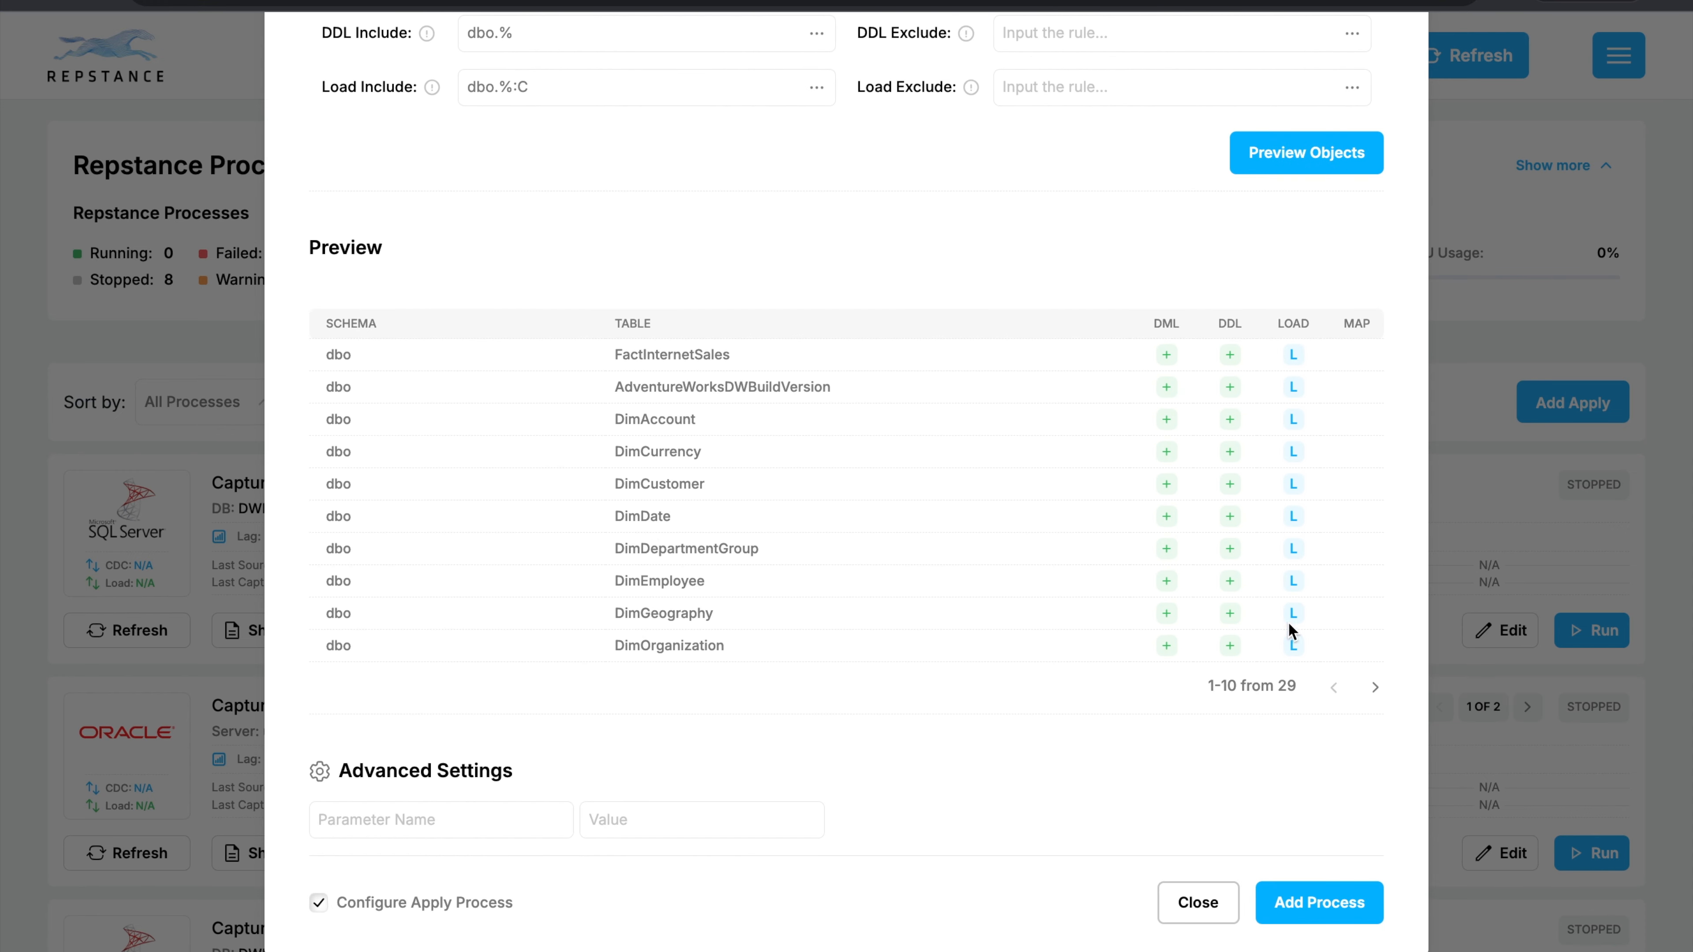
Enable Autostart for capture process cap1 and add the process.
scroll(811, 634, "up", 10)
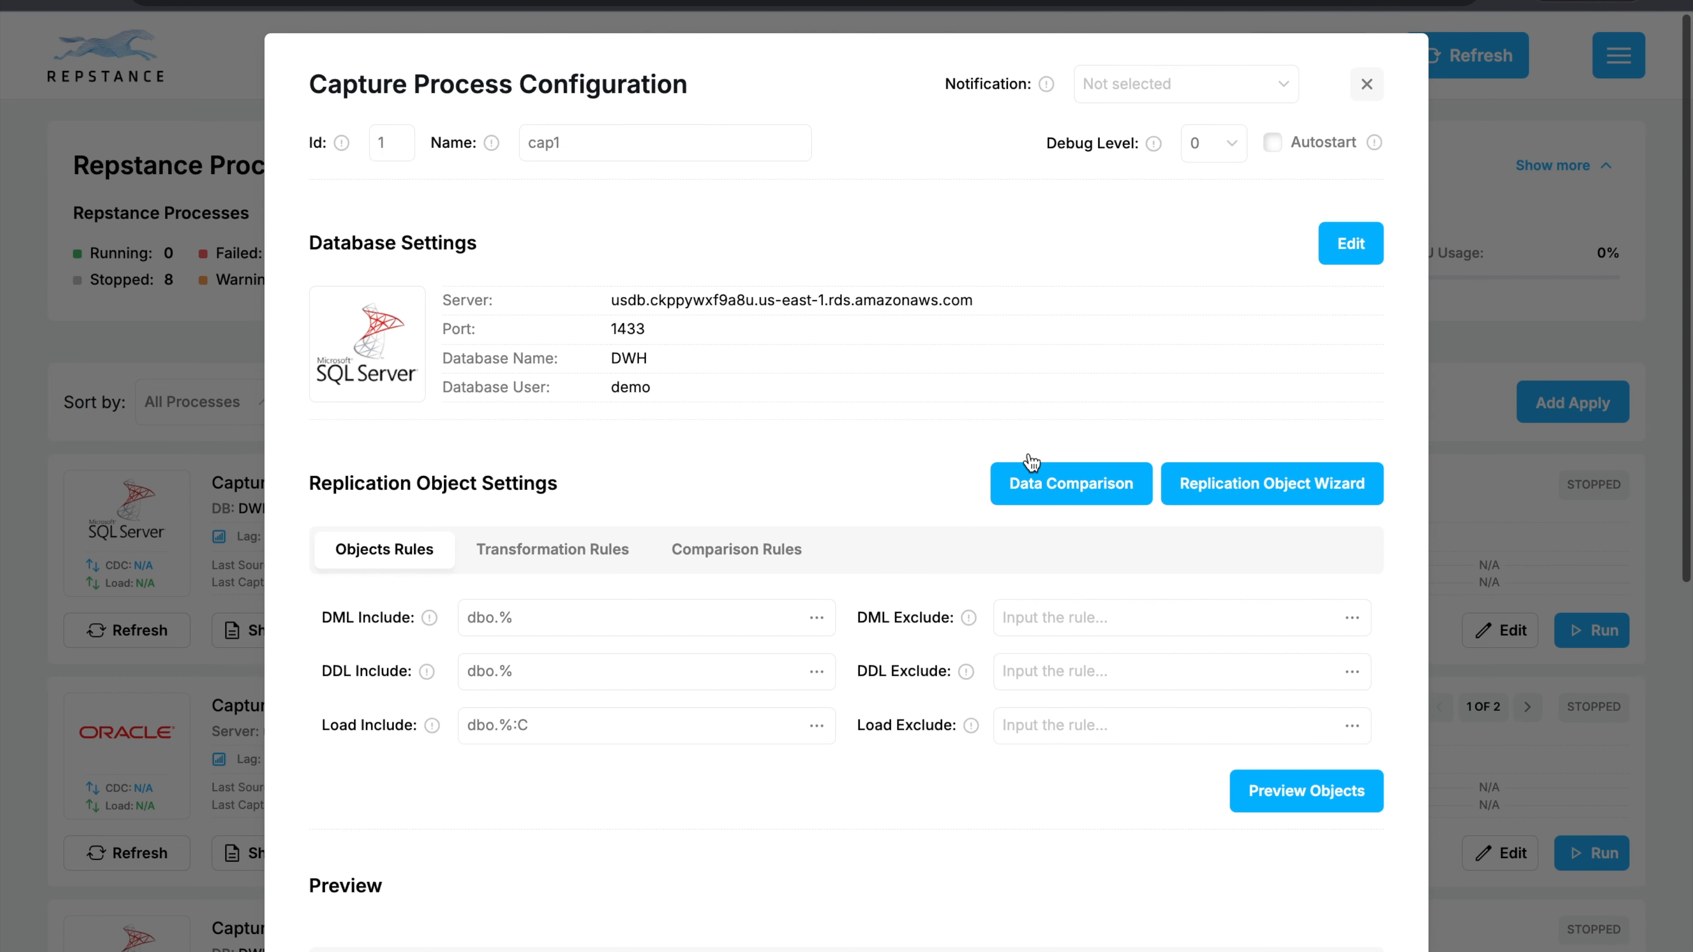
left_click(1273, 142)
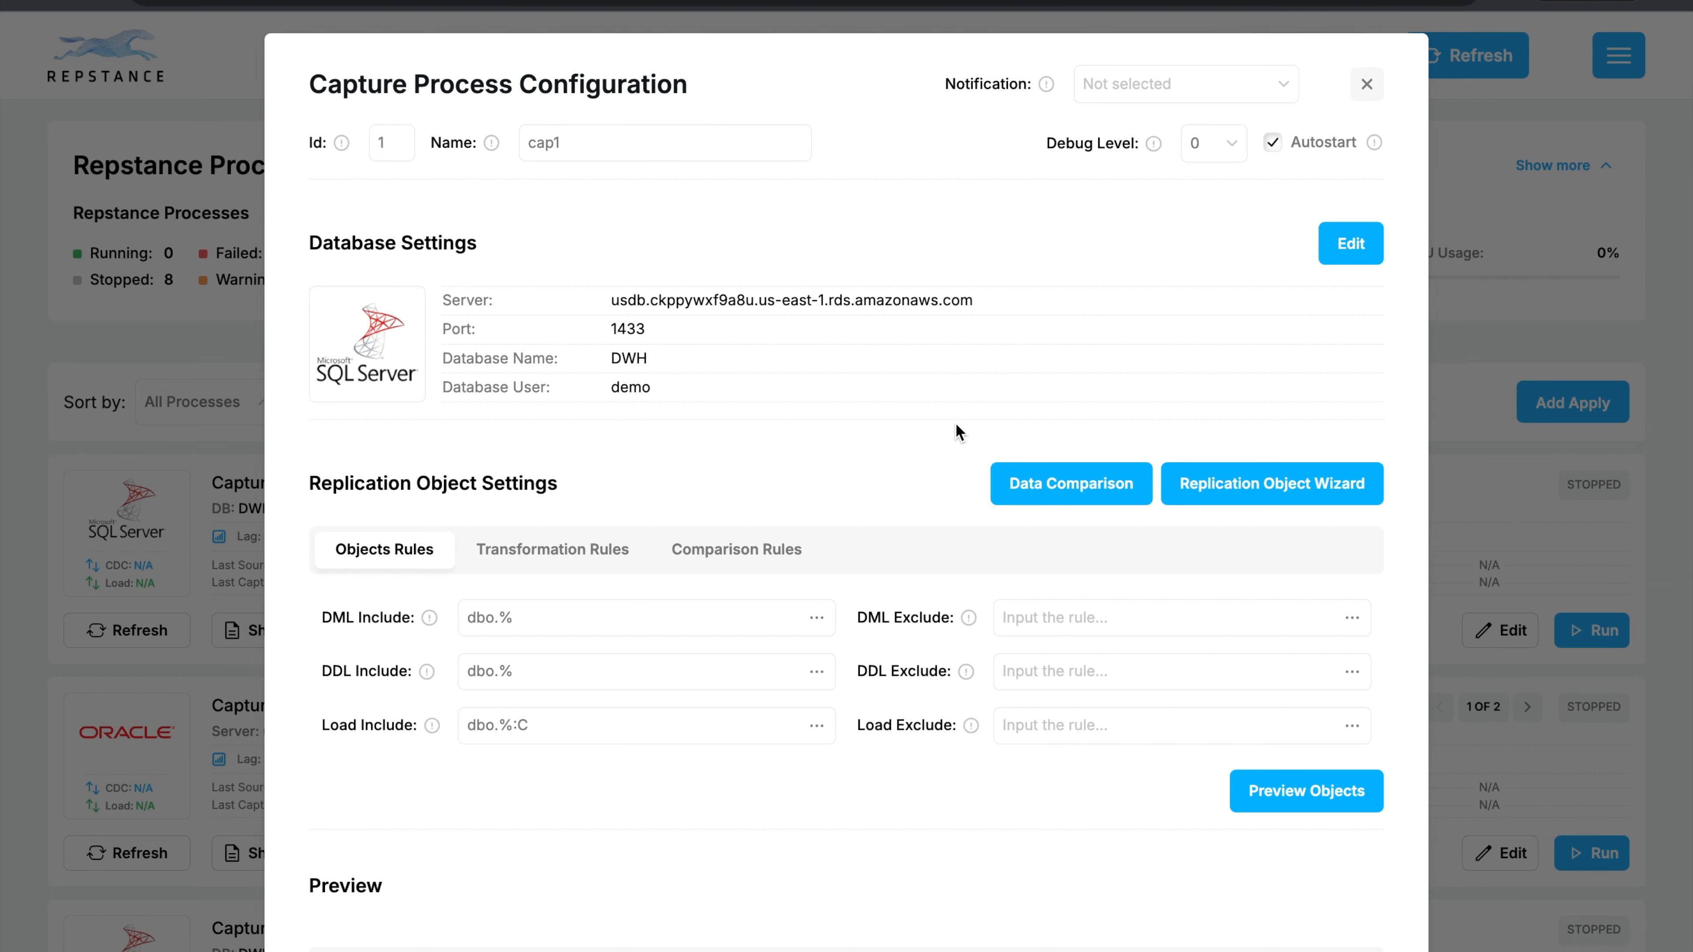
scroll(955, 432, "down", 10)
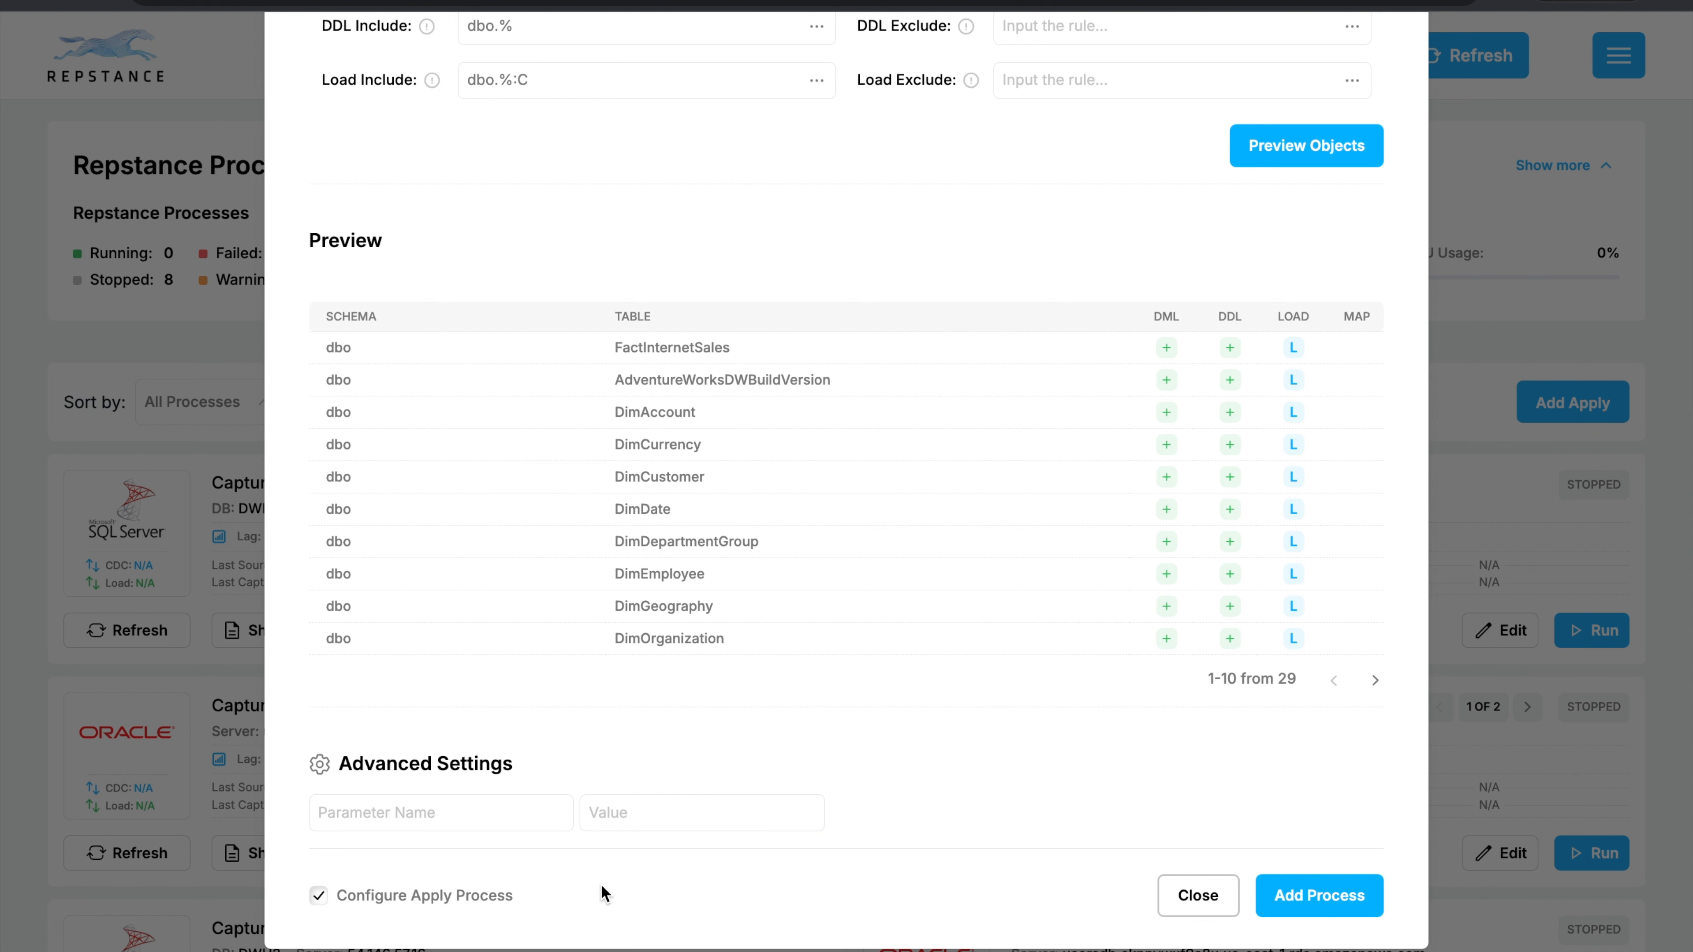
left_click(1307, 894)
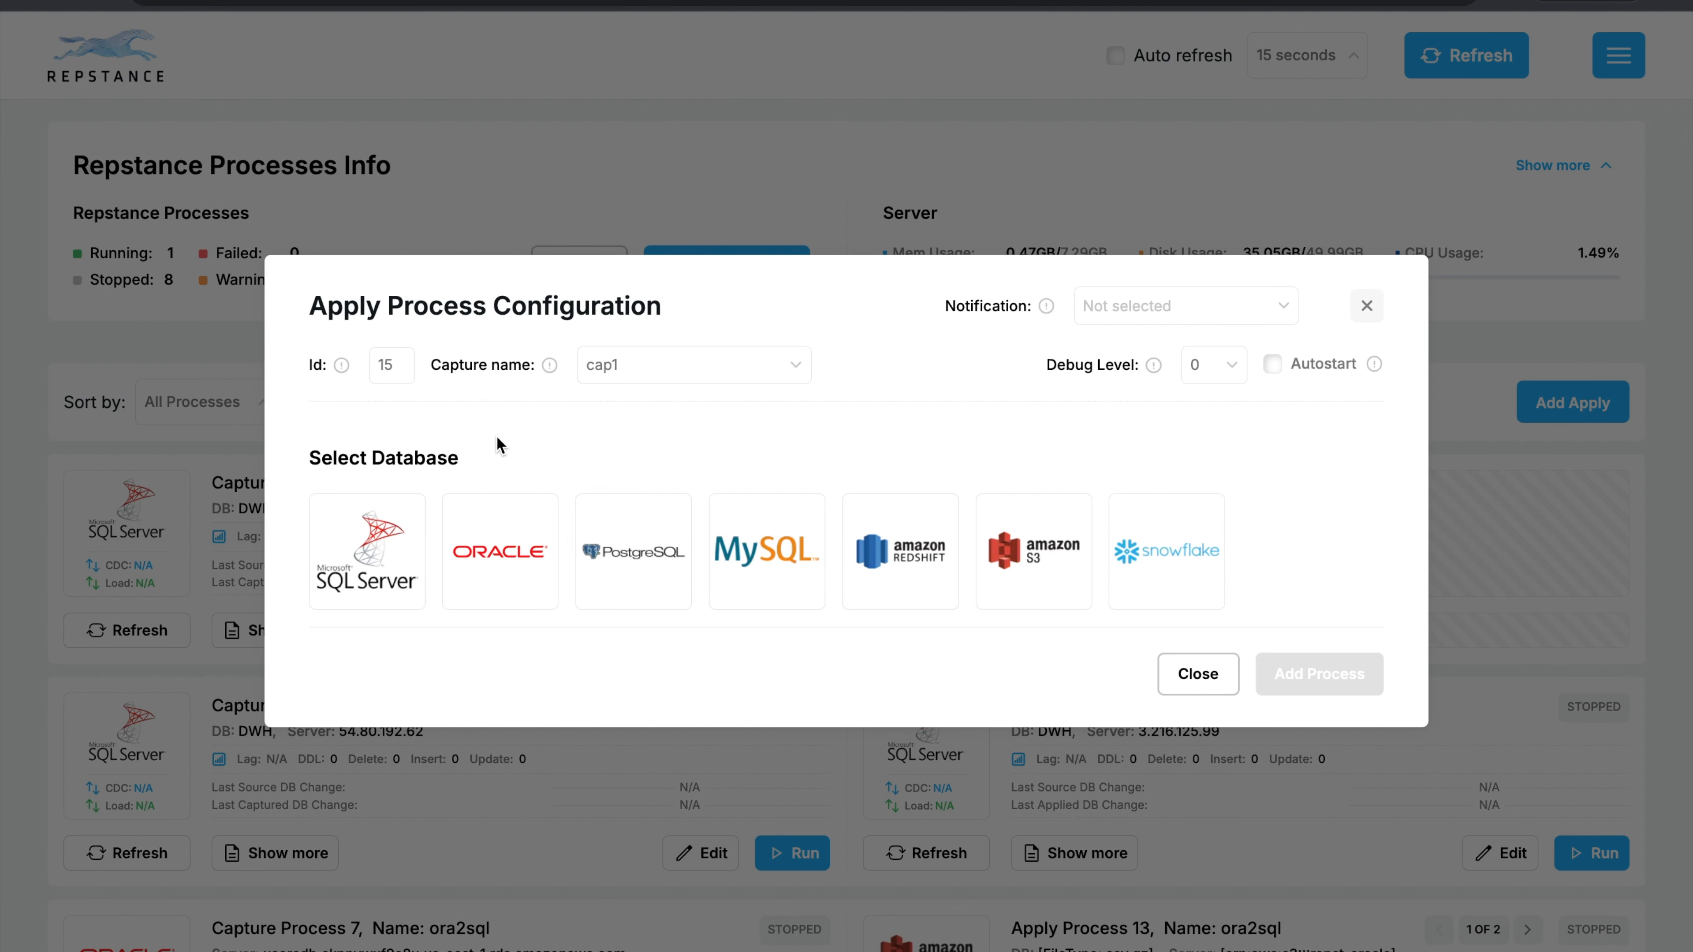
Set the apply process Id to 1 and choose Microsoft SQL Server as its target database.
double_click(403, 365)
type("1")
left_click(372, 548)
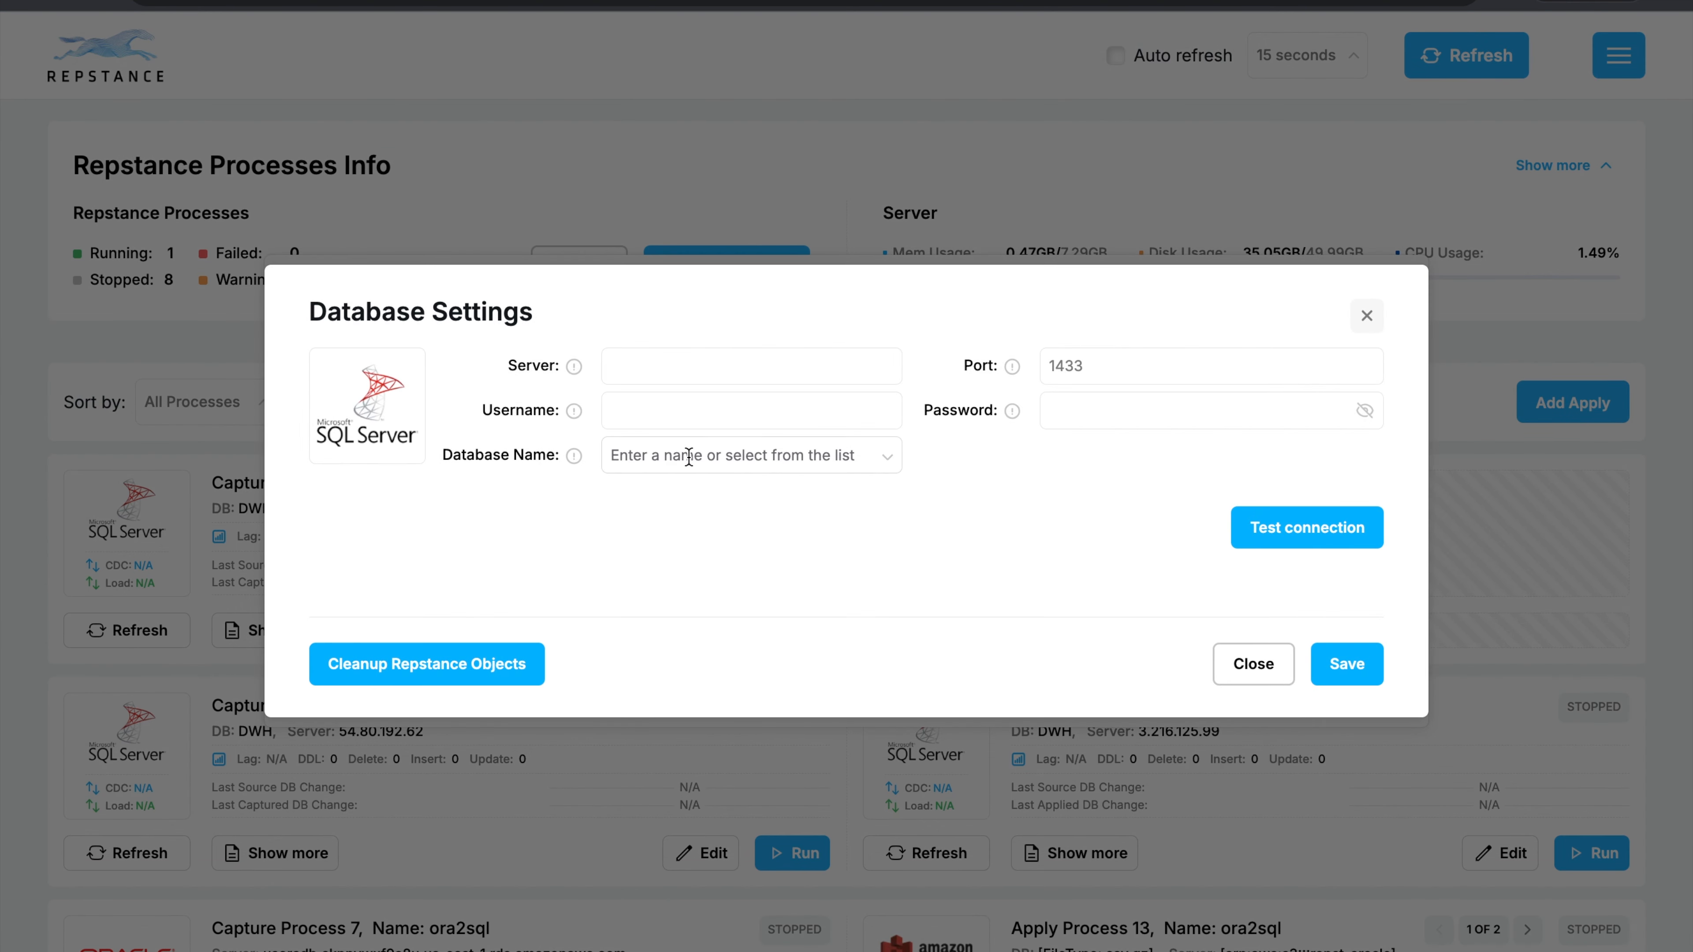
Fill in the target settings with server ukdb.cecn5dv8llun.eu-west-2.rds.amazonaws.com, username demo, the account password and database DWH.
left_click(688, 366)
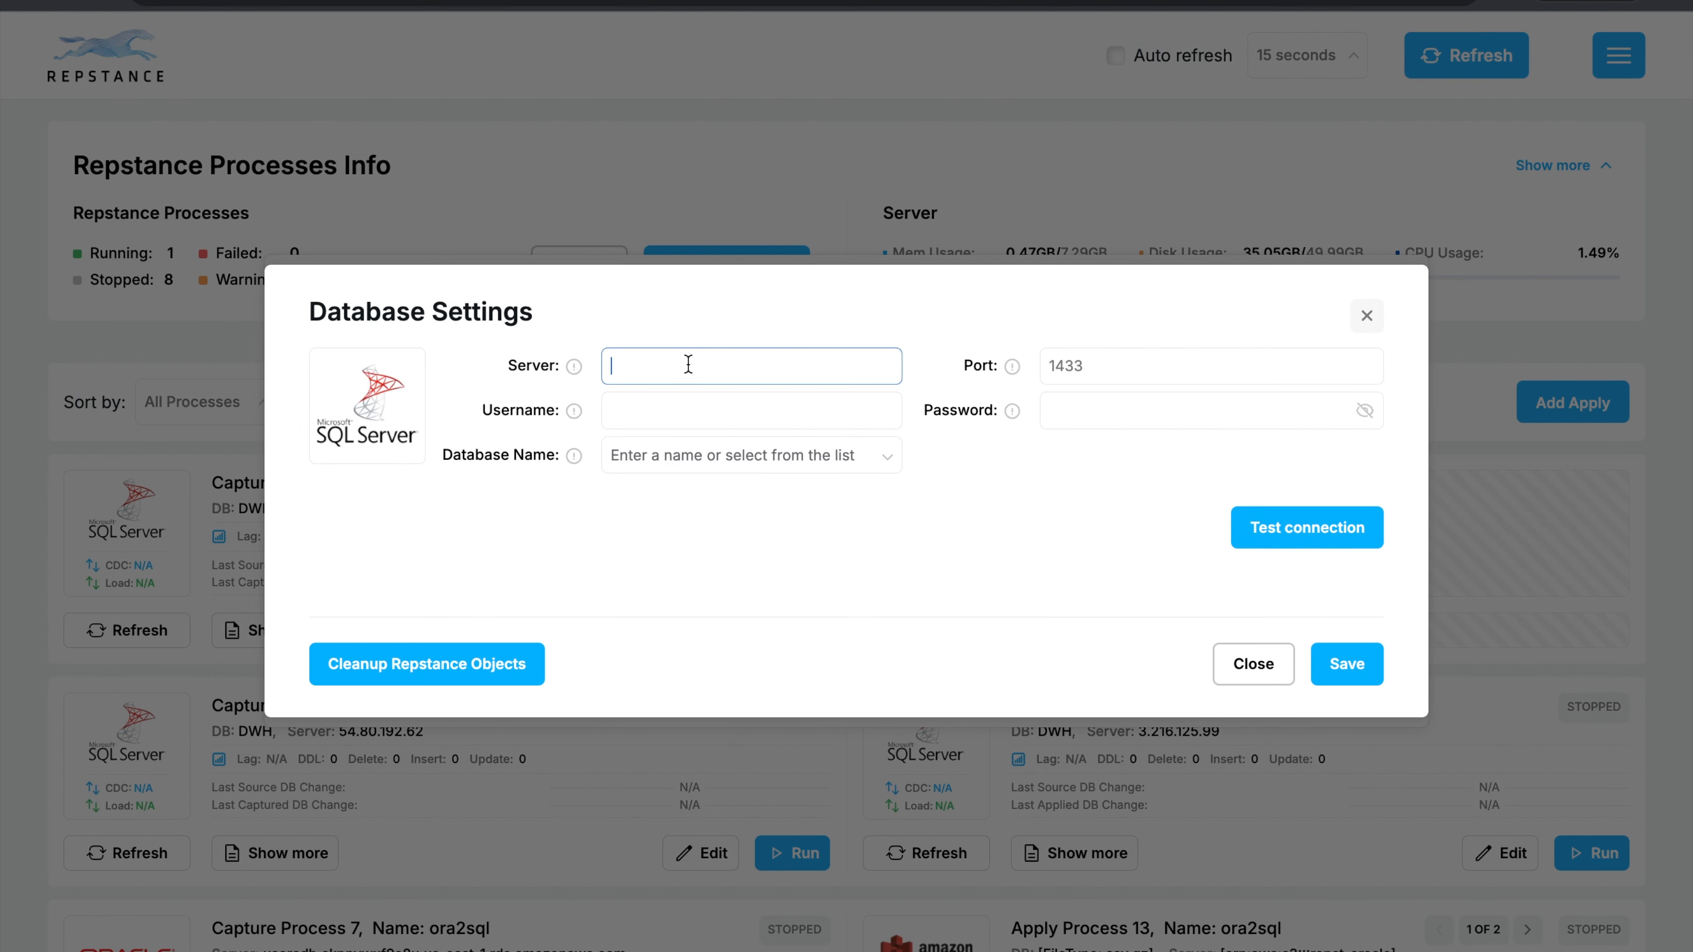
key("ctrl+v")
left_click(648, 416)
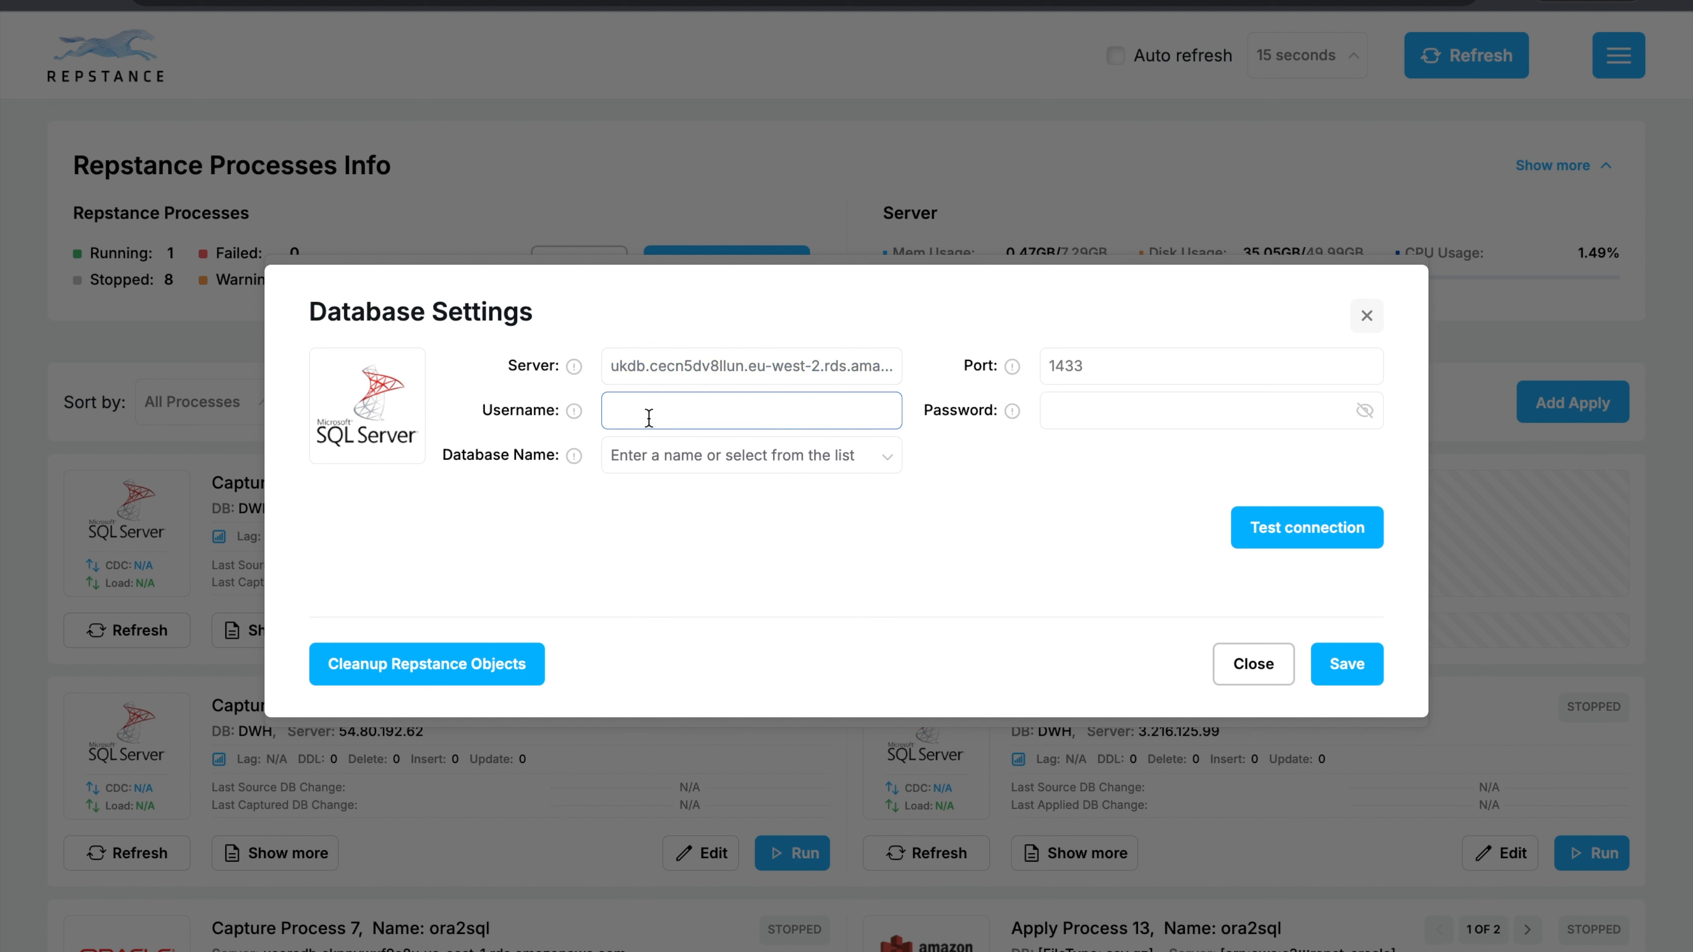
type("demo")
key("Tab")
type("demo12345")
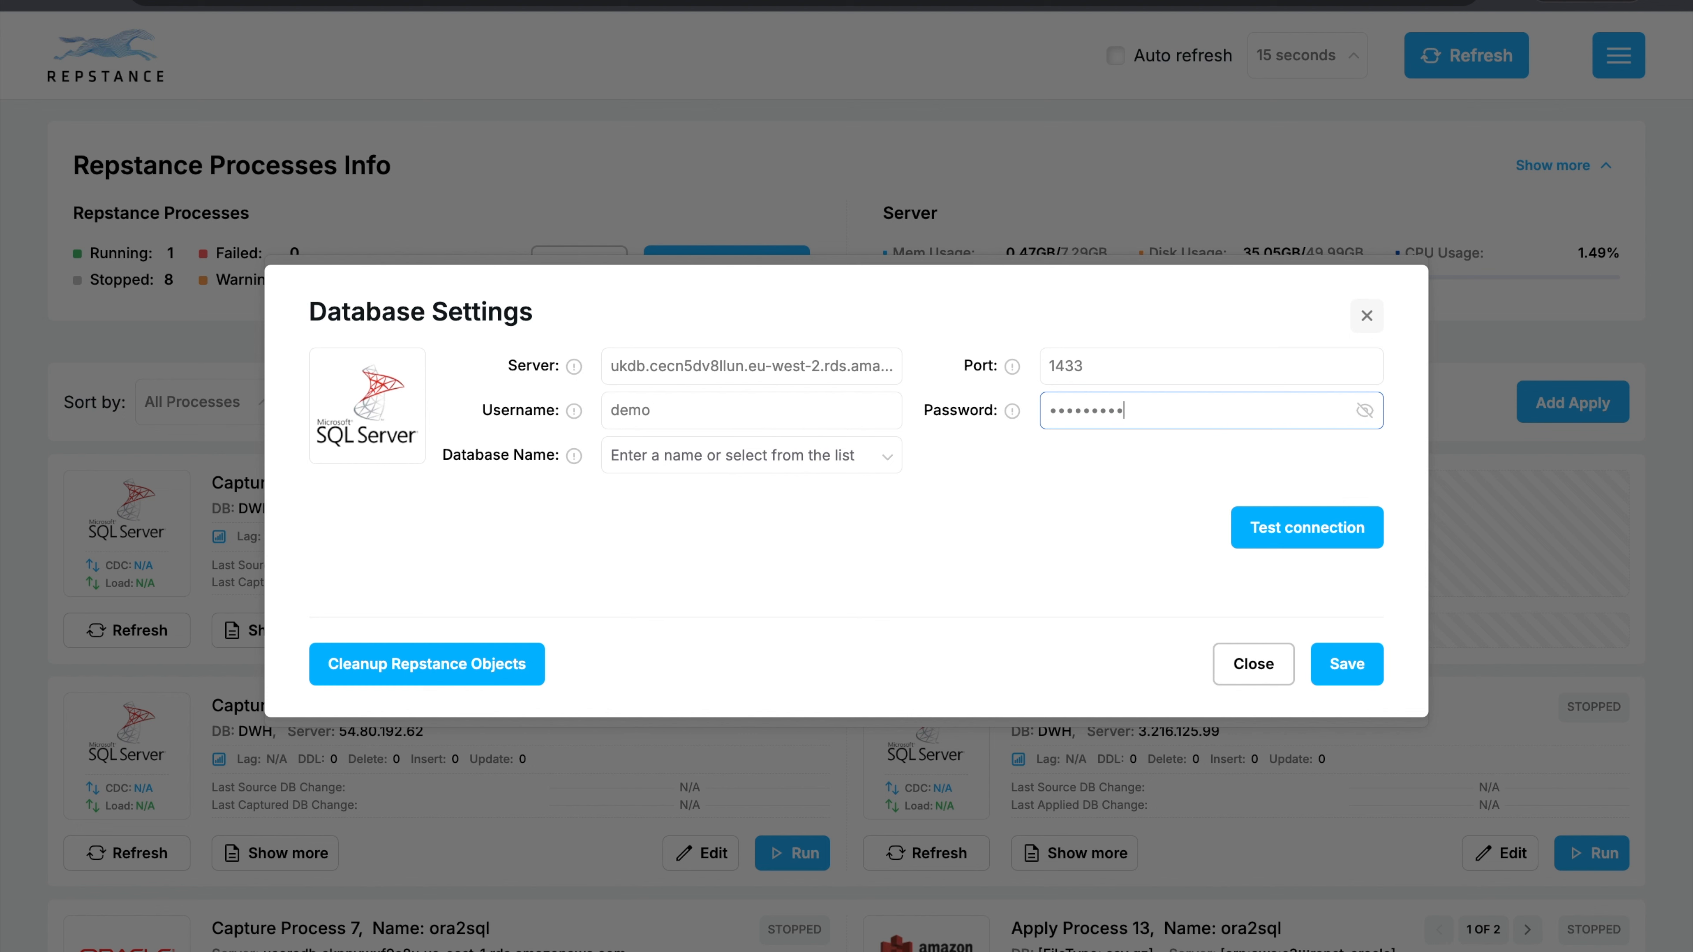
left_click(885, 461)
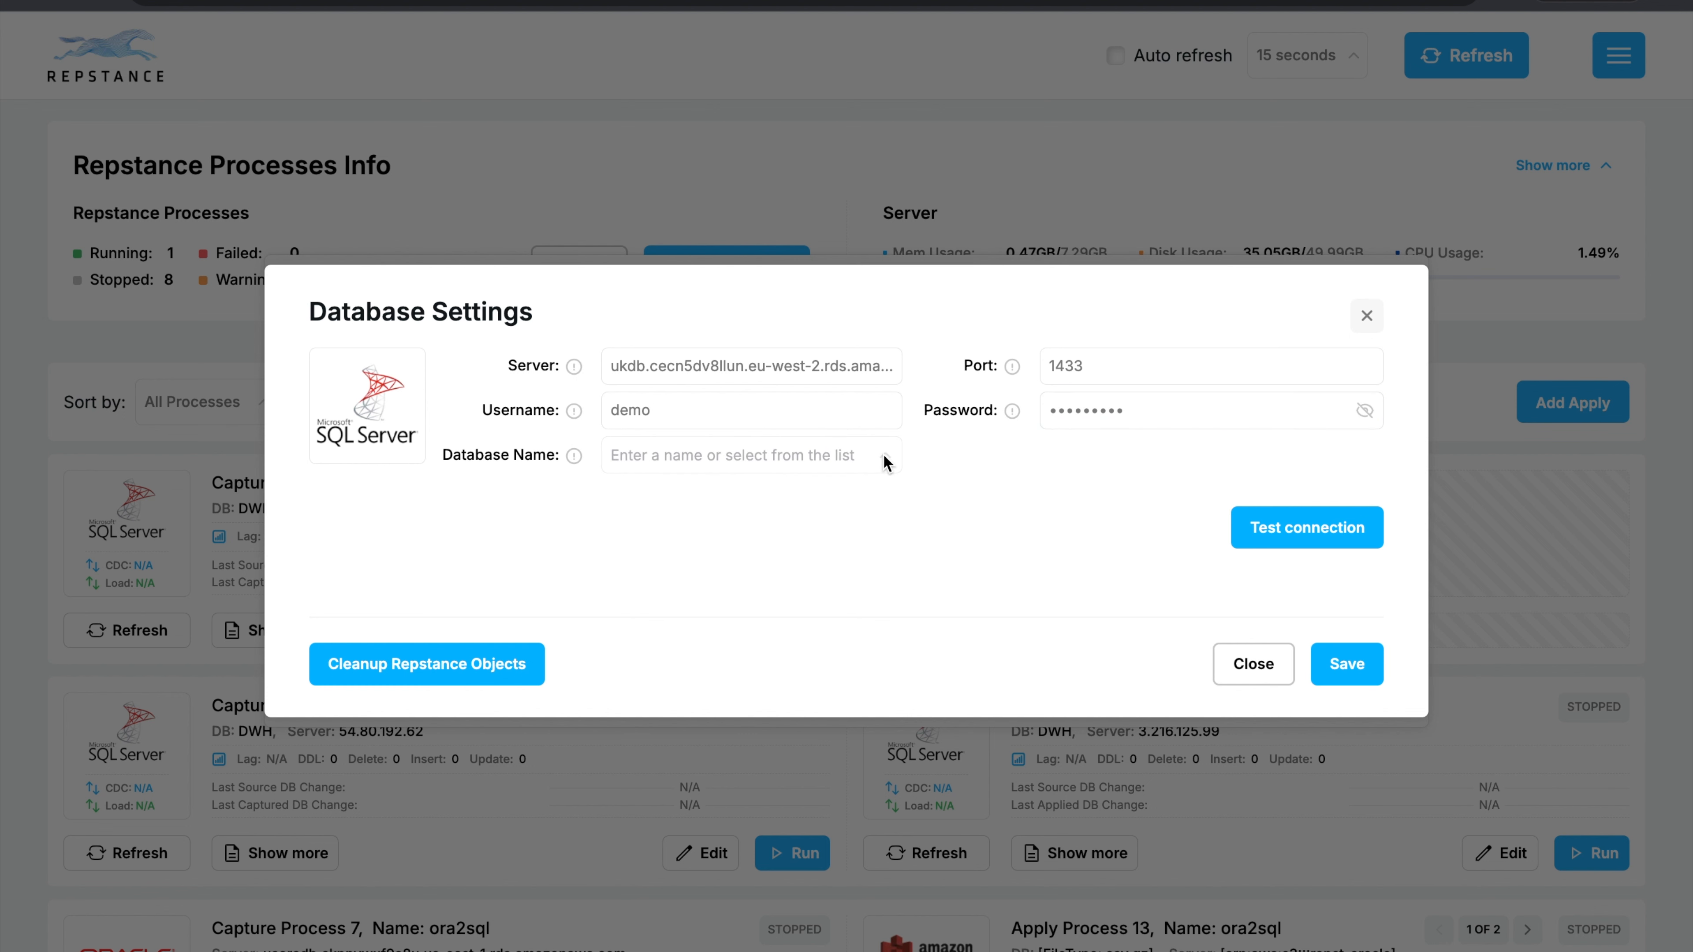
left_click(663, 513)
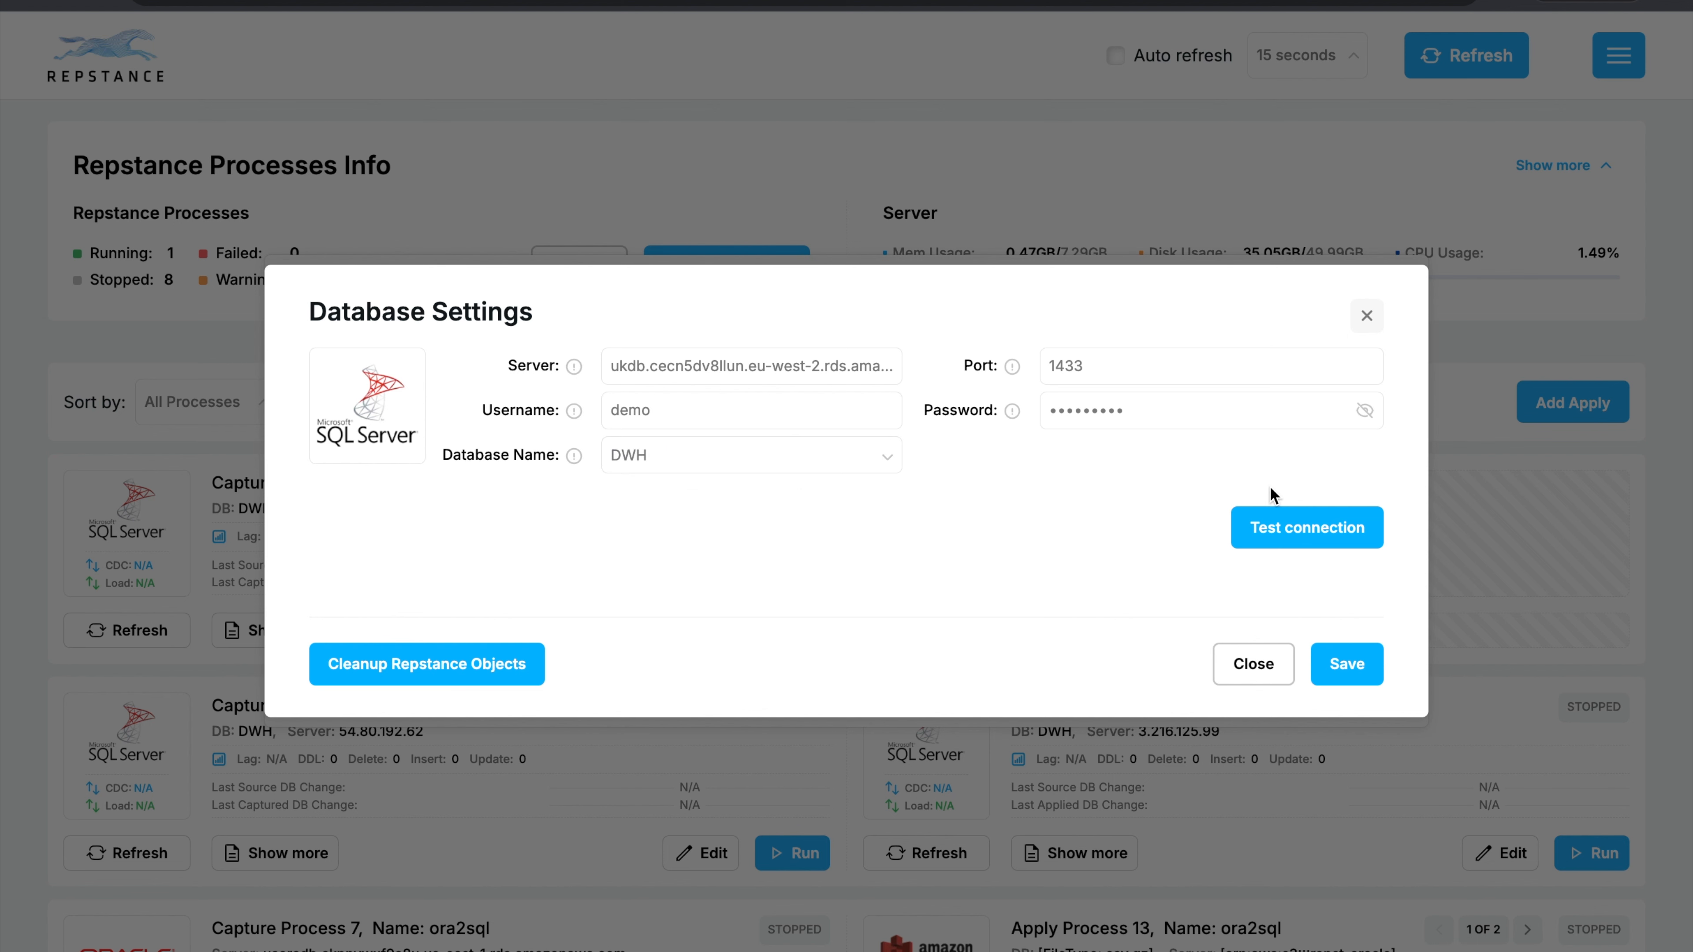
Test the target database connection, prepare the database for replication and save its settings.
left_click(1319, 527)
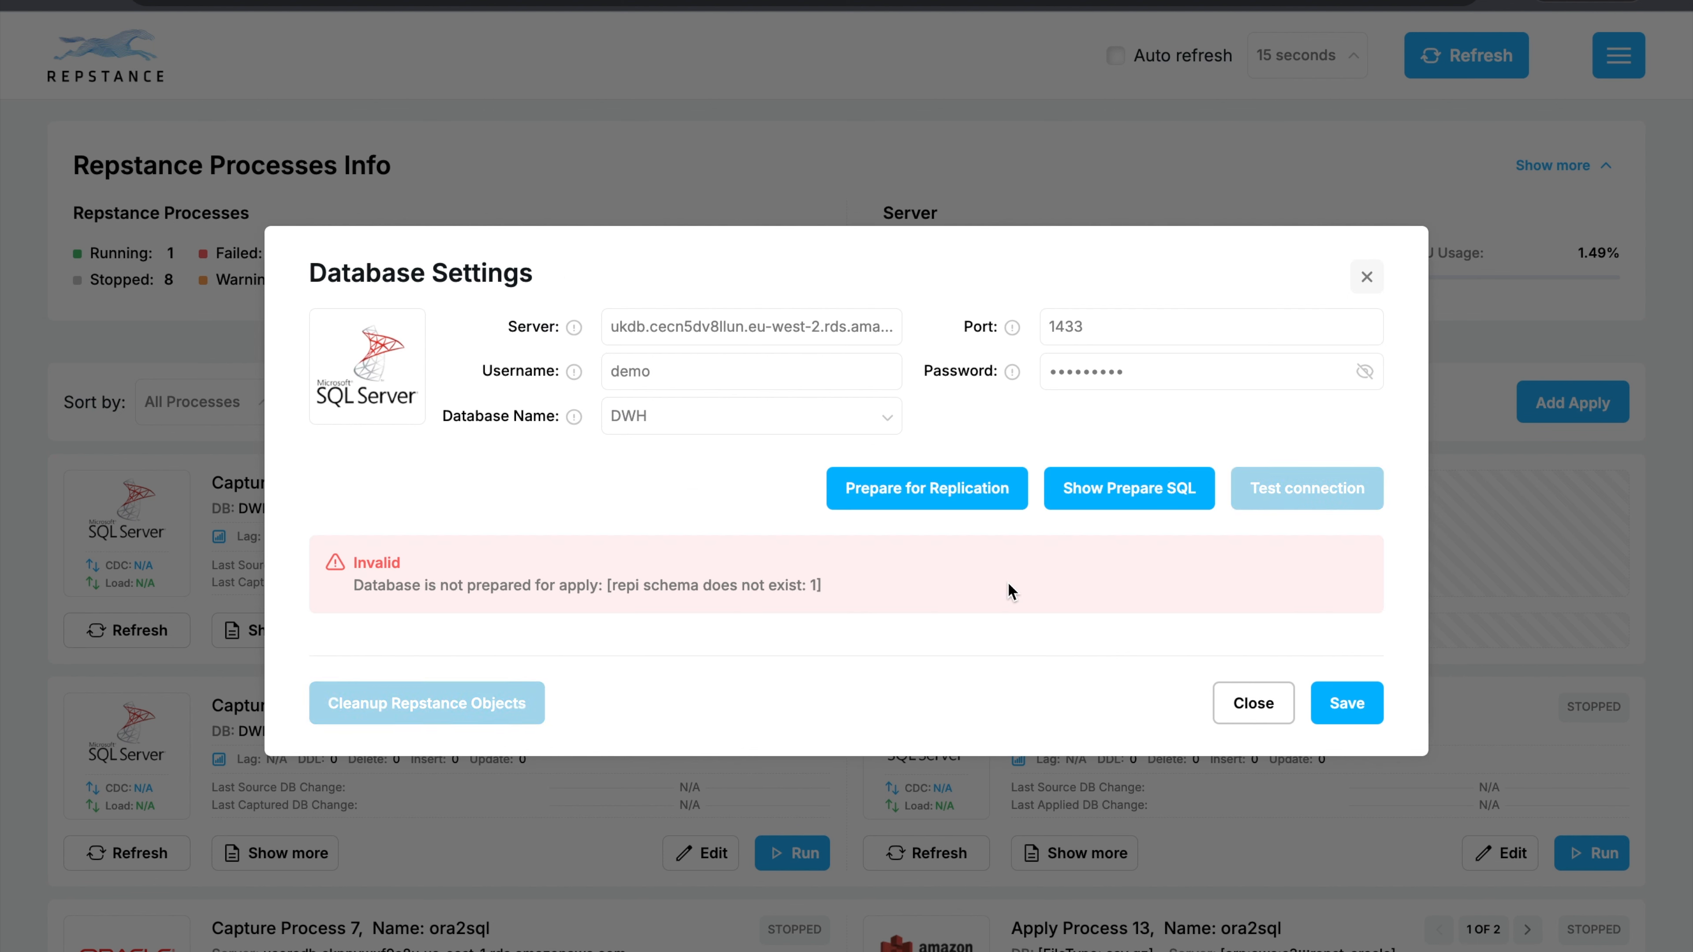
left_click(937, 493)
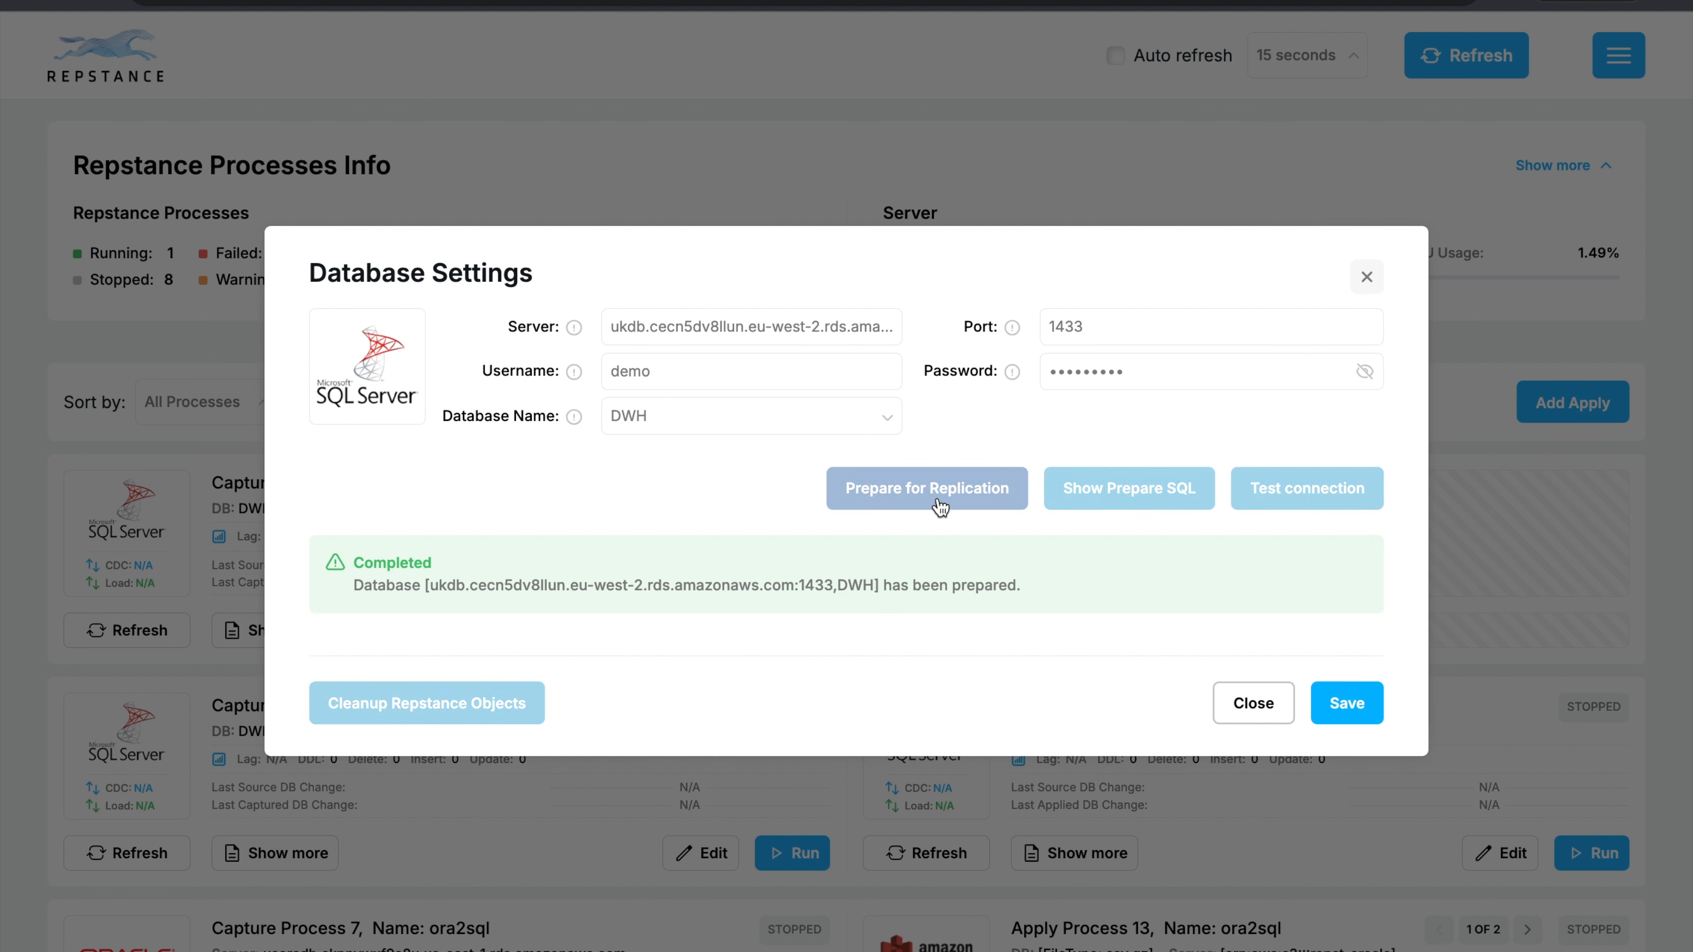
left_click(1336, 701)
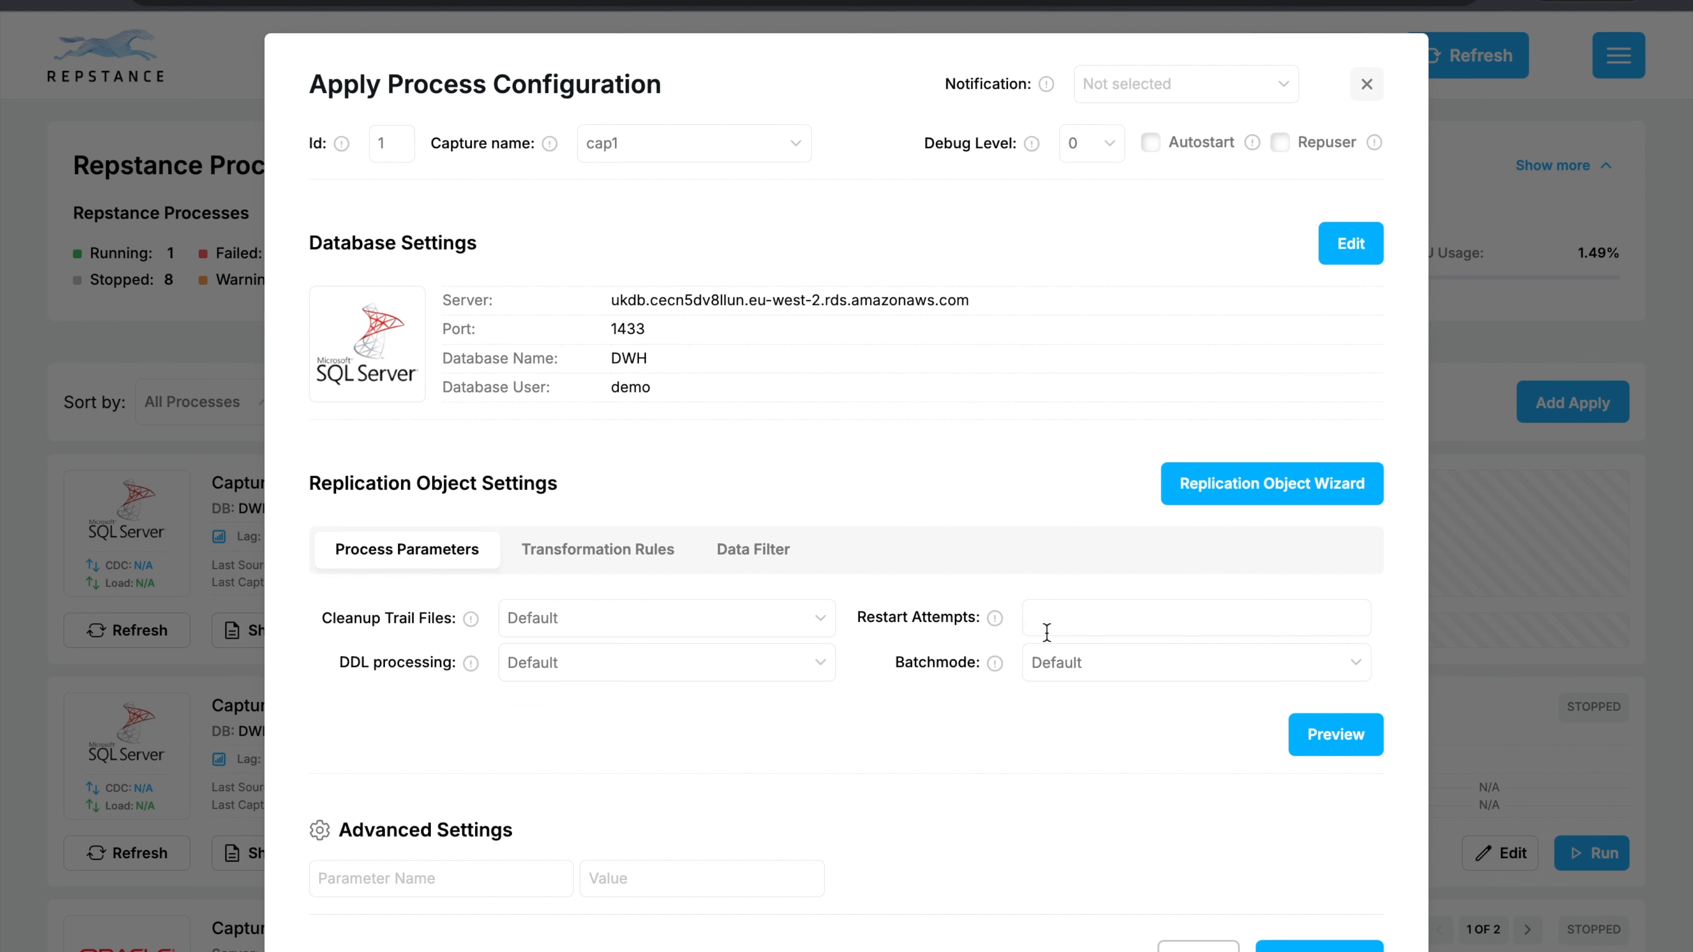
Set Cleanup Trail Files to Days in the apply process parameters.
left_click(820, 620)
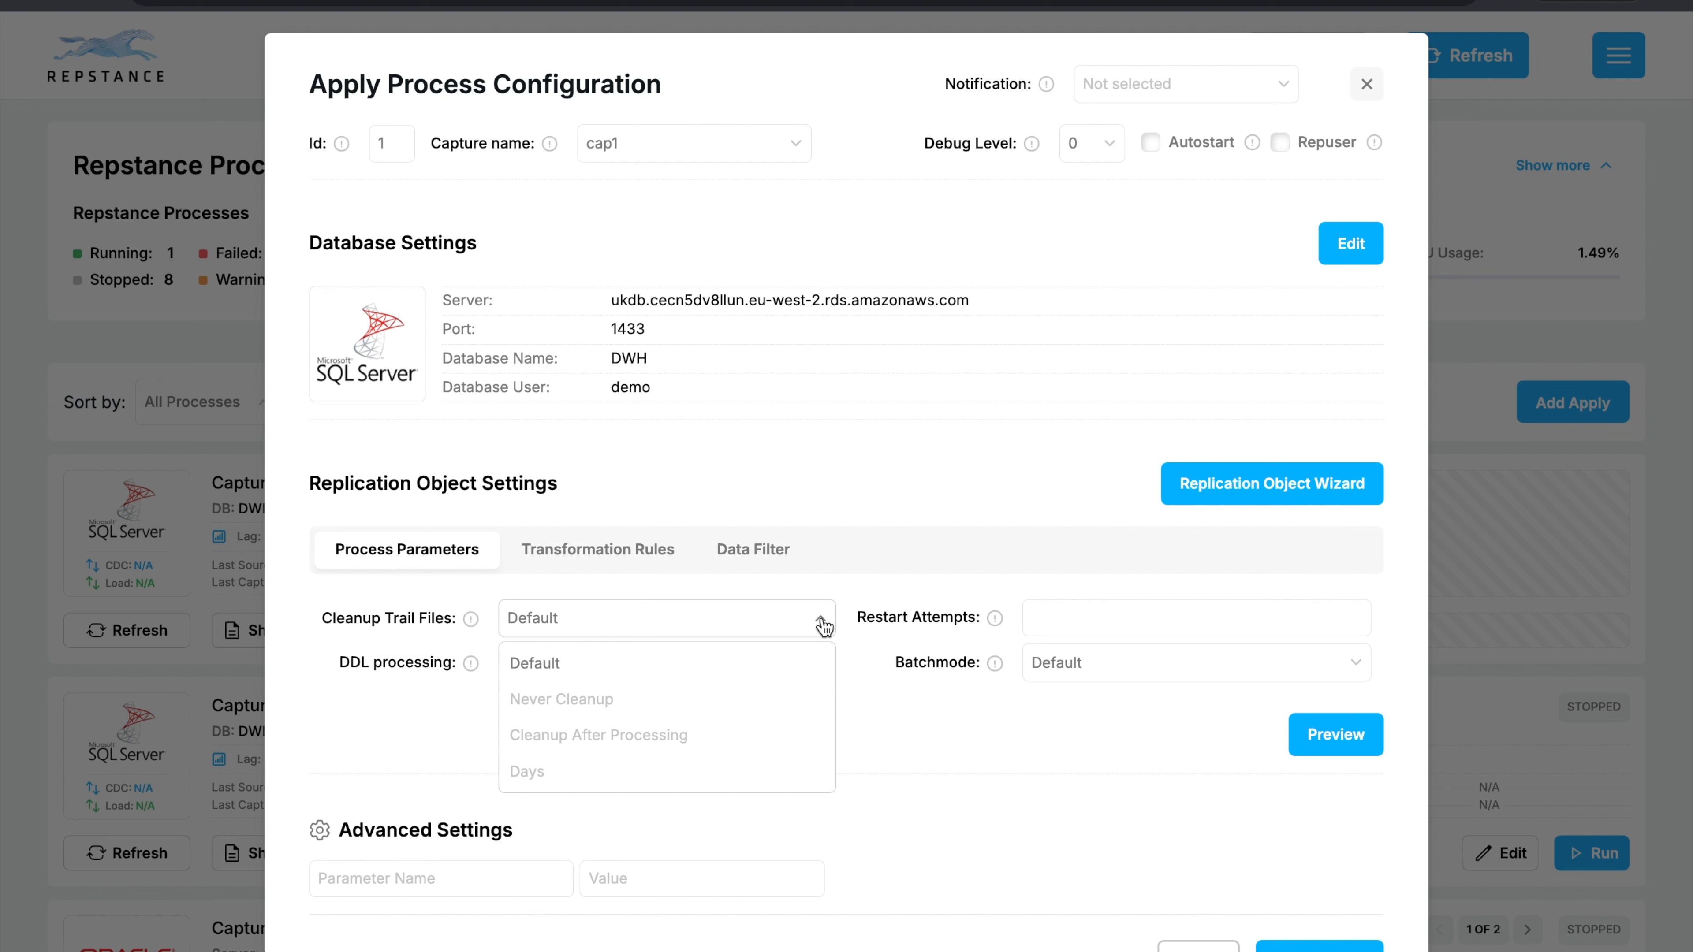
left_click(527, 771)
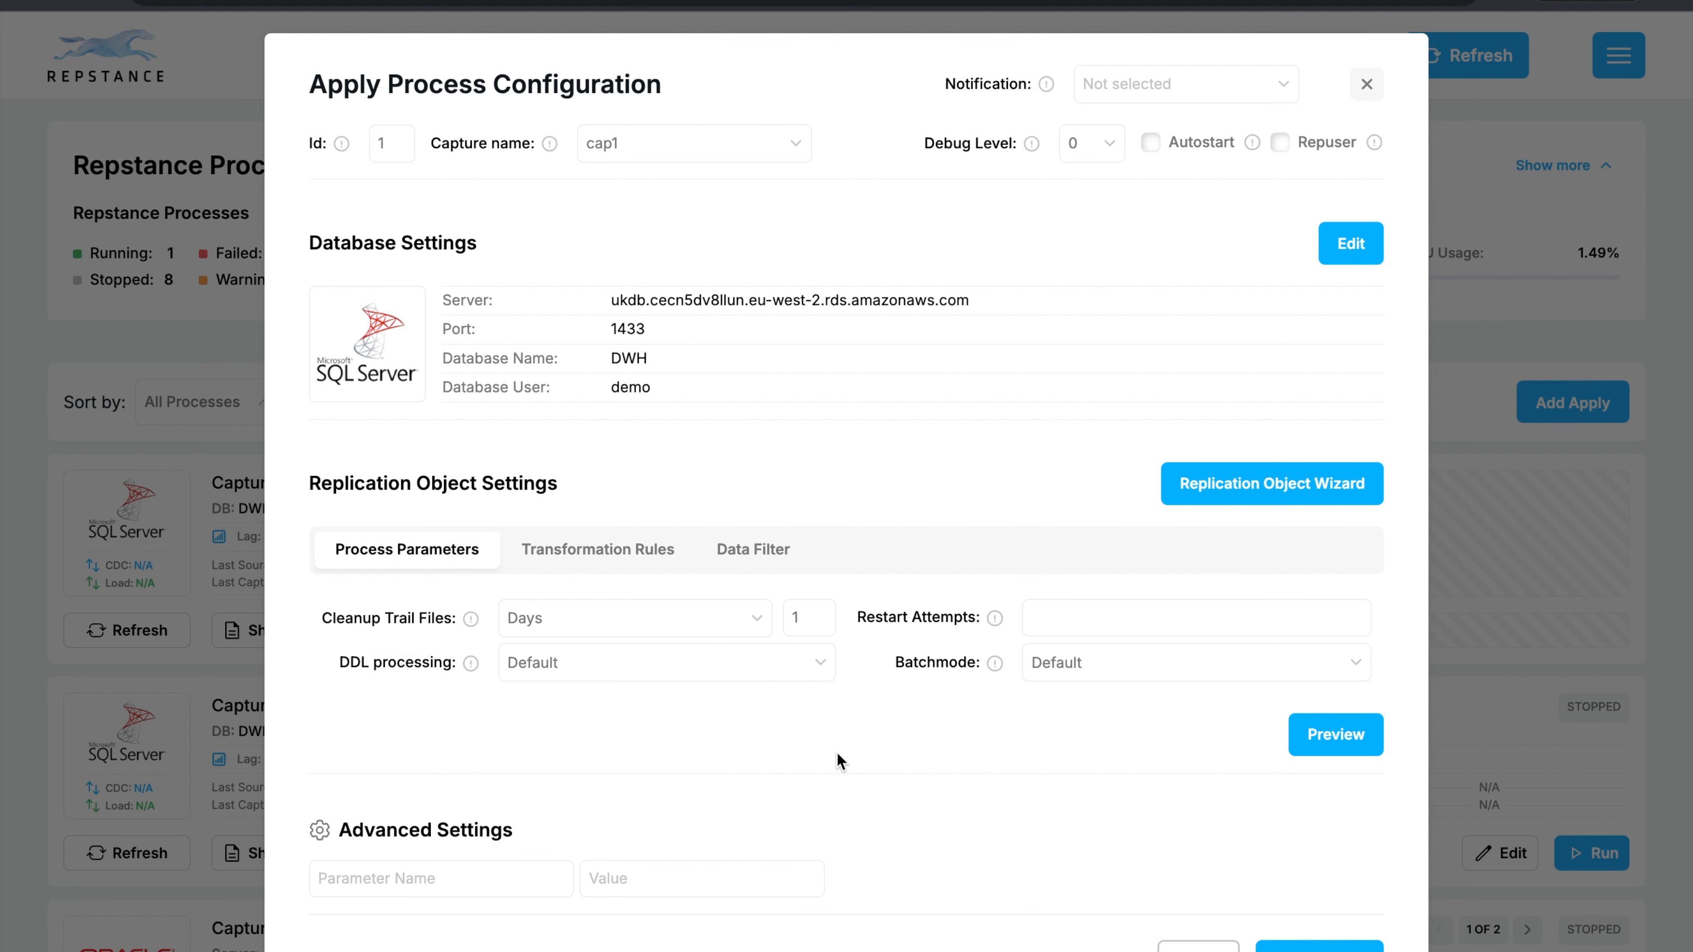
scroll(838, 759, "down", 2)
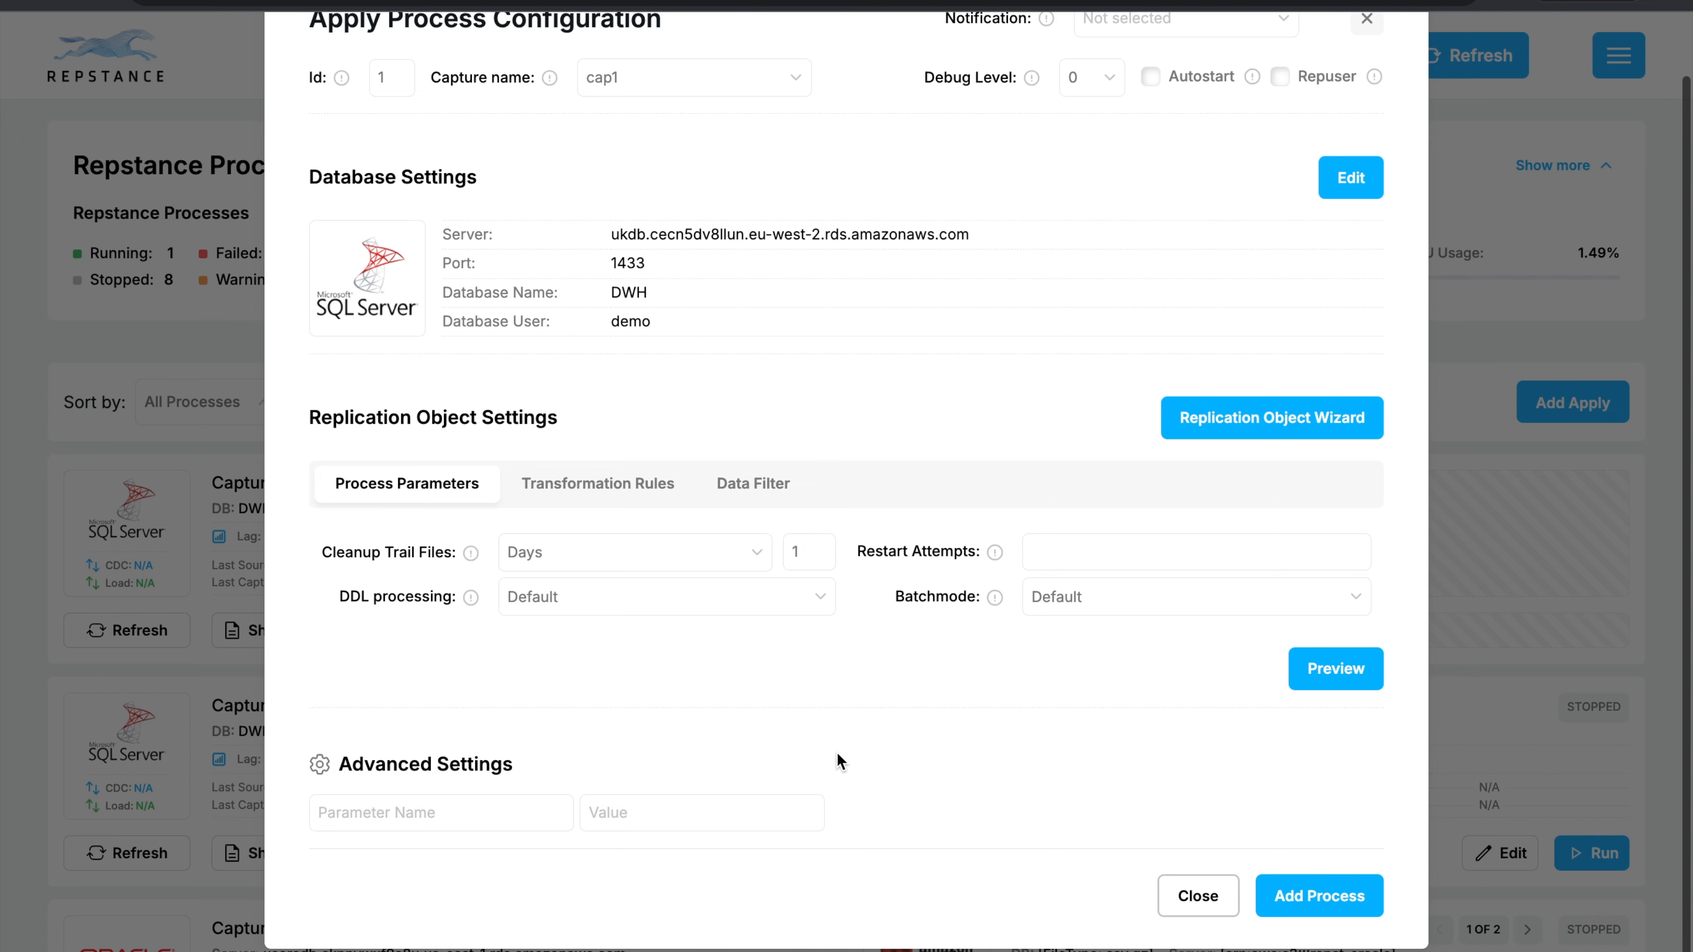
Add the configured SQL Server apply process and run Apply Process 1.
left_click(1305, 894)
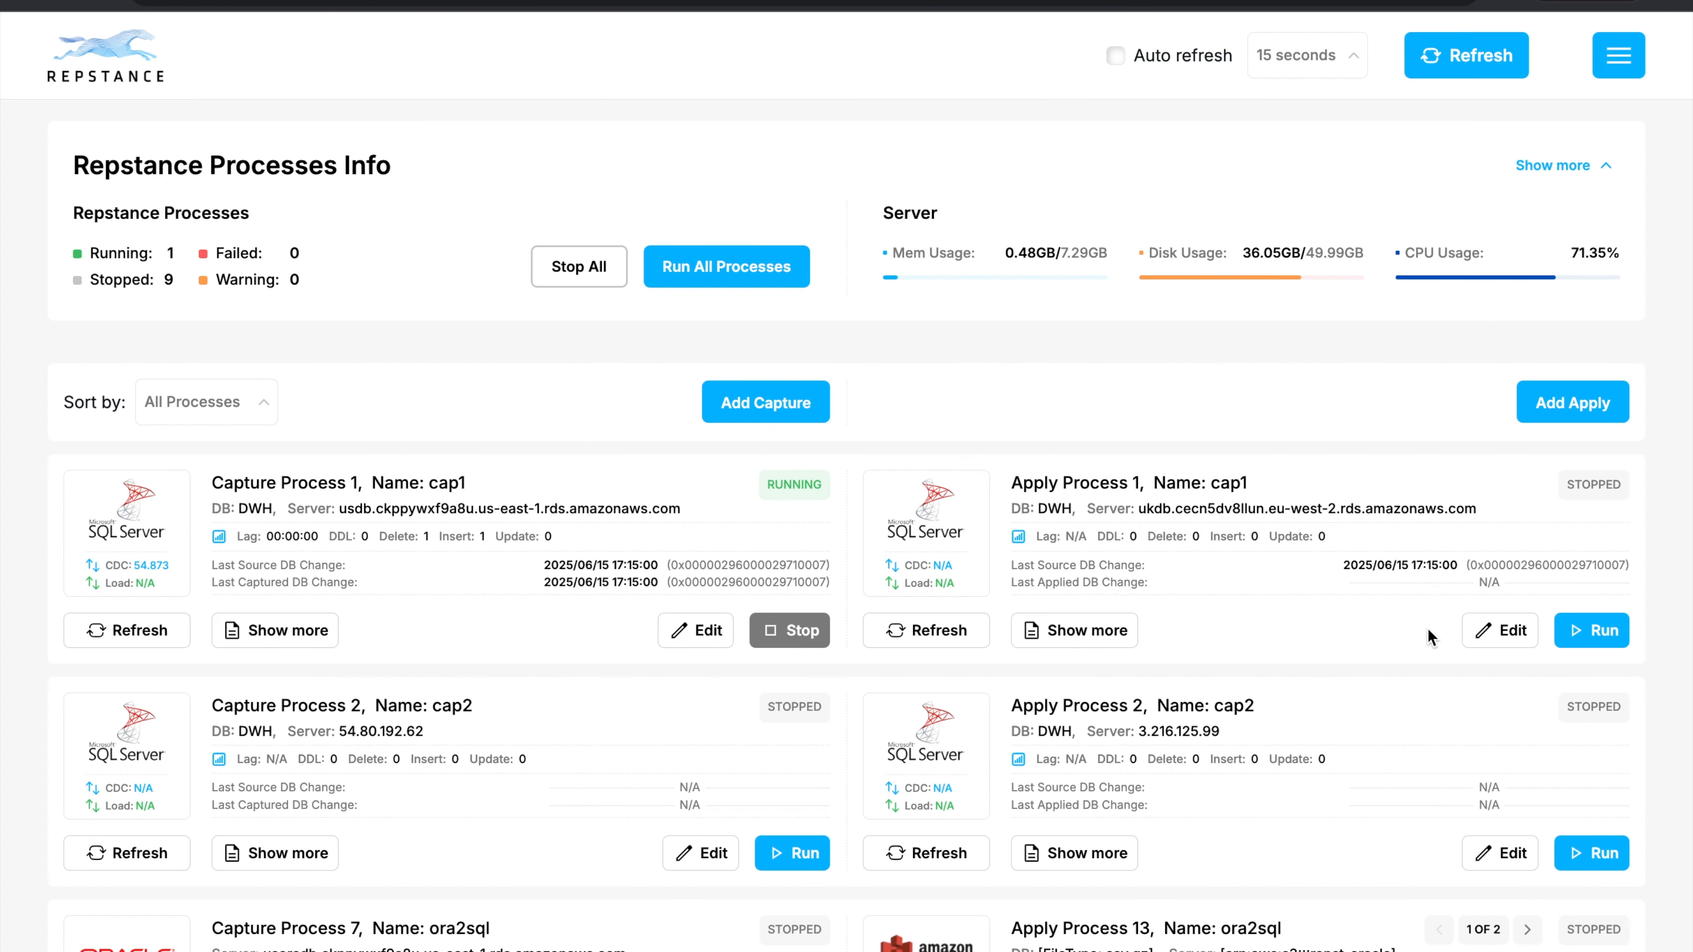
left_click(1608, 631)
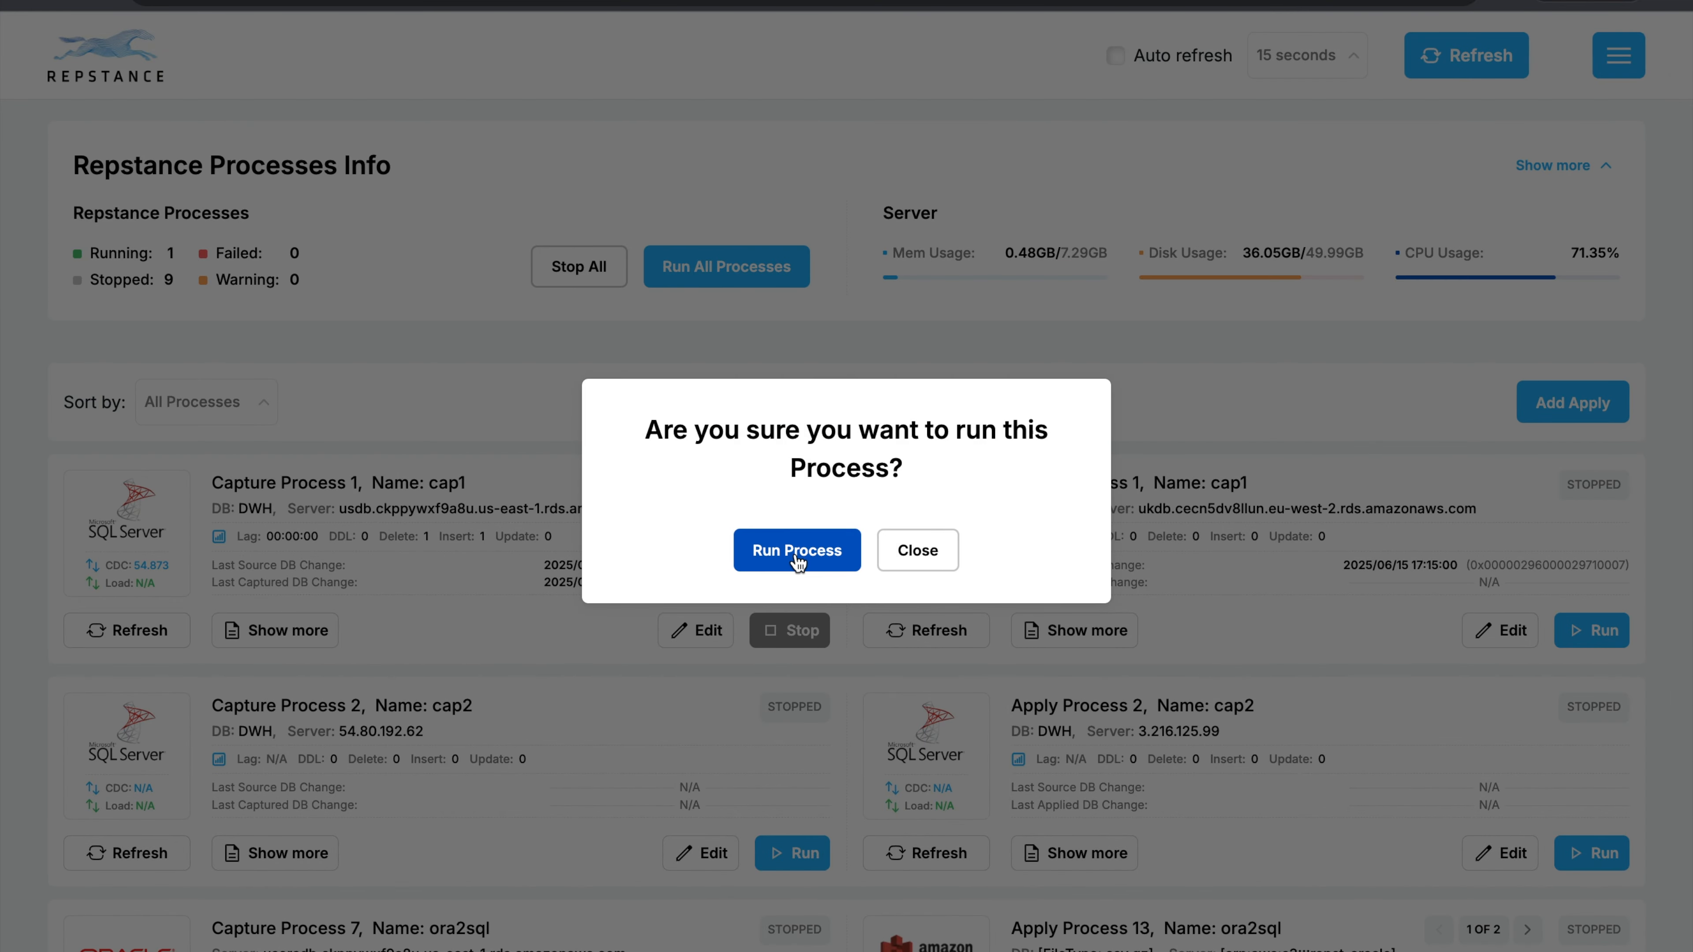
left_click(796, 552)
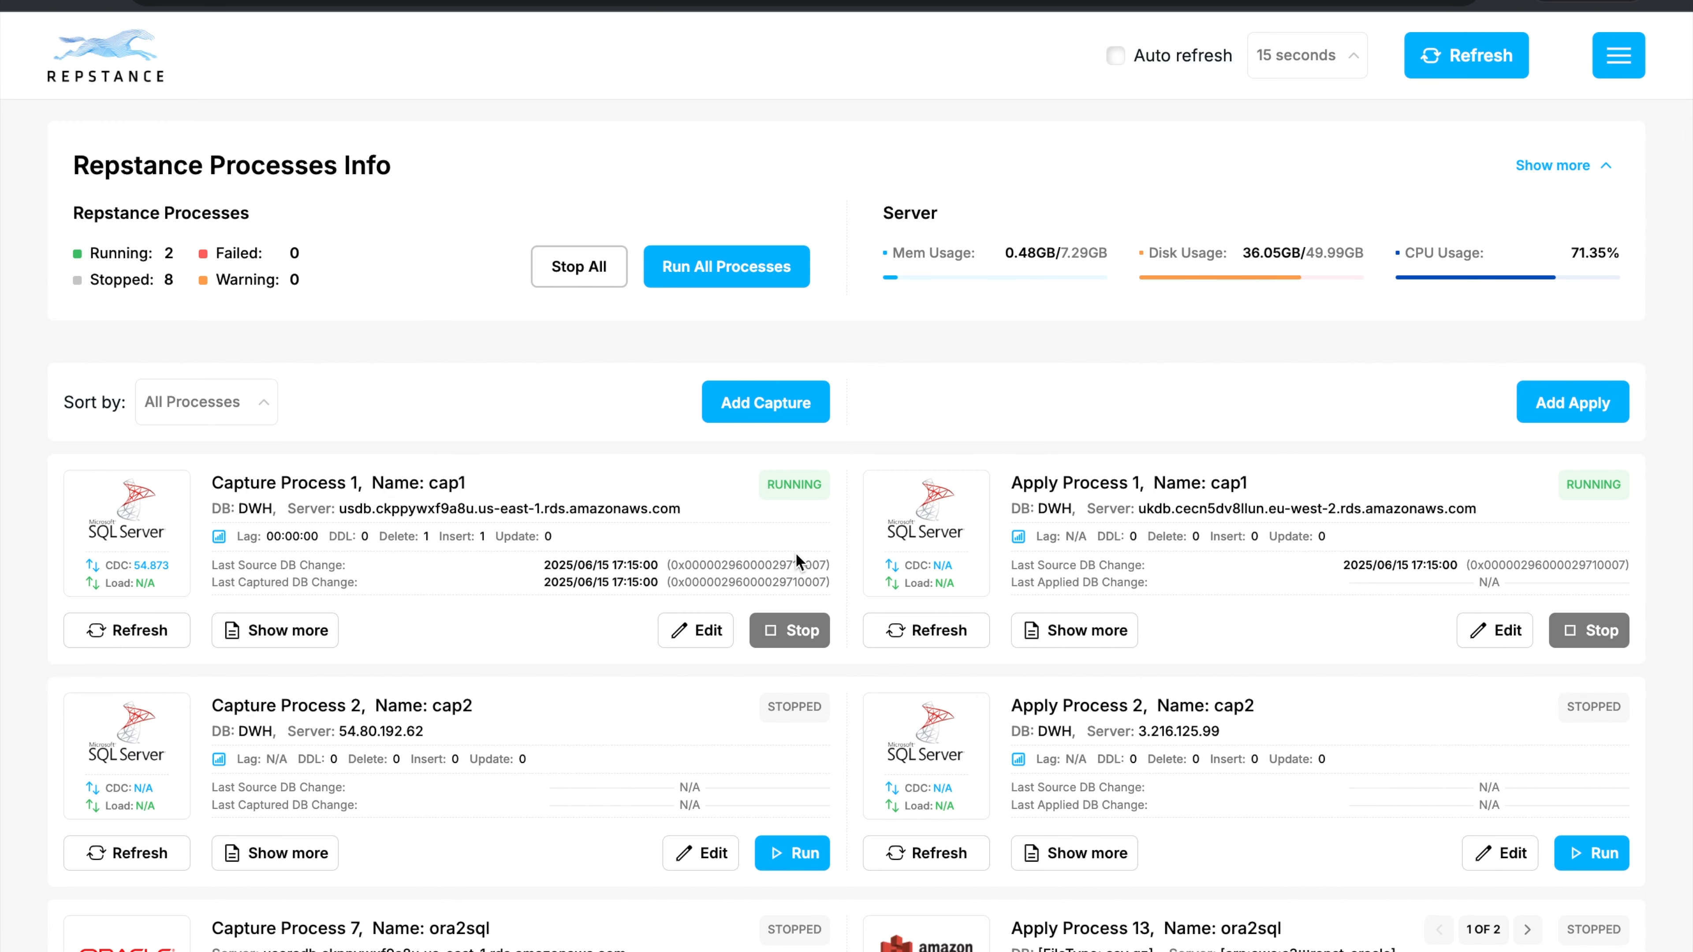
Start another apply process with Id 11, capture name cap1 and PostgreSQL as its target database.
left_click(1569, 410)
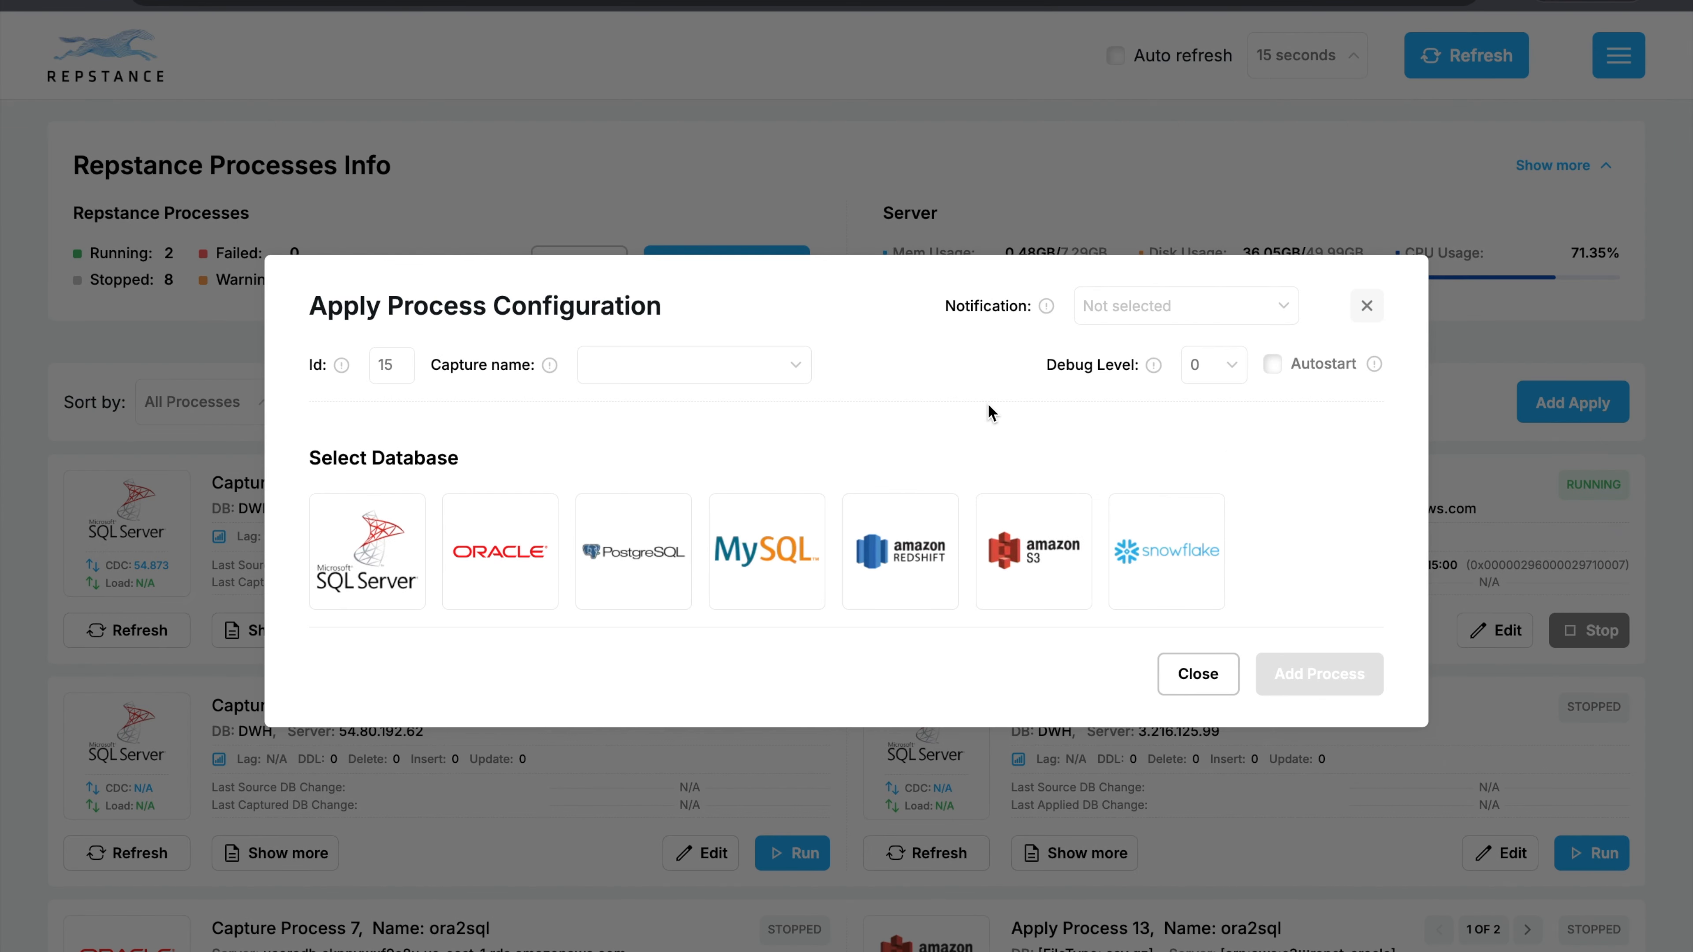
double_click(404, 365)
type("11")
left_click(796, 379)
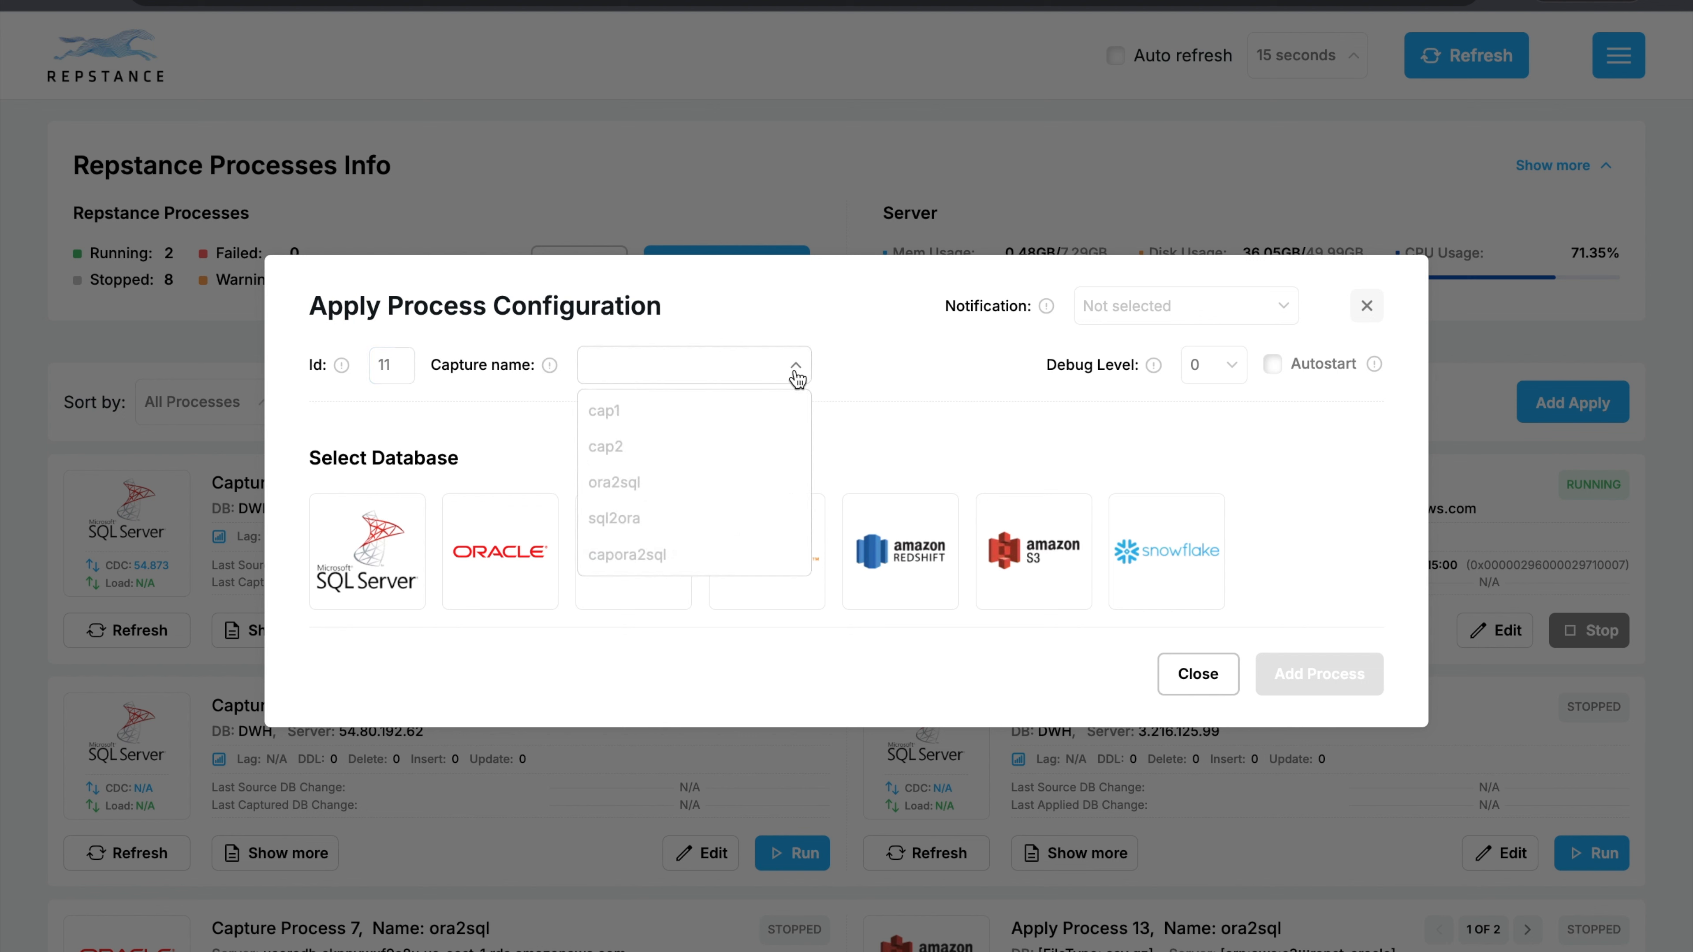
left_click(608, 419)
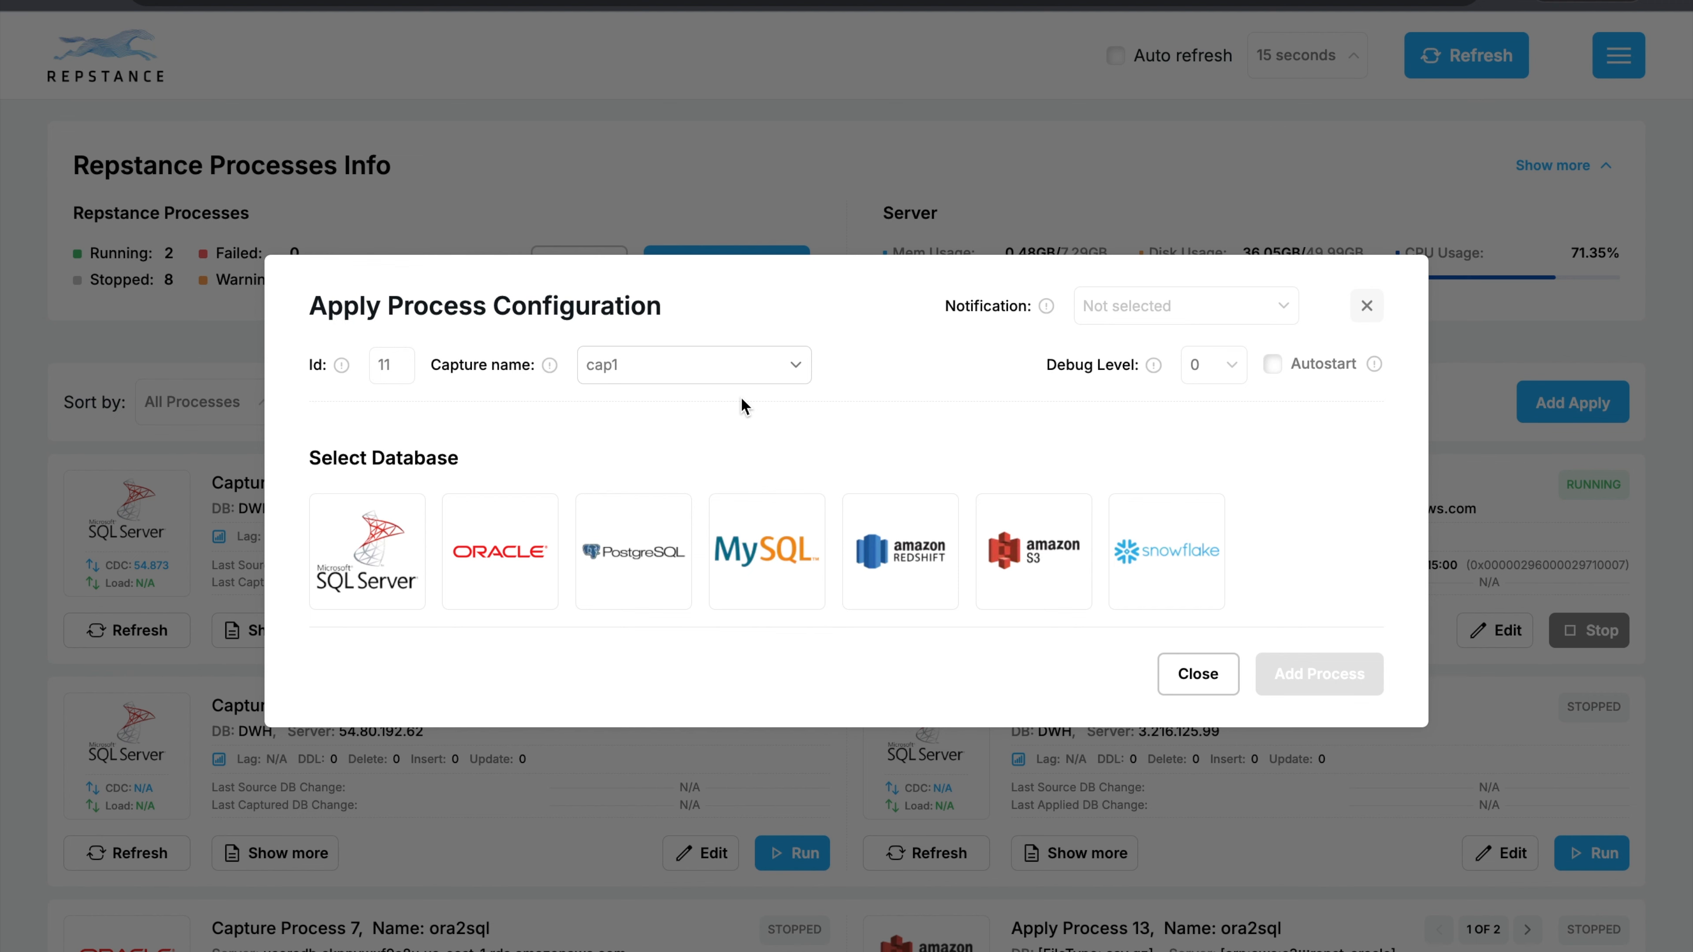
left_click(645, 559)
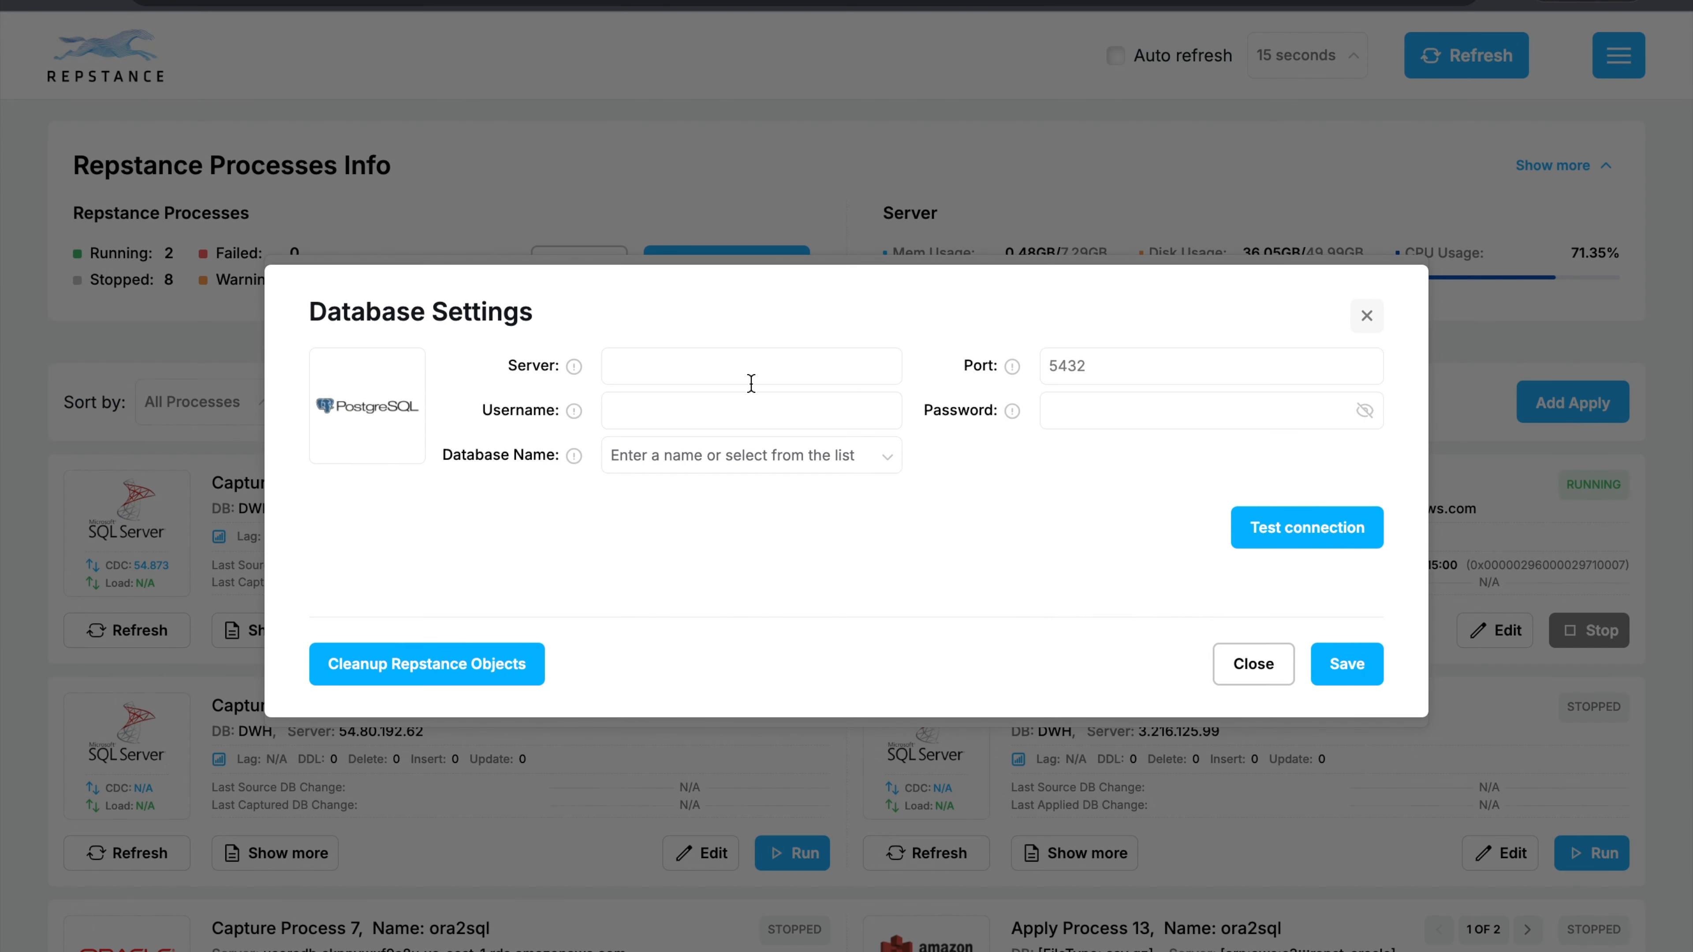
Fill in the target settings with server aurorapg.ckppywxf9a8u.us-east-1.rds.amazonaws.com, username postgres, the account password and database DWH.
left_click(739, 365)
key("ctrl+v")
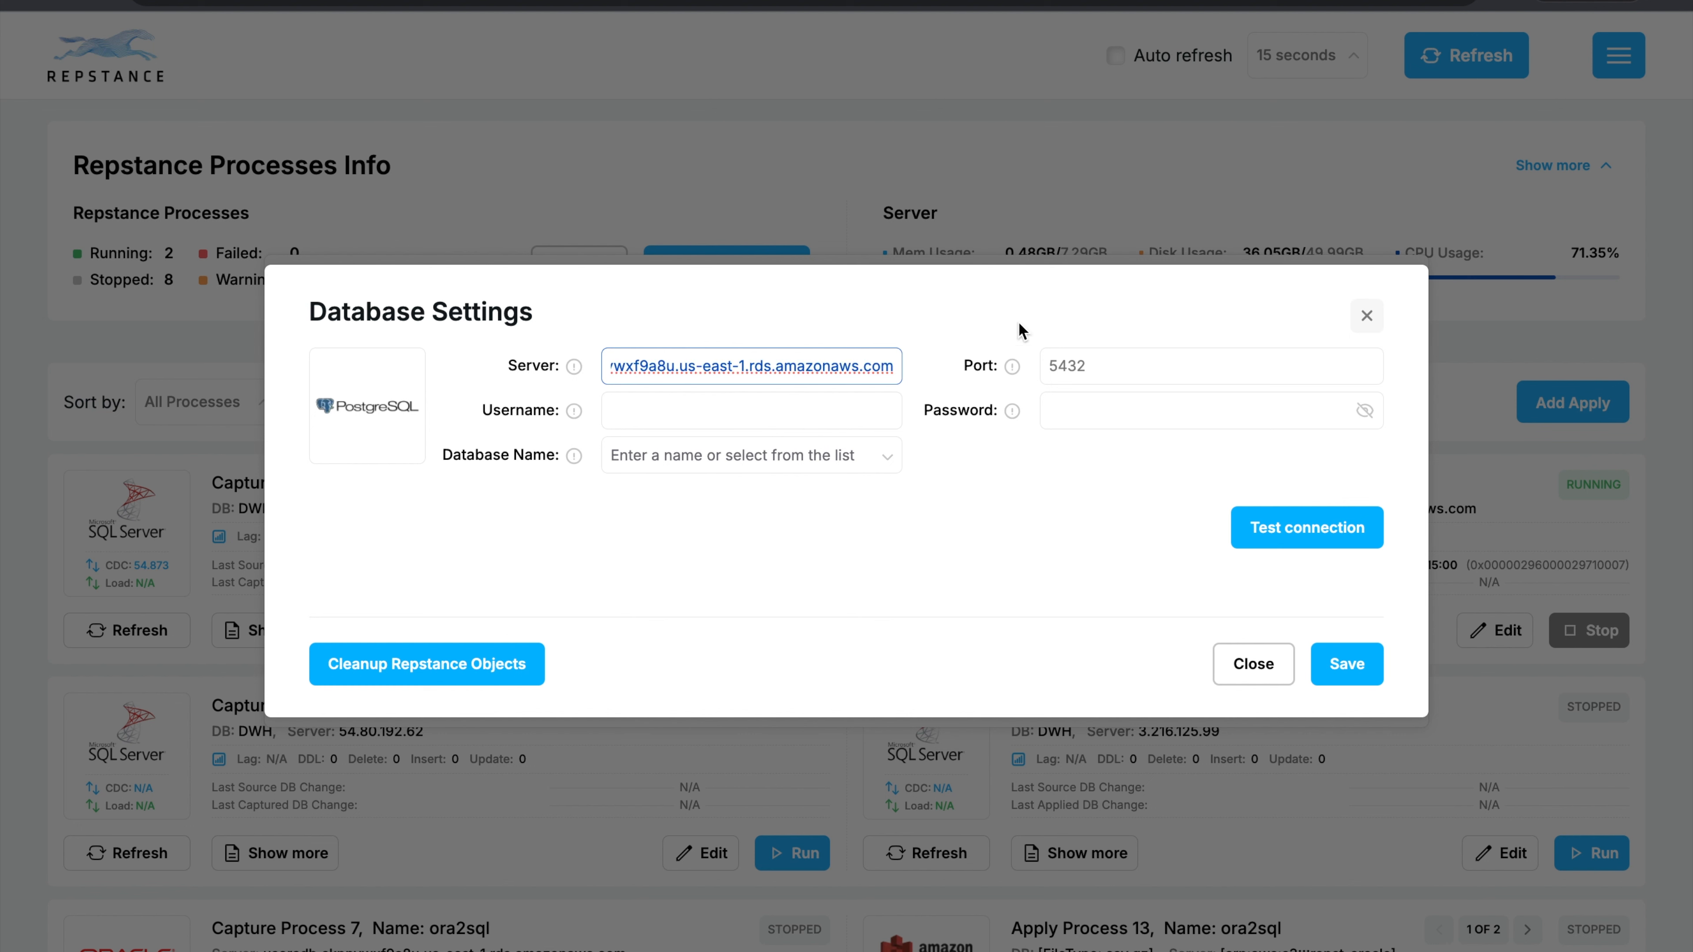
left_click(685, 420)
type("p")
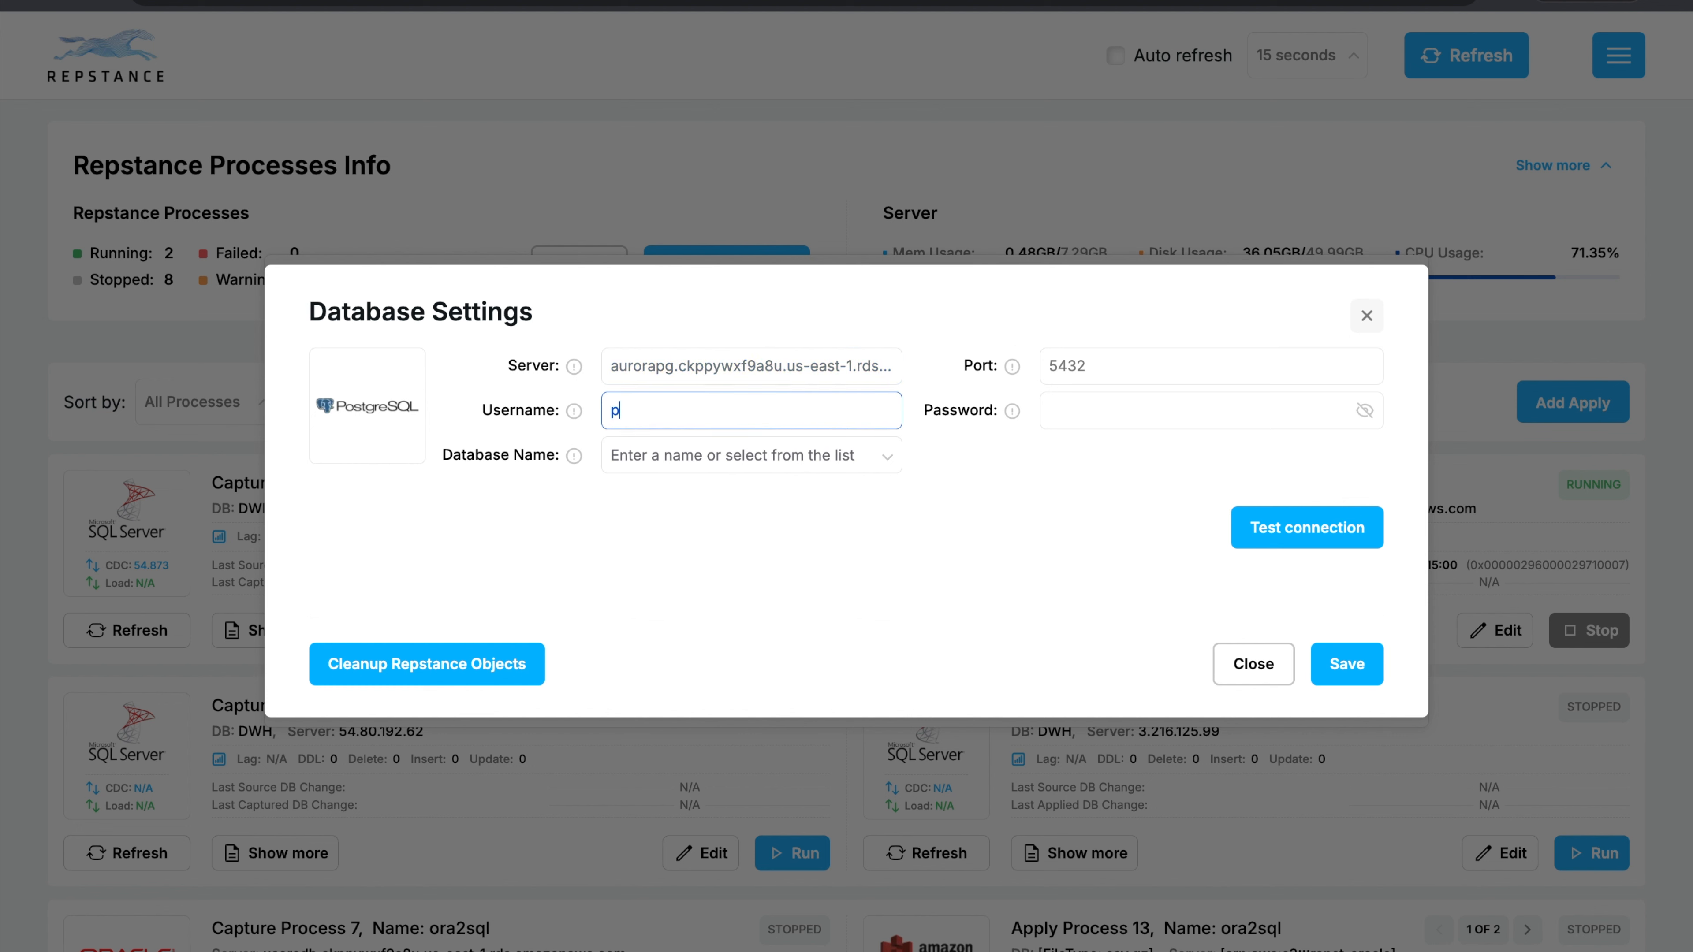
type("ostgres")
key("Tab")
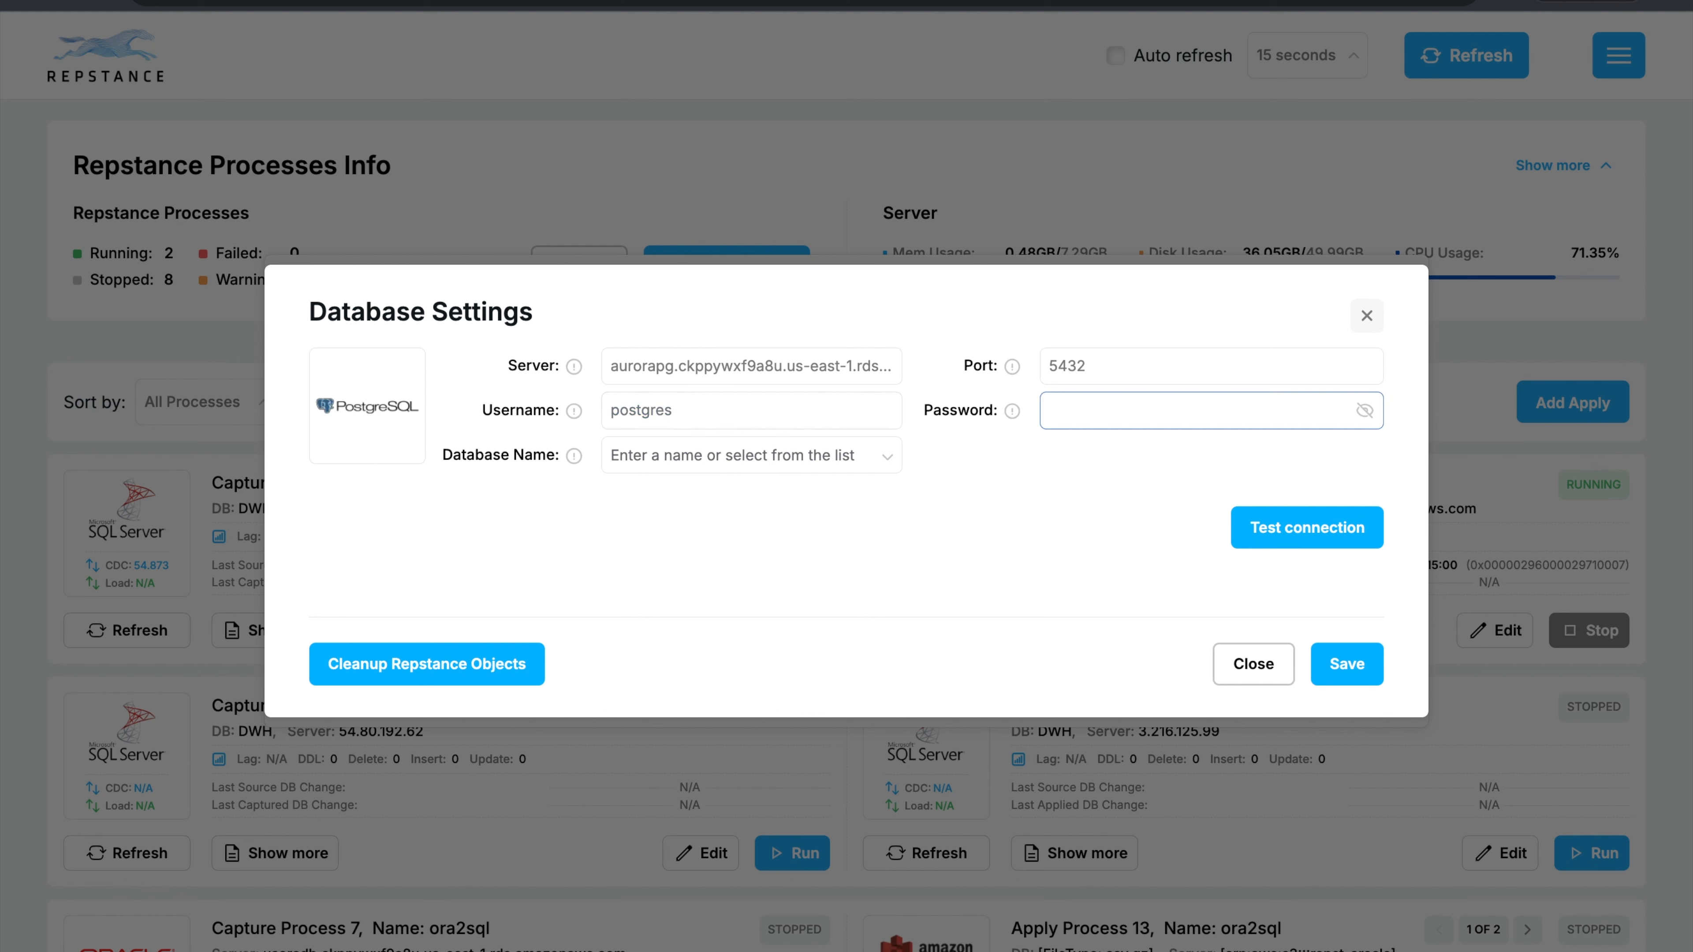
type("•••••••••••")
left_click(889, 460)
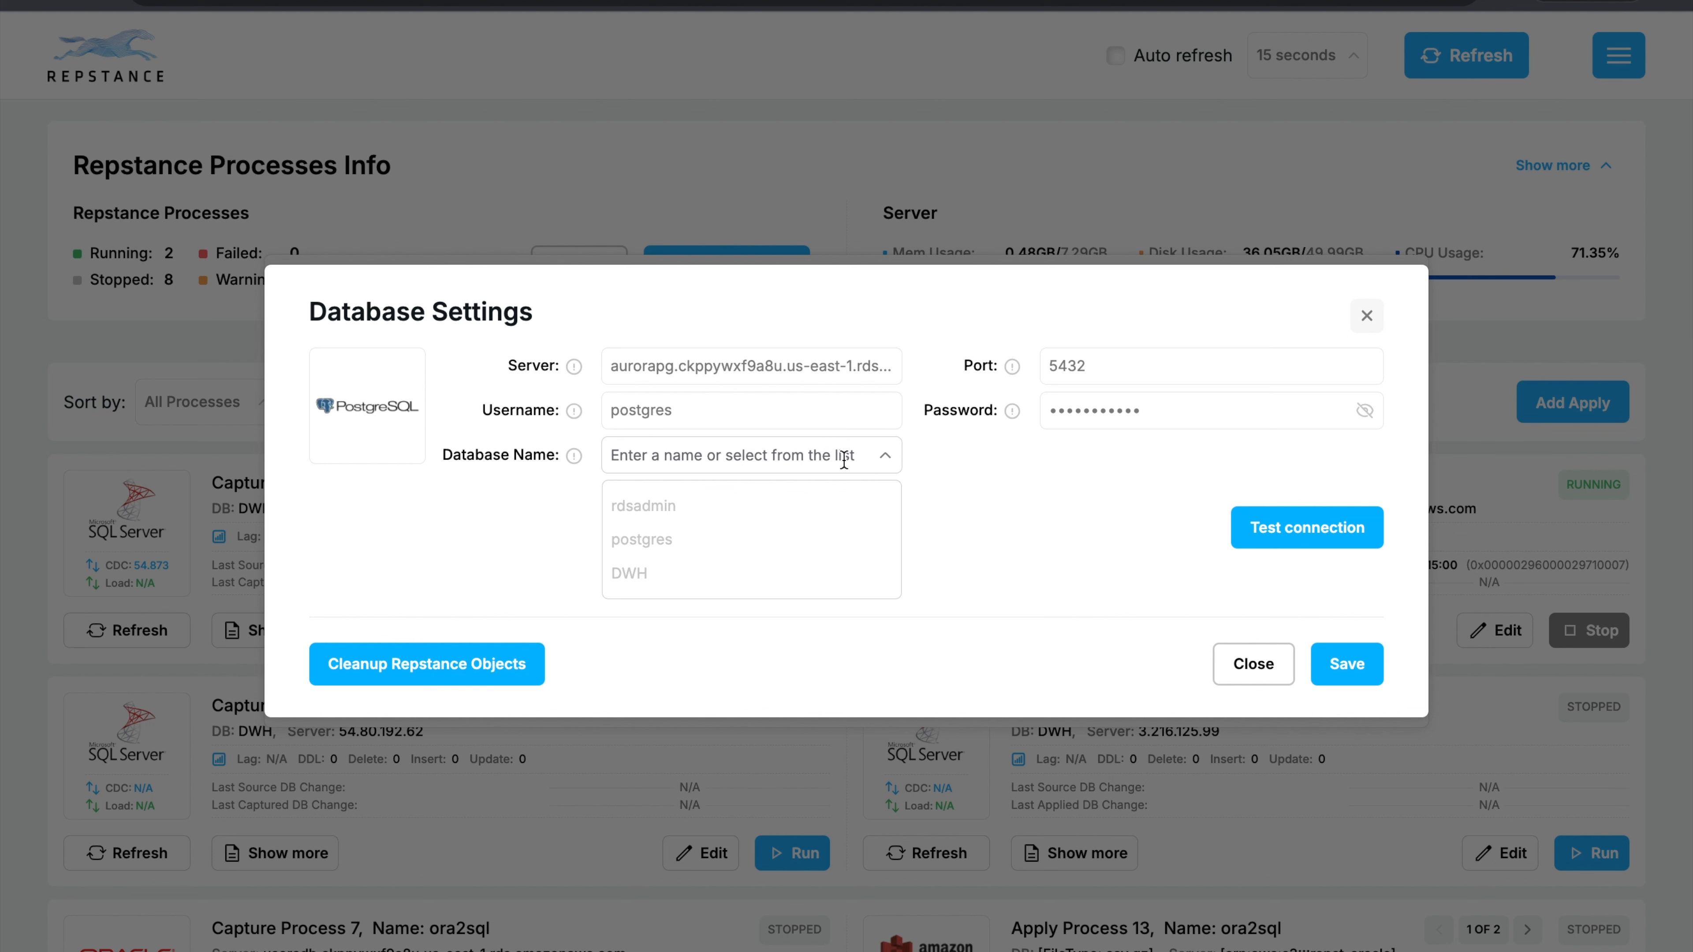
left_click(631, 572)
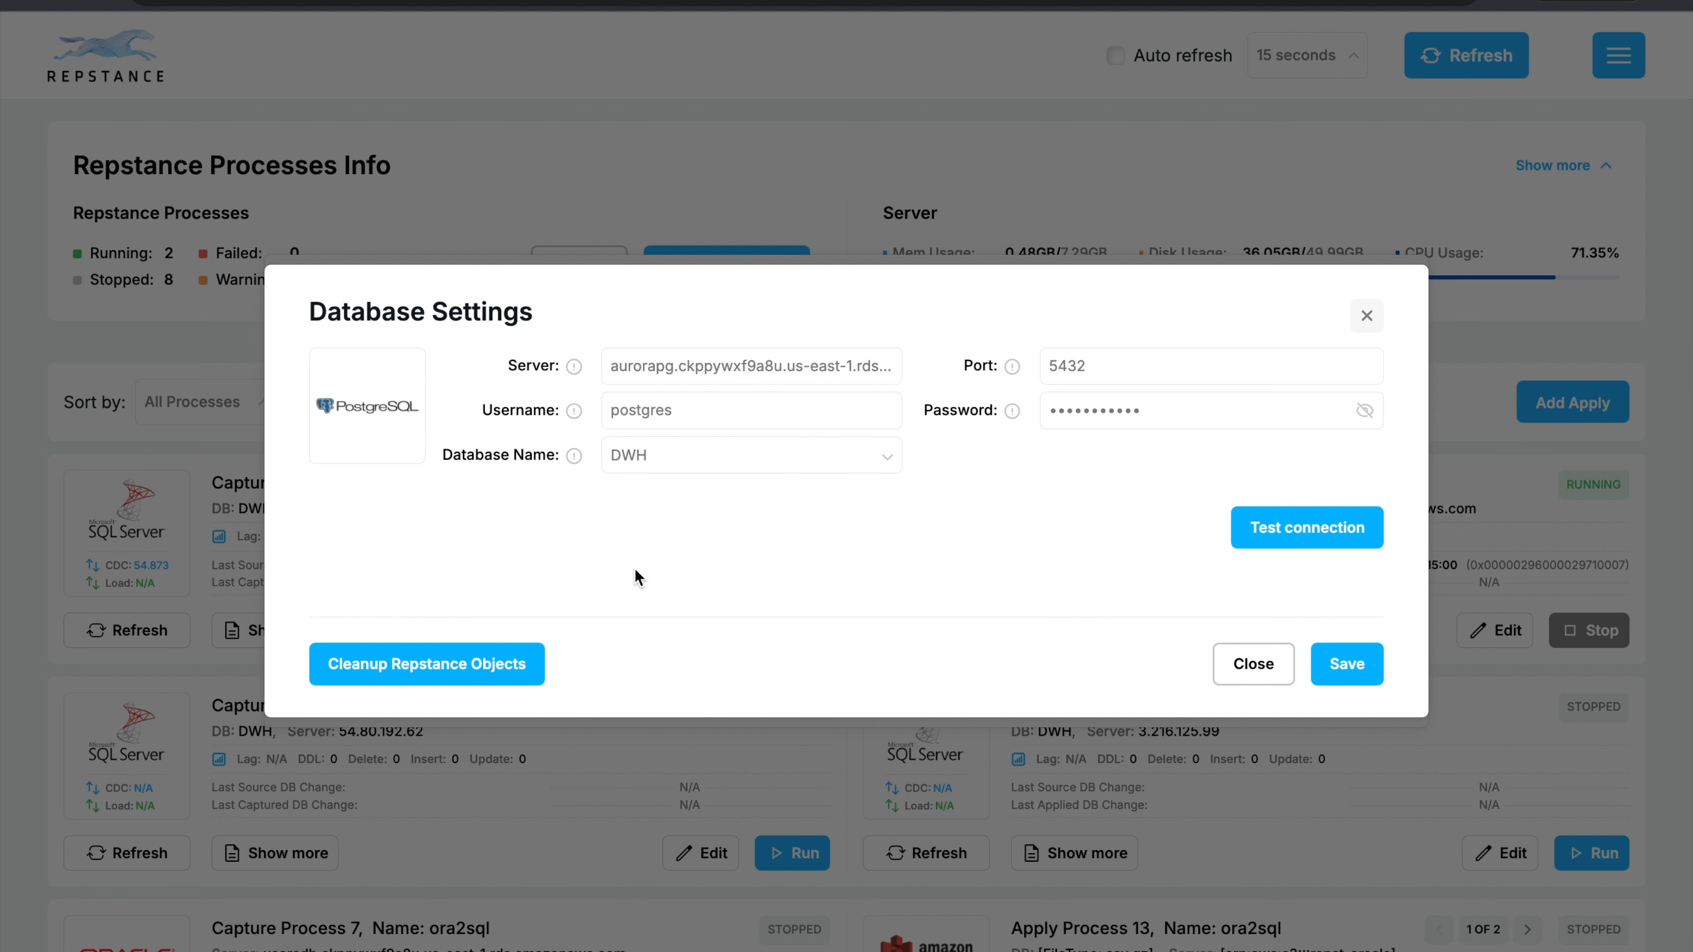
Test the PostgreSQL connection, prepare the DWH database for replication and save its settings.
left_click(1332, 527)
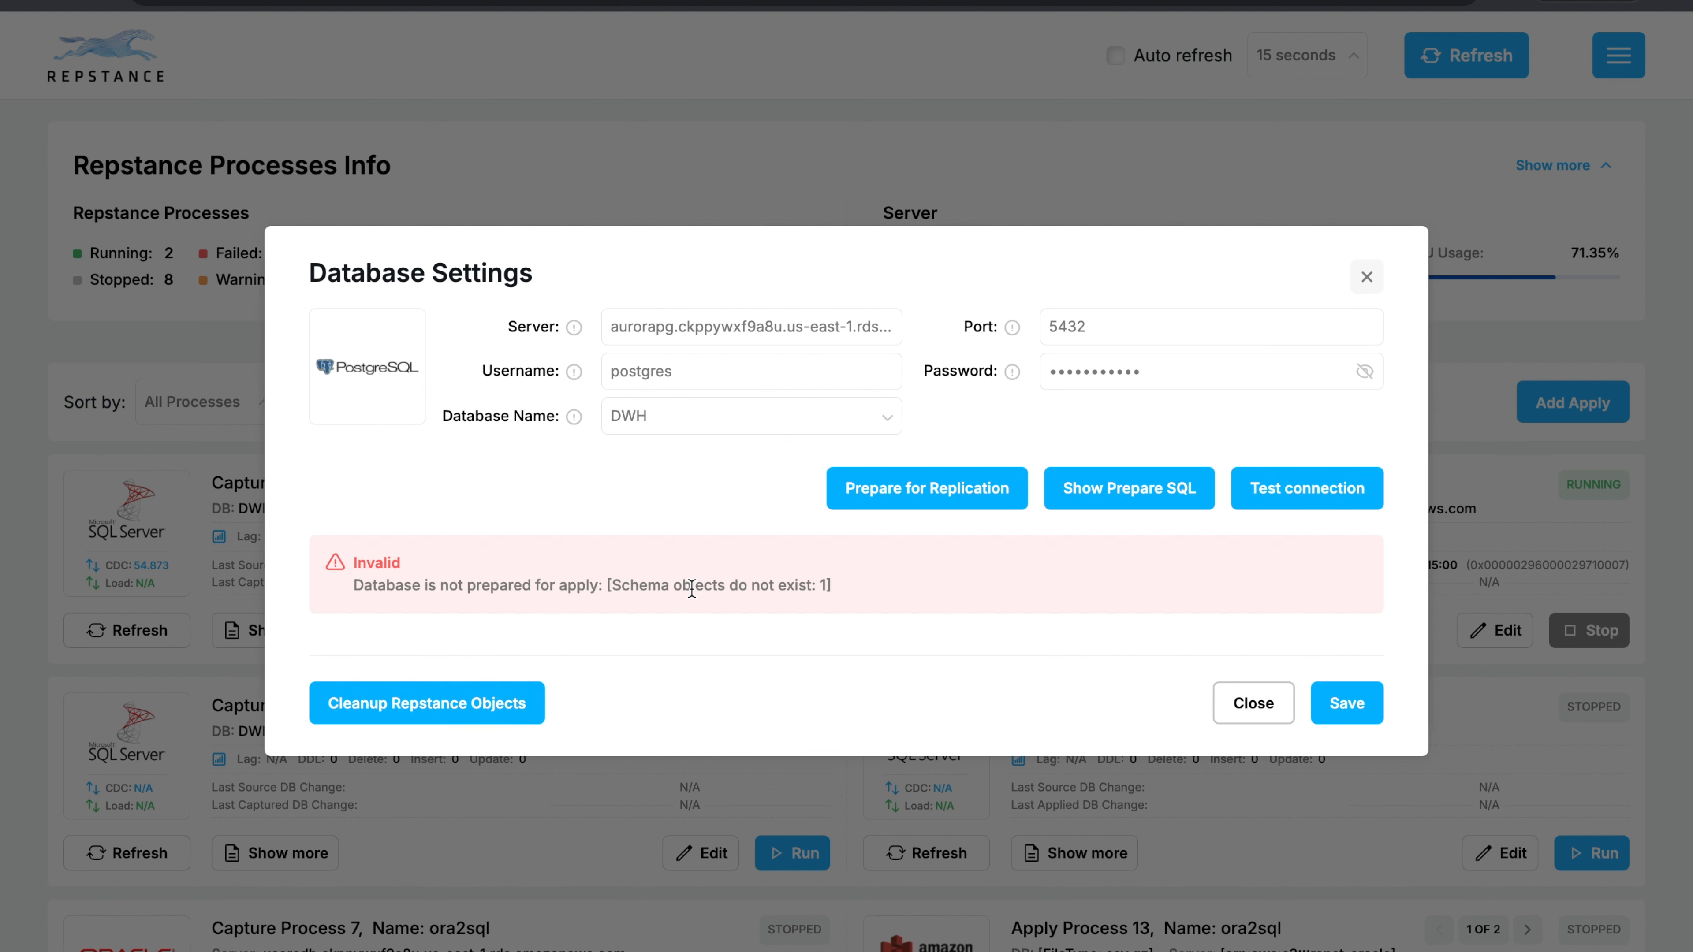
left_click(936, 490)
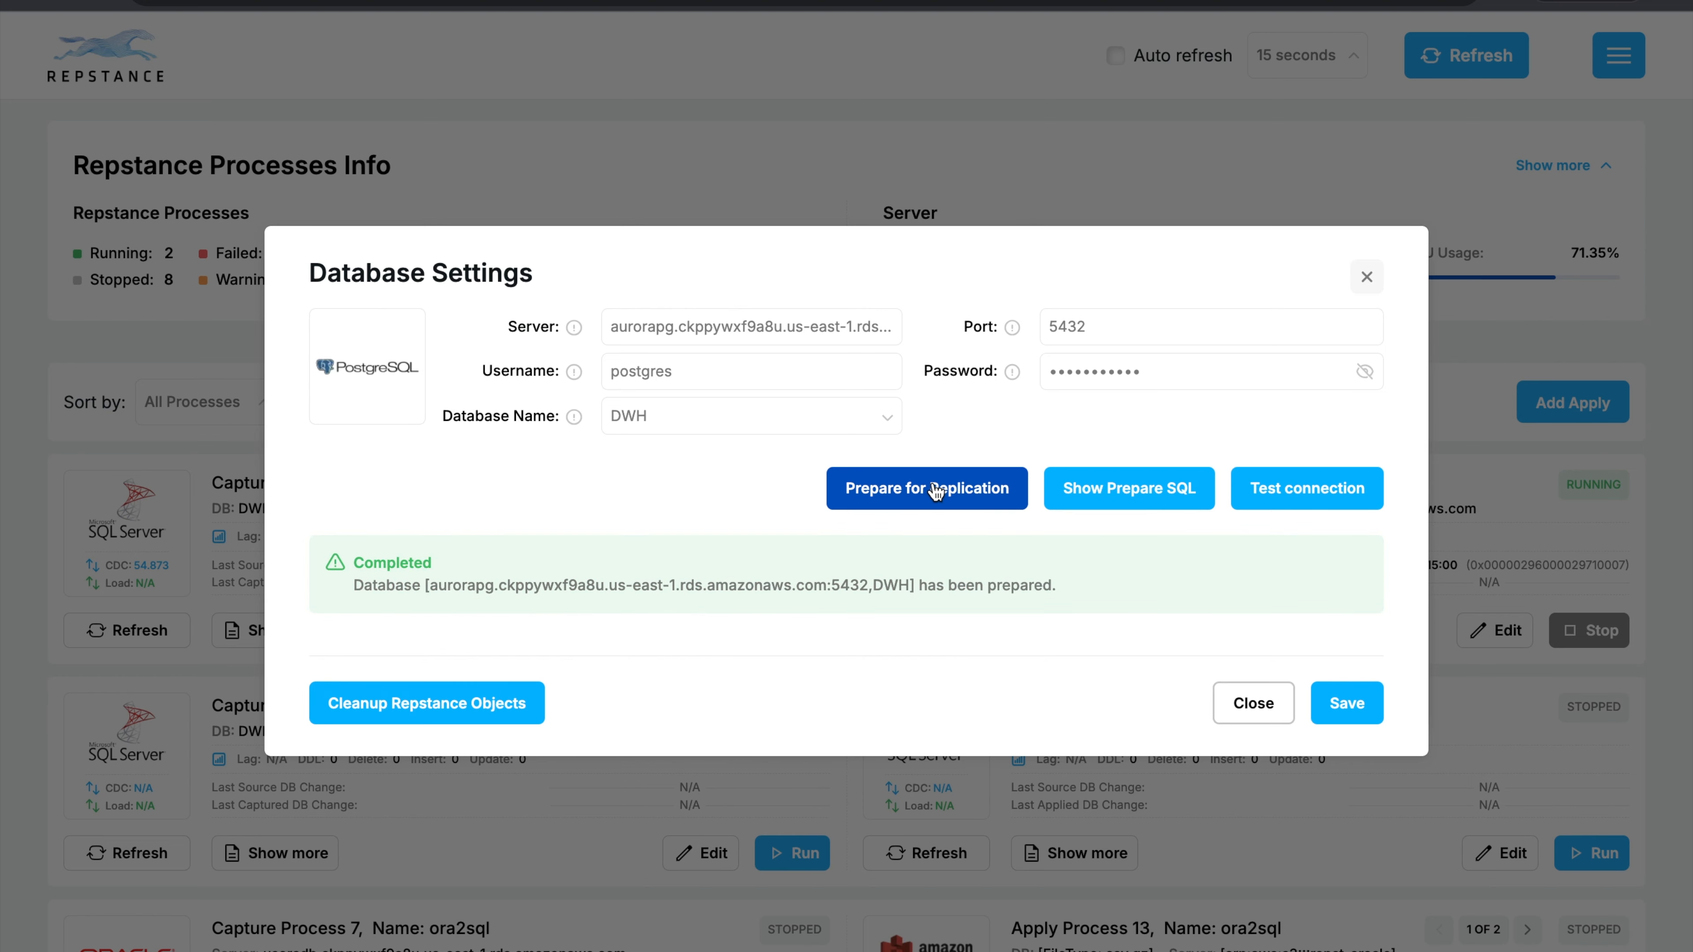
left_click(1349, 700)
Set Cleanup Trail Files to Days, enable Autostart and add apply process 11.
left_click(821, 623)
left_click(626, 770)
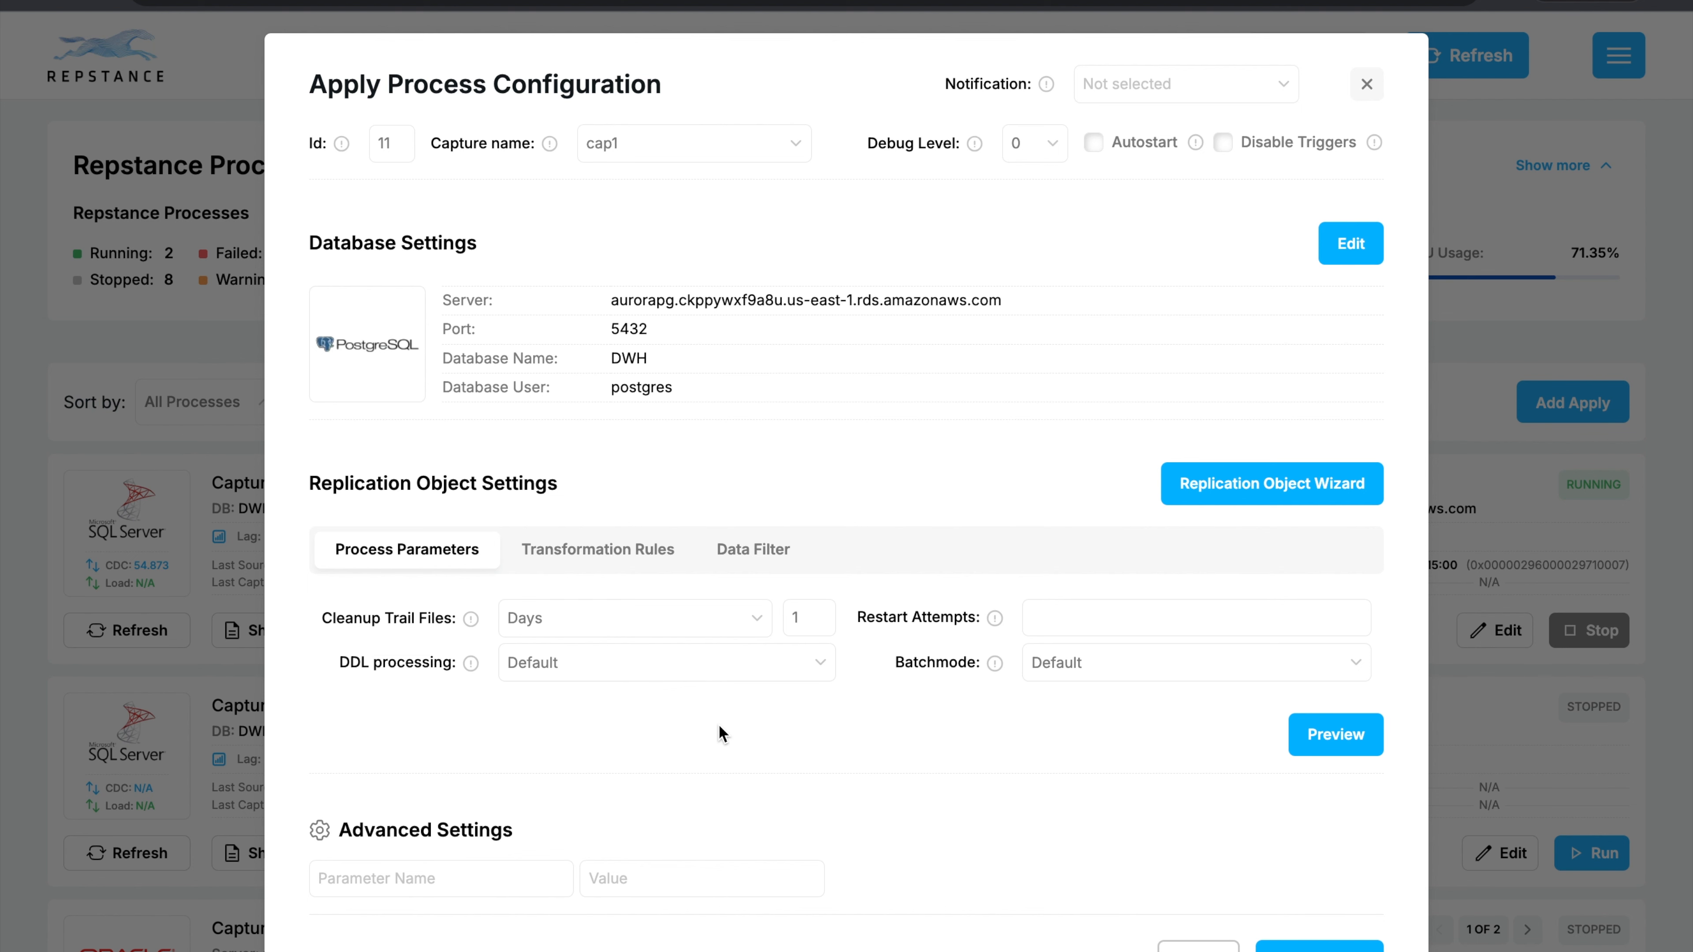
scroll(720, 727, "down", 1)
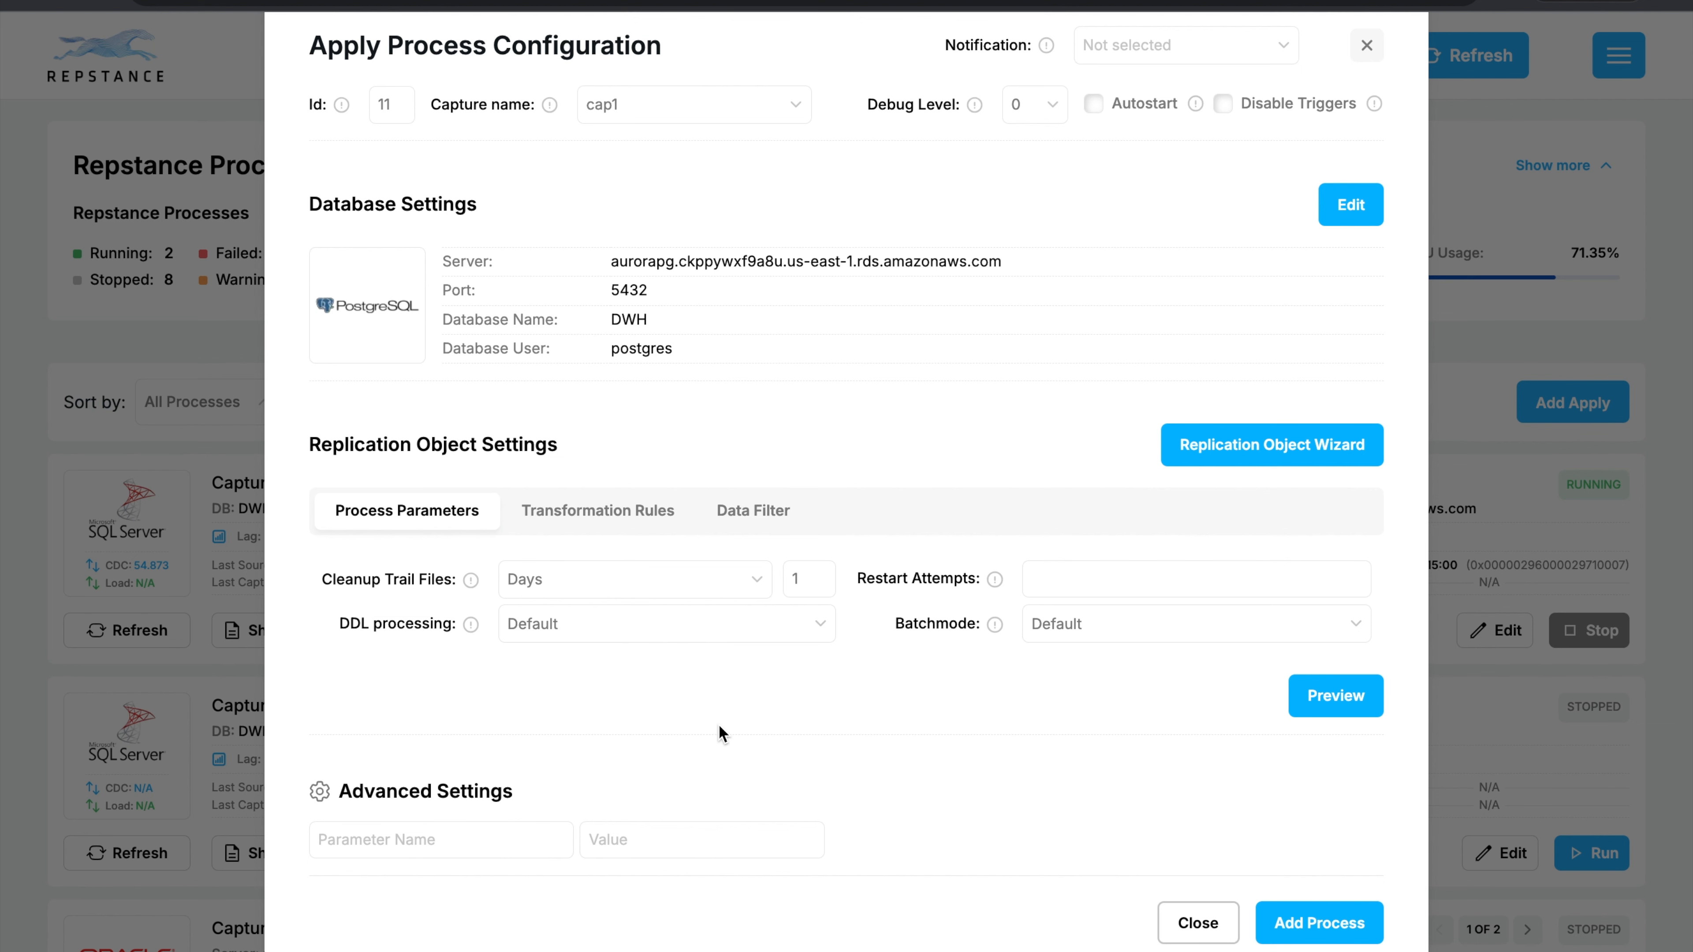
scroll(719, 723, "down", 1)
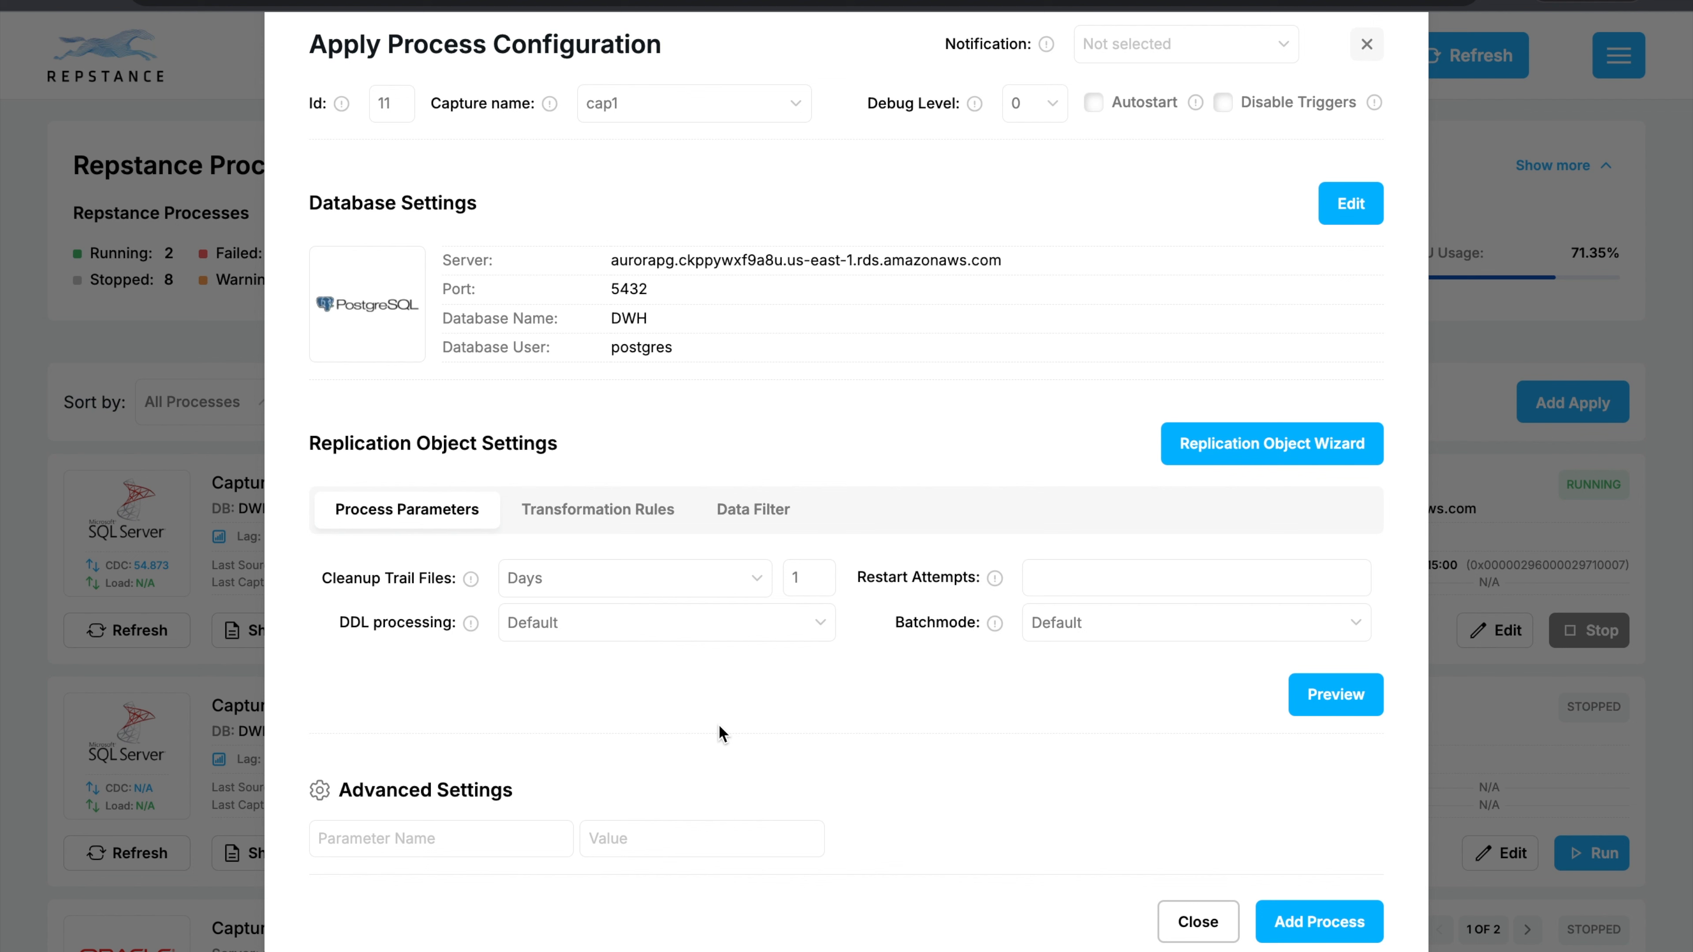
left_click(1095, 104)
scroll(794, 656, "down", 1)
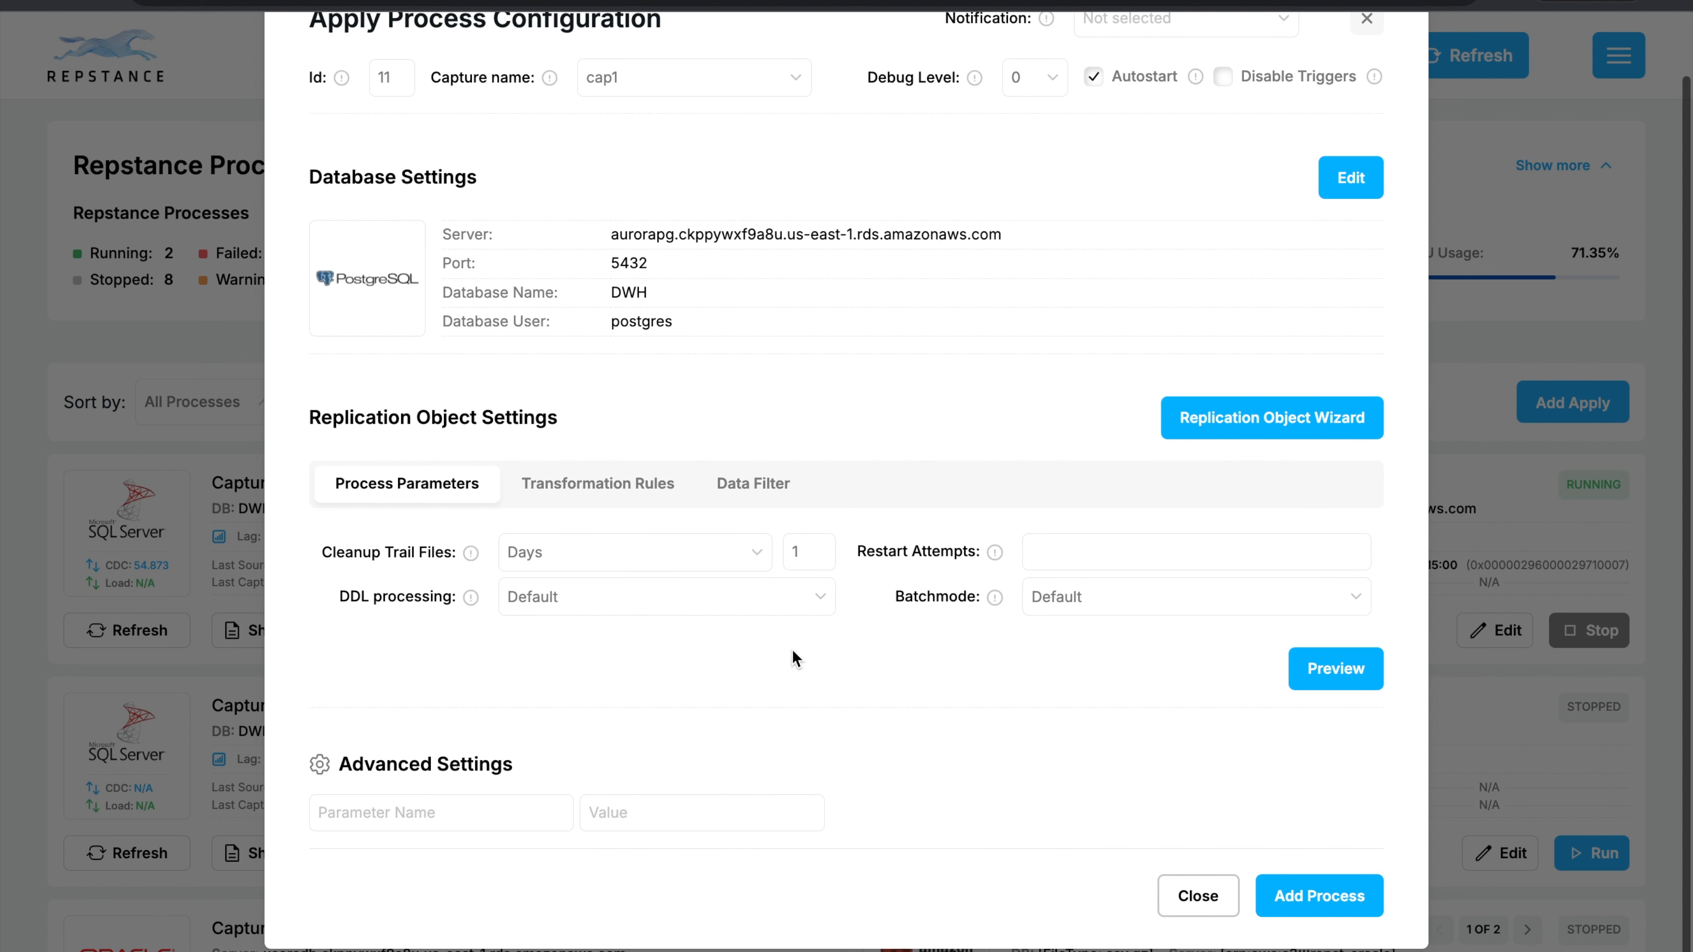
left_click(1310, 895)
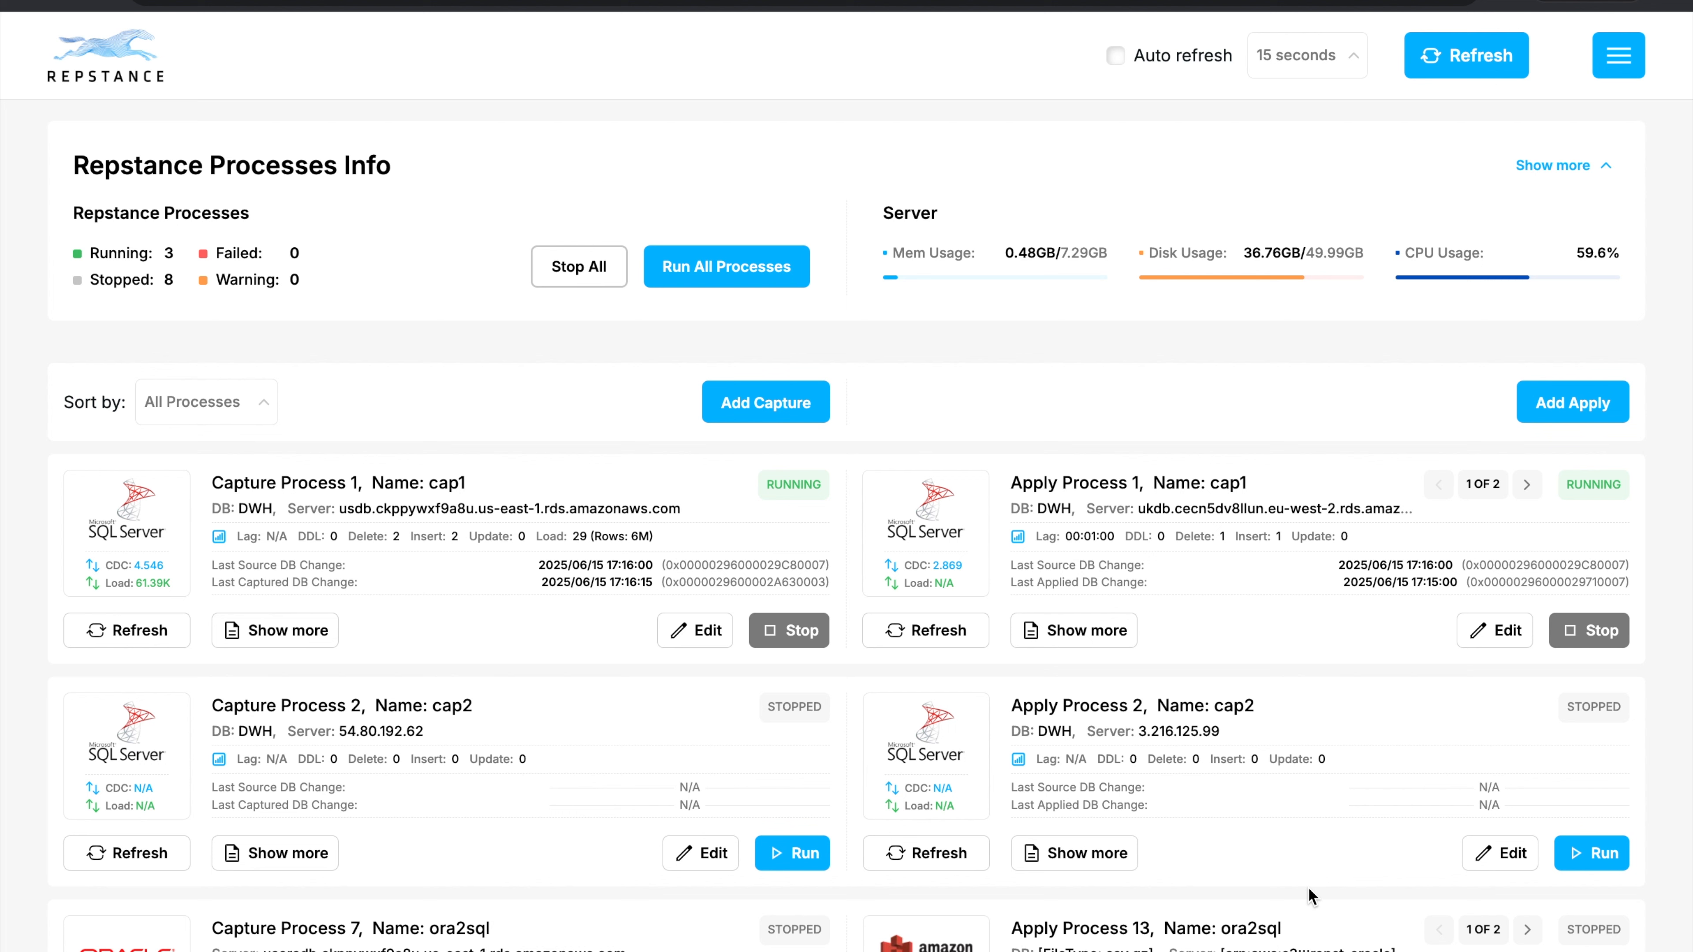
Filter the process list to Running and refresh the status of the PostgreSQL apply process for cap1.
left_click(264, 403)
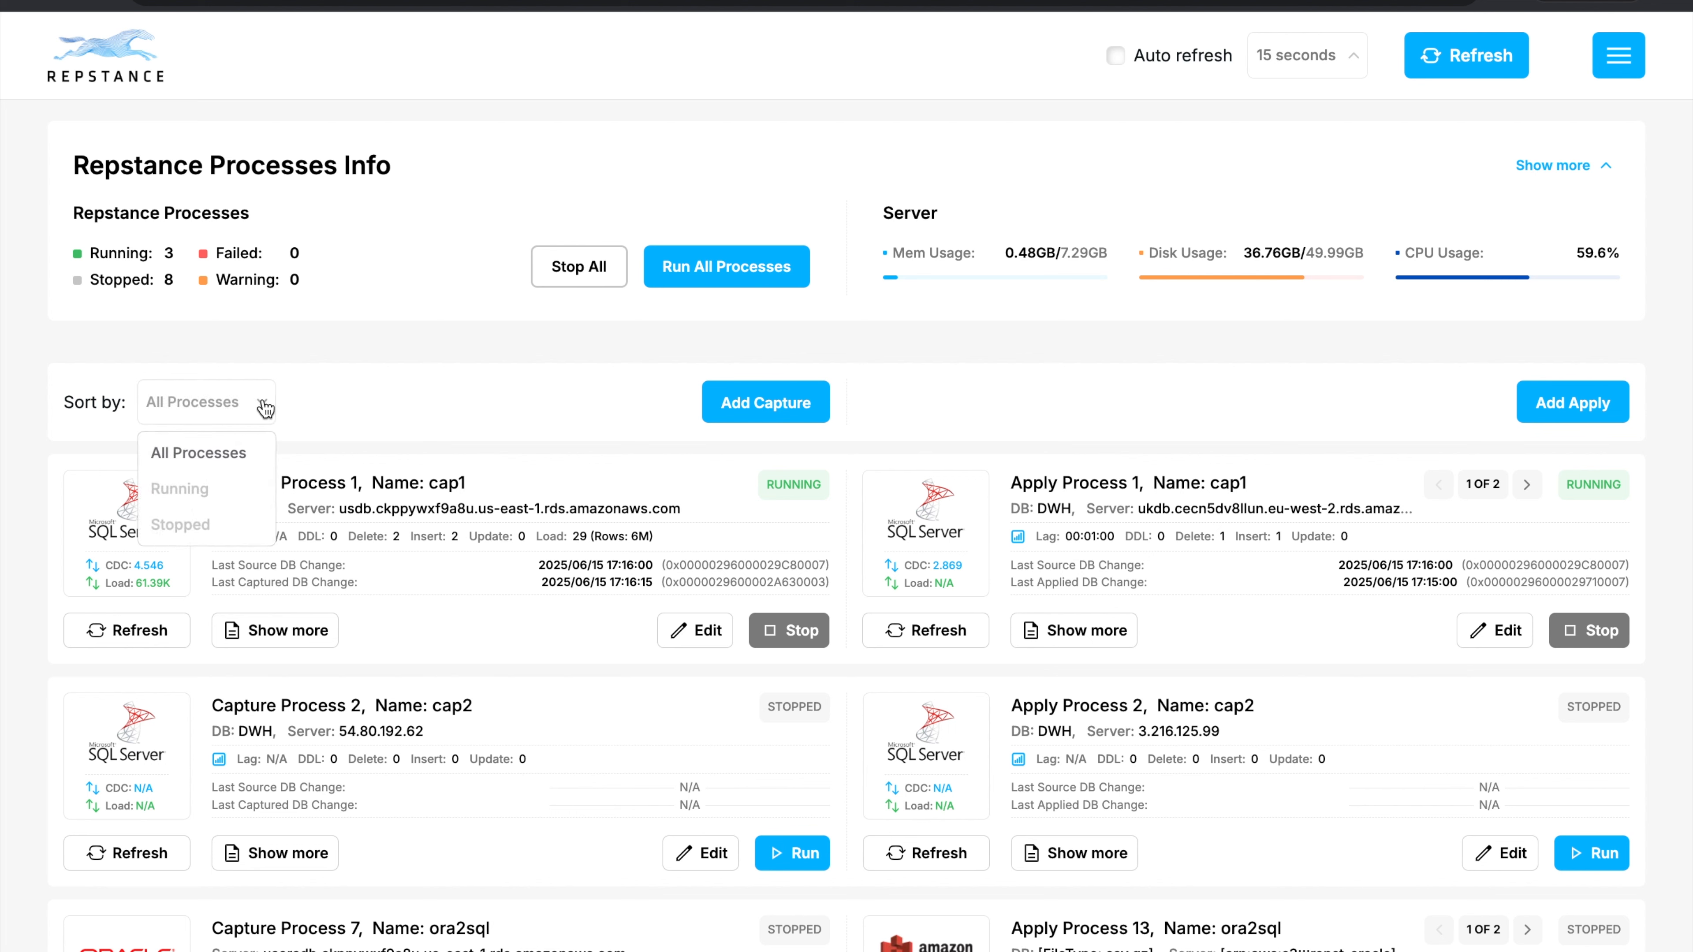
left_click(179, 489)
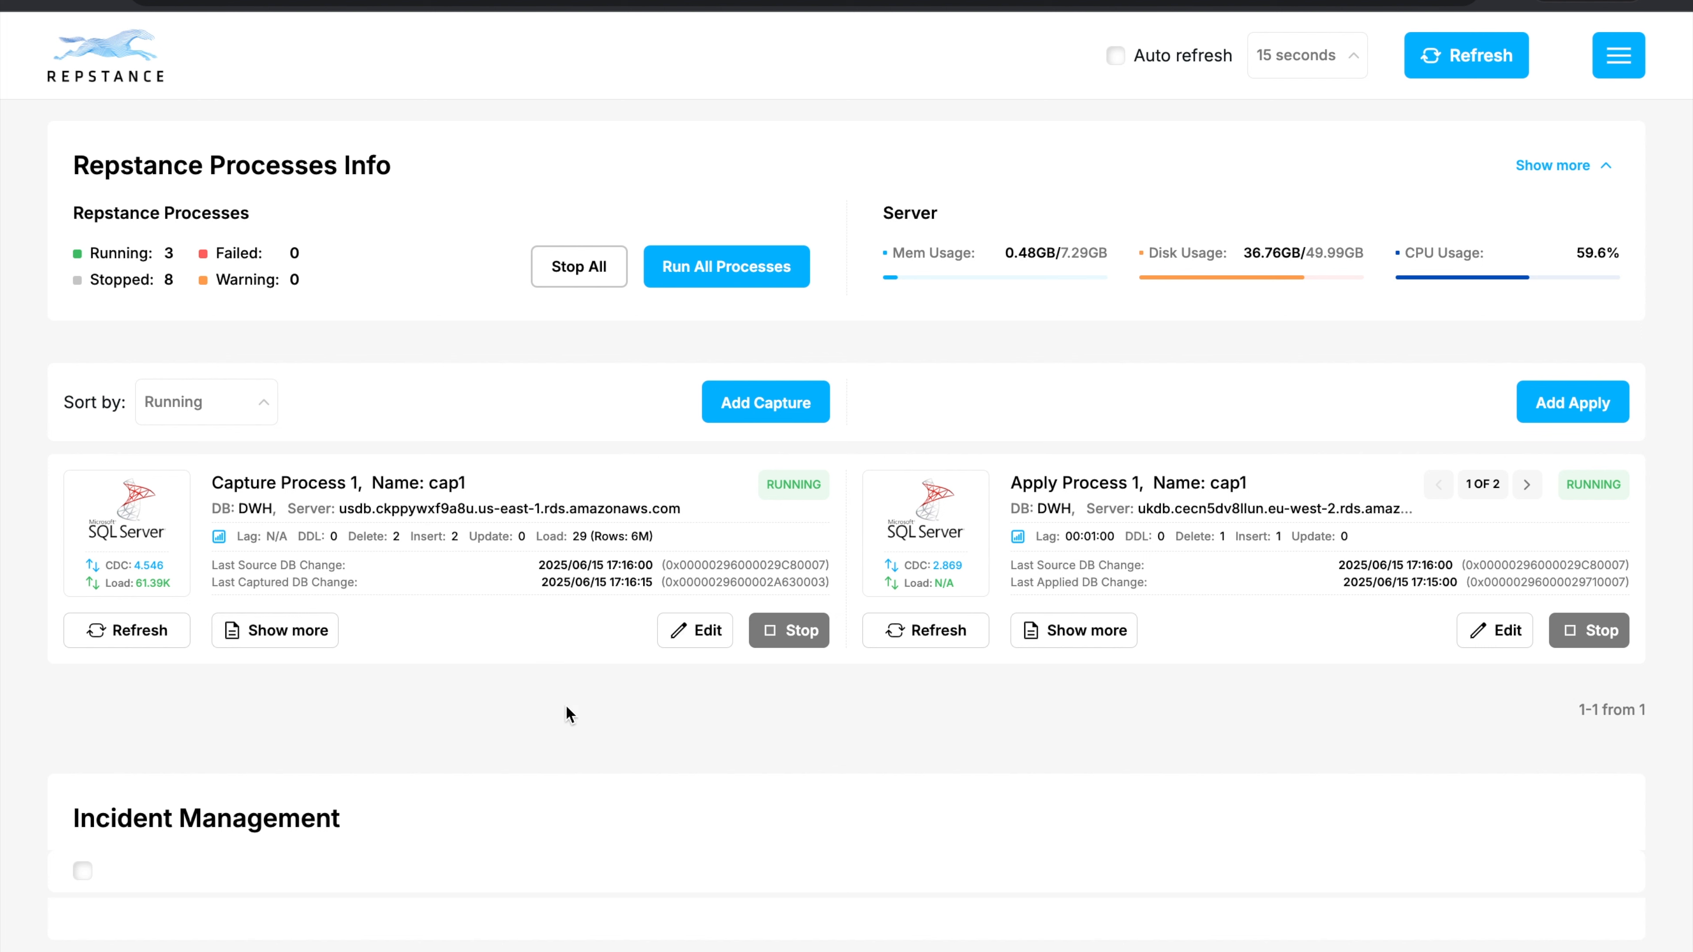
mouse_move(1590, 483)
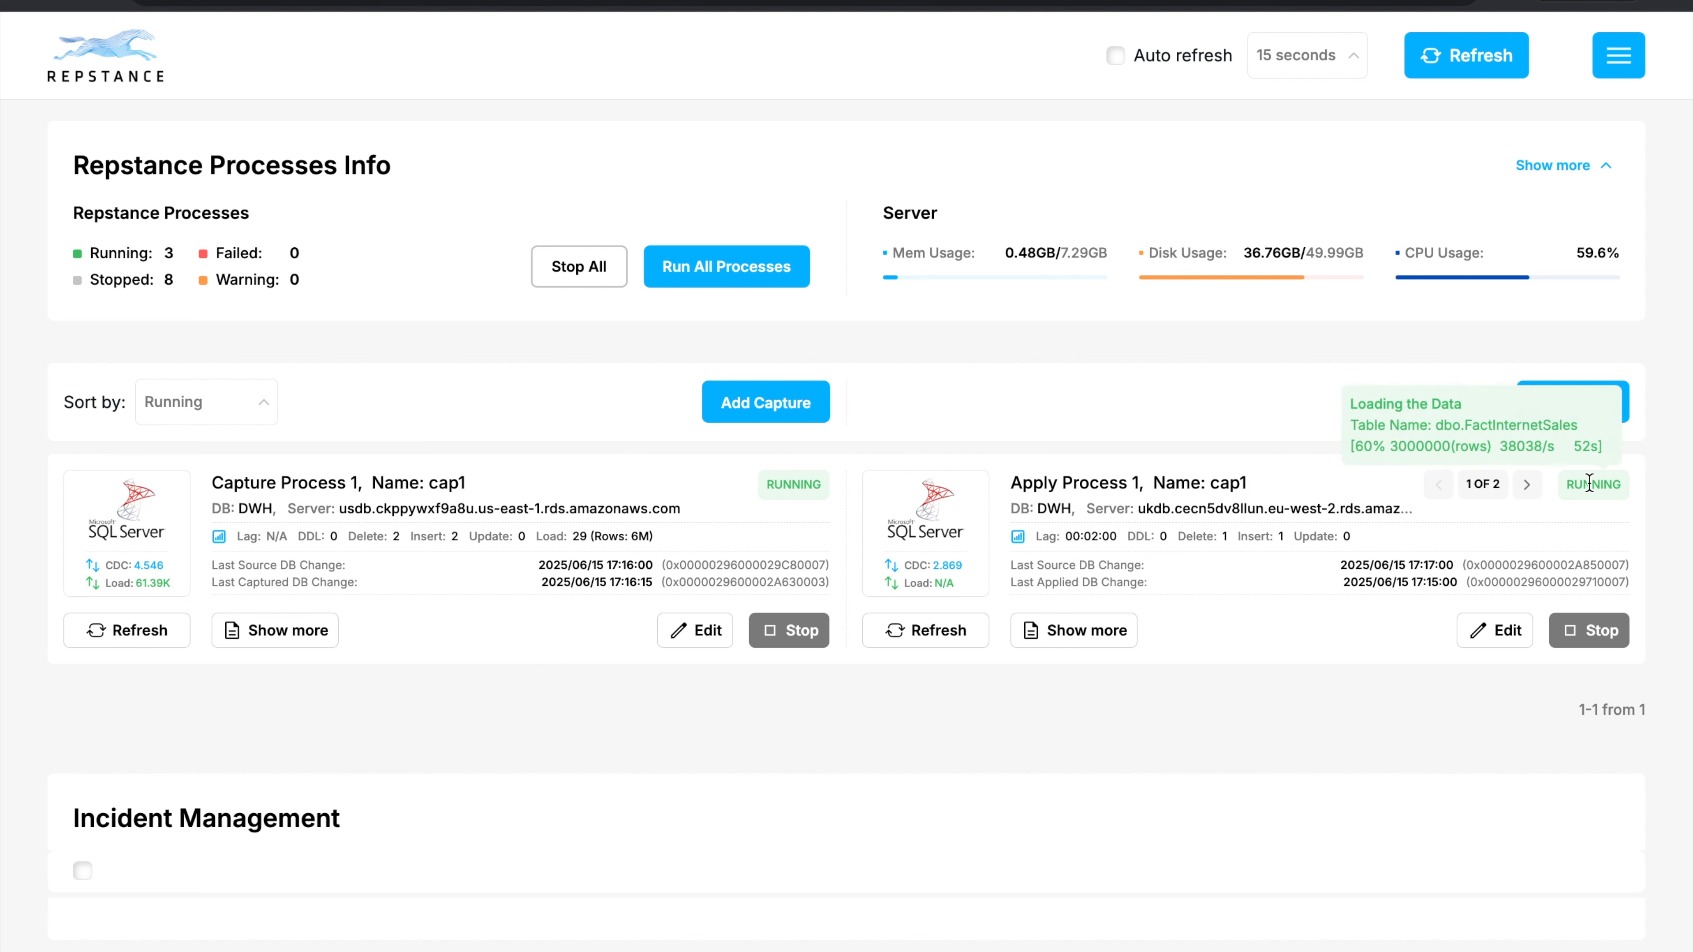
left_click(1522, 494)
left_click(953, 632)
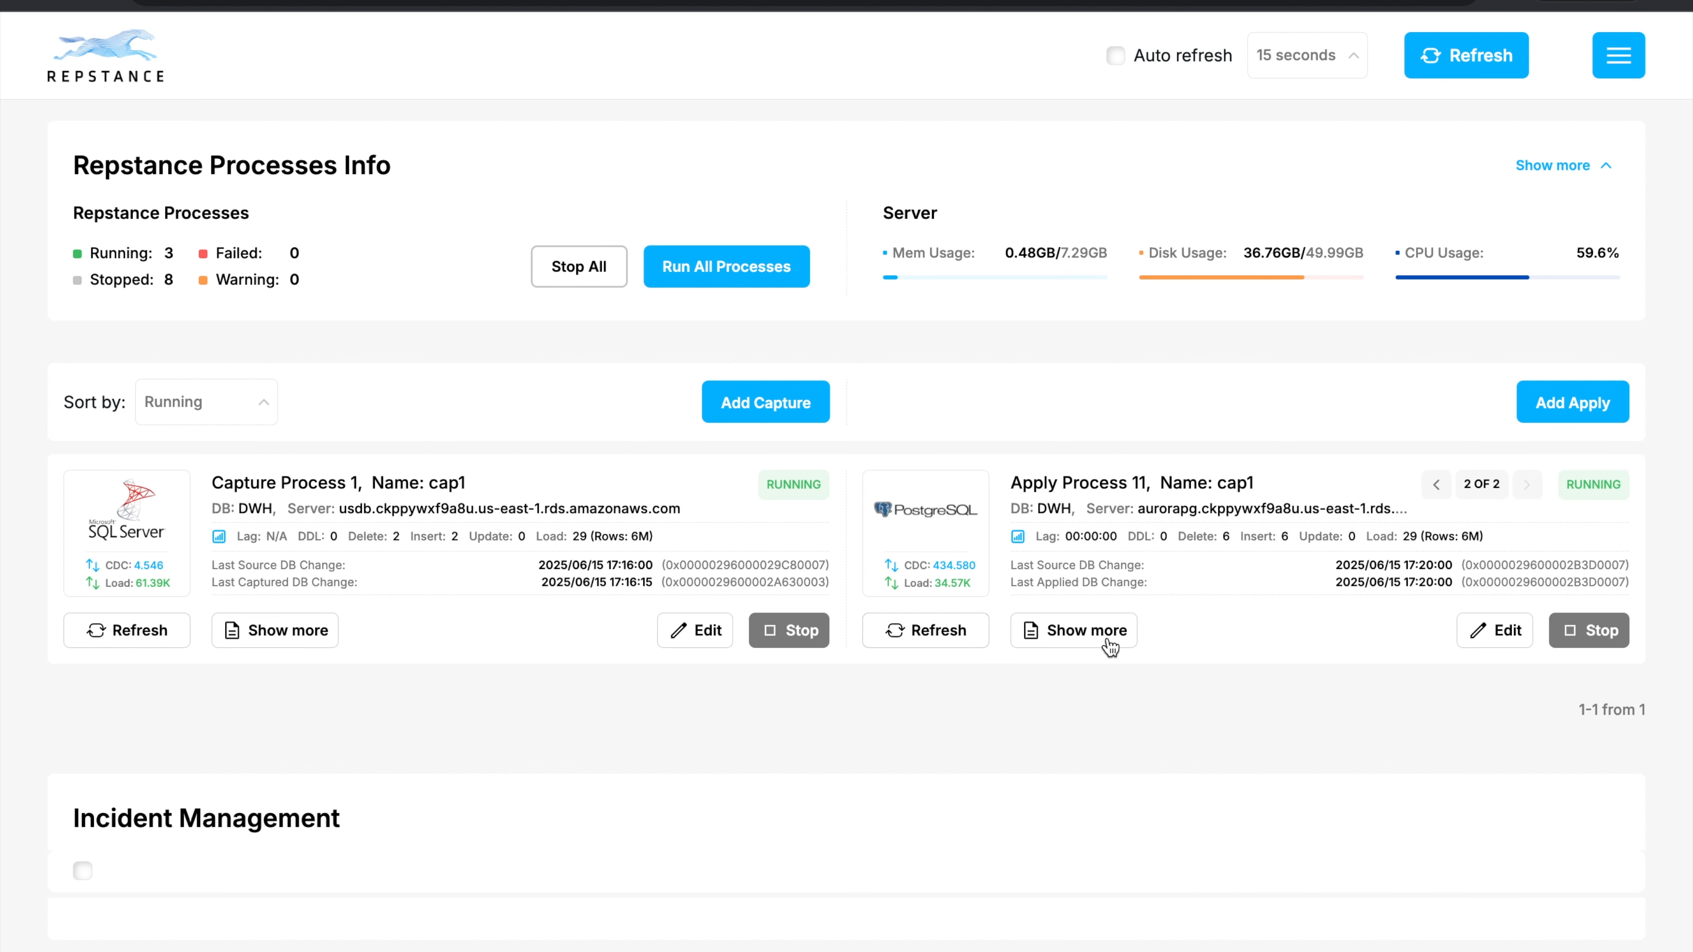
Review the detailed statistics and processed tables of Apply Process 11, and close its details.
left_click(1075, 627)
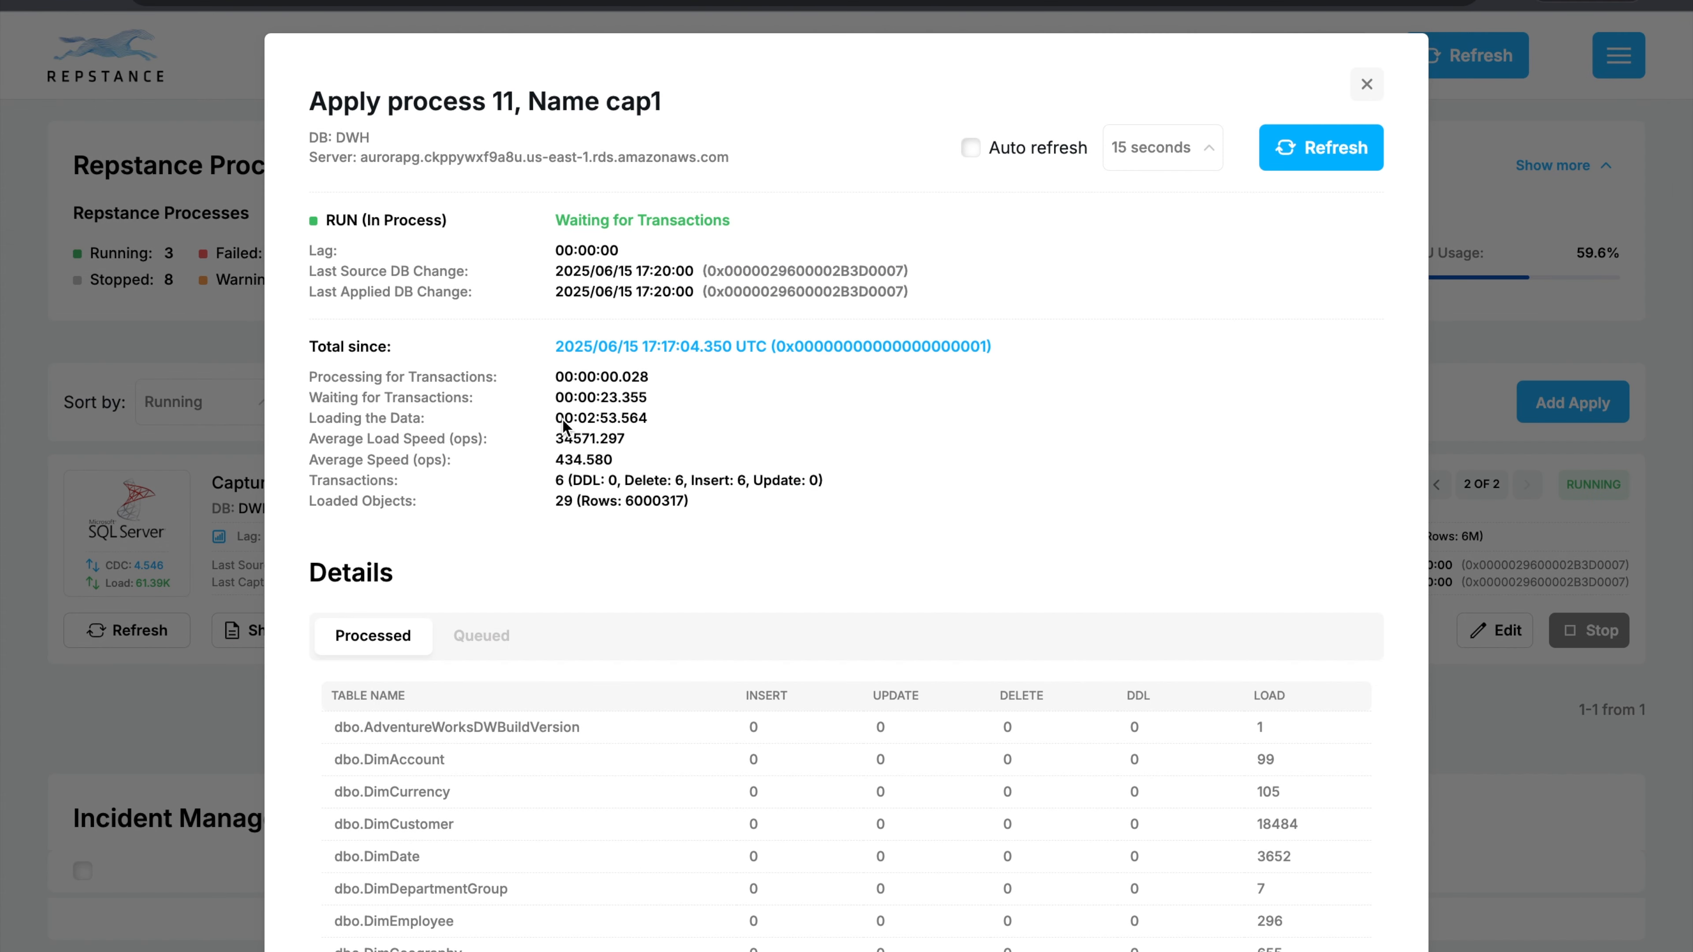
scroll(993, 462, "down", 3)
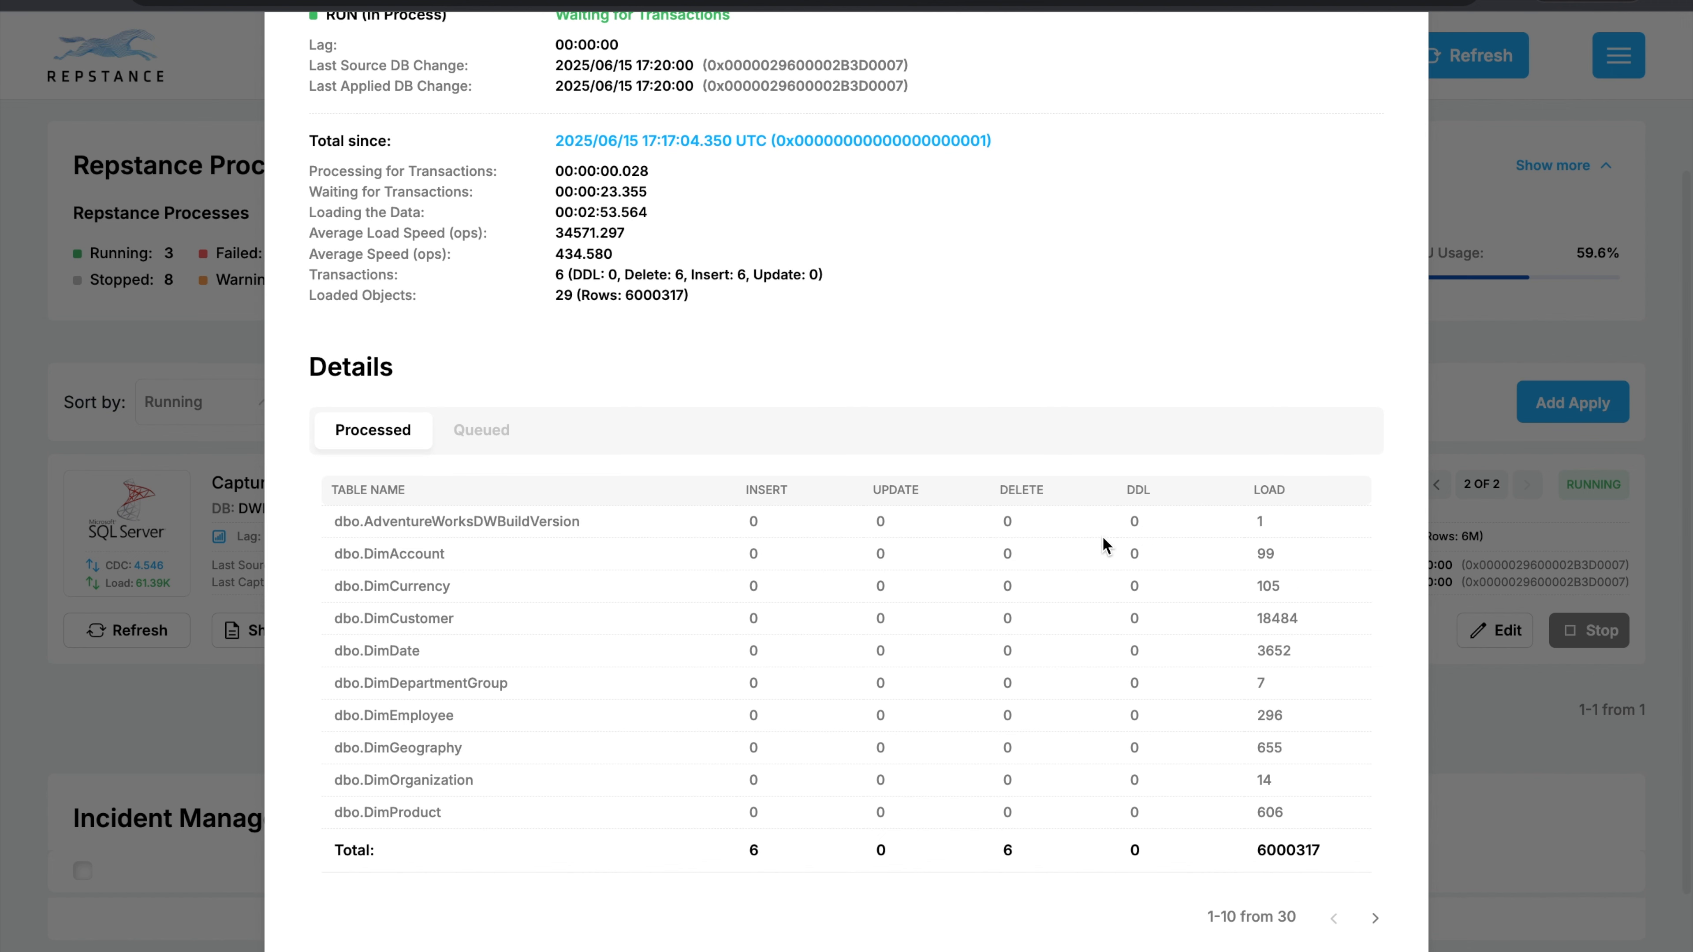
scroll(1102, 536, "up", 5)
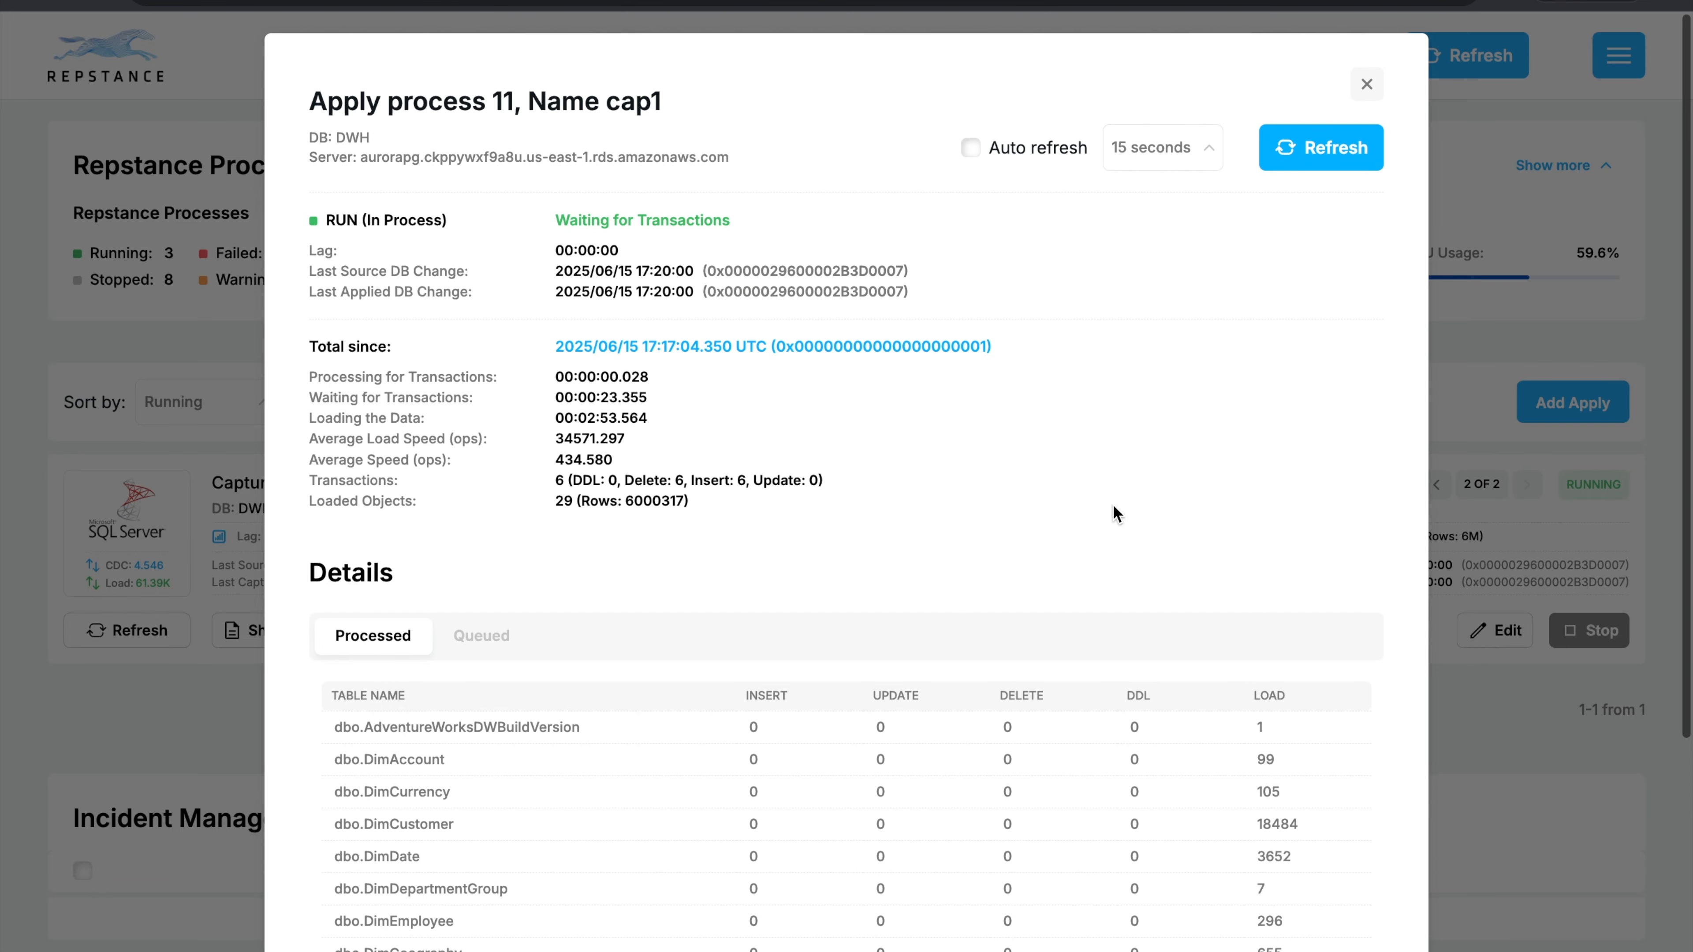
left_click(1366, 83)
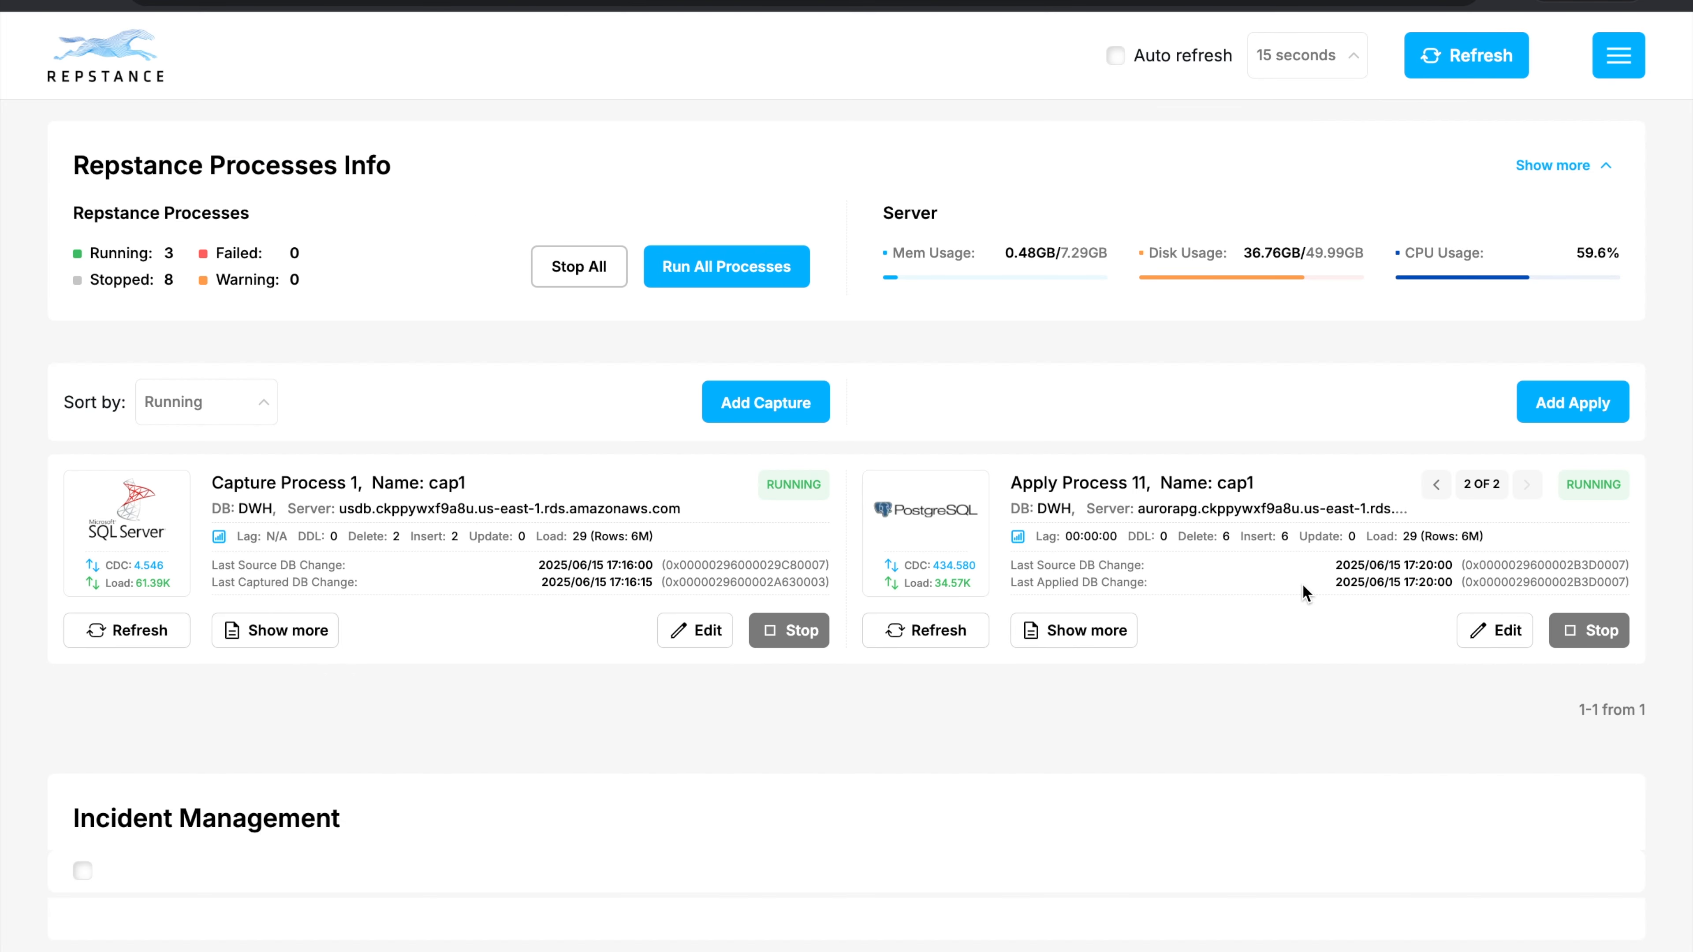
Switch to SQL Server Management Studio, dismiss the server connection dialog and rerun the FactInternetSales row count on the ukdb target.
key("ctrl+Right")
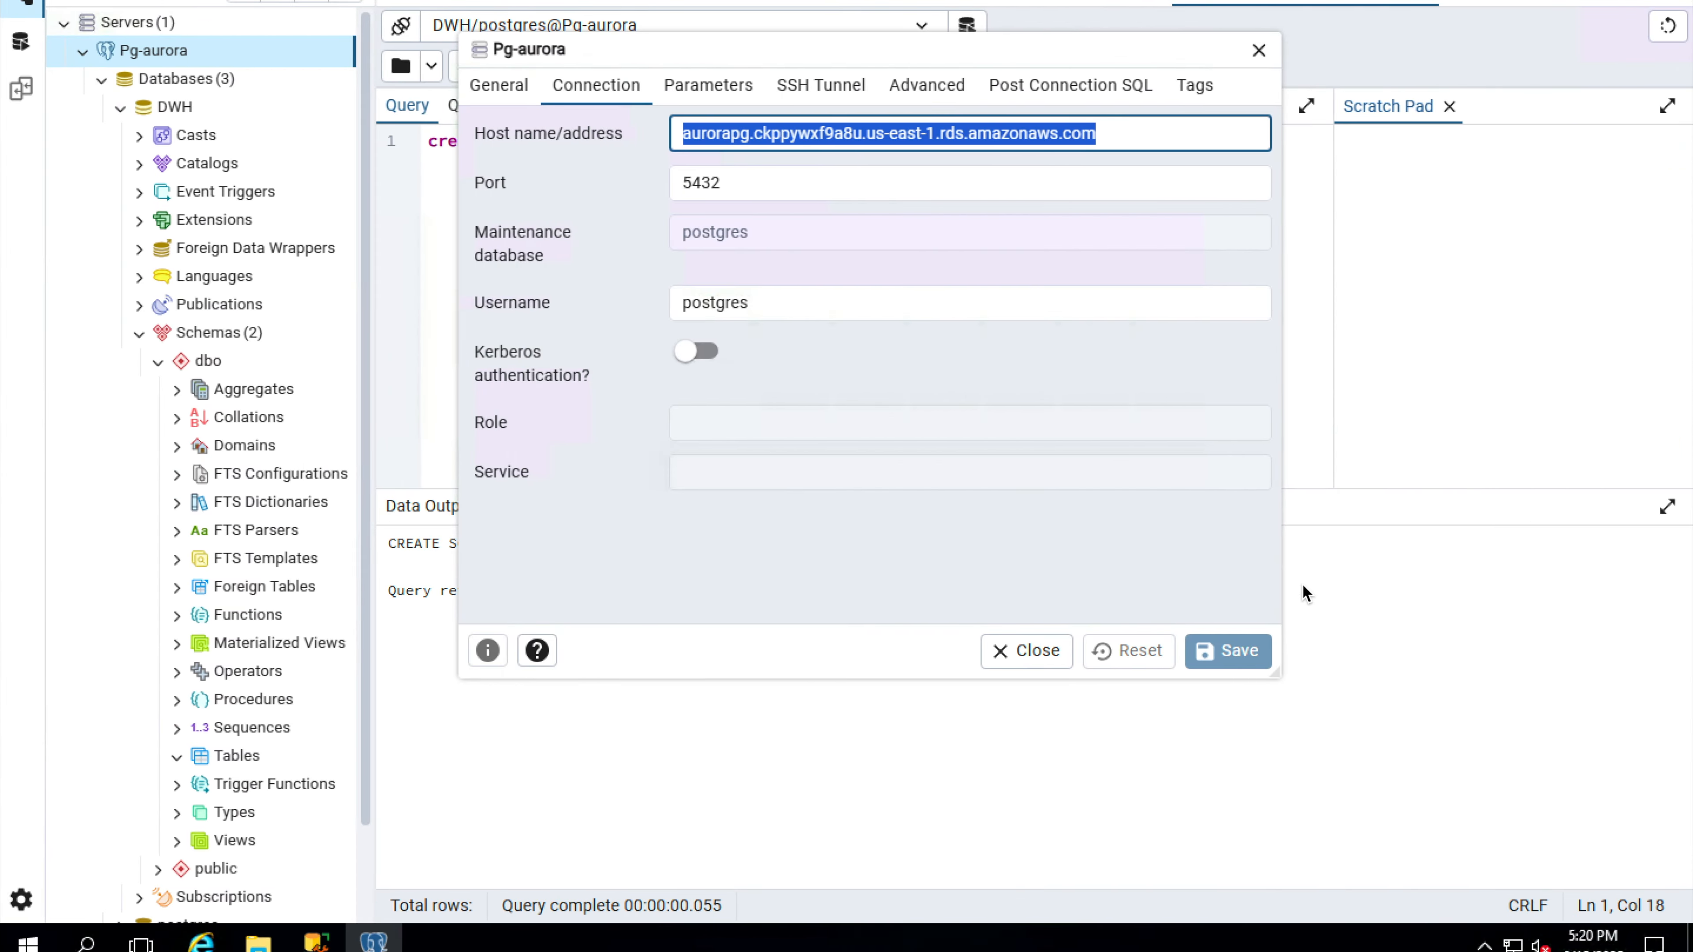
left_click(316, 941)
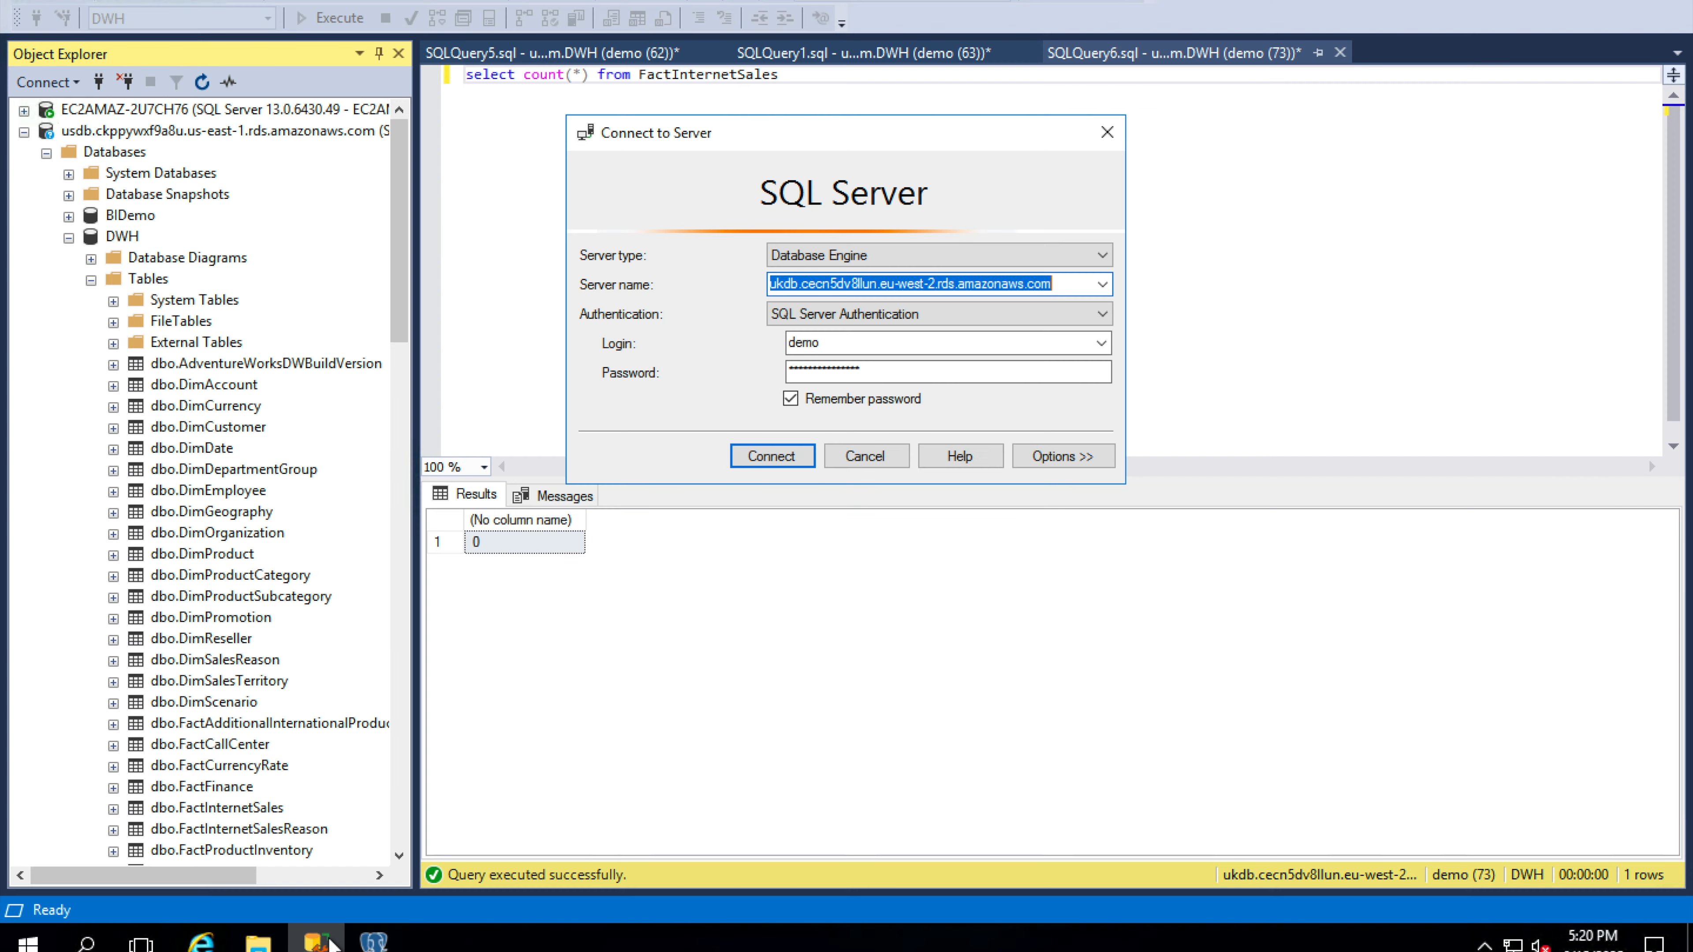
left_click(891, 456)
left_click(695, 200)
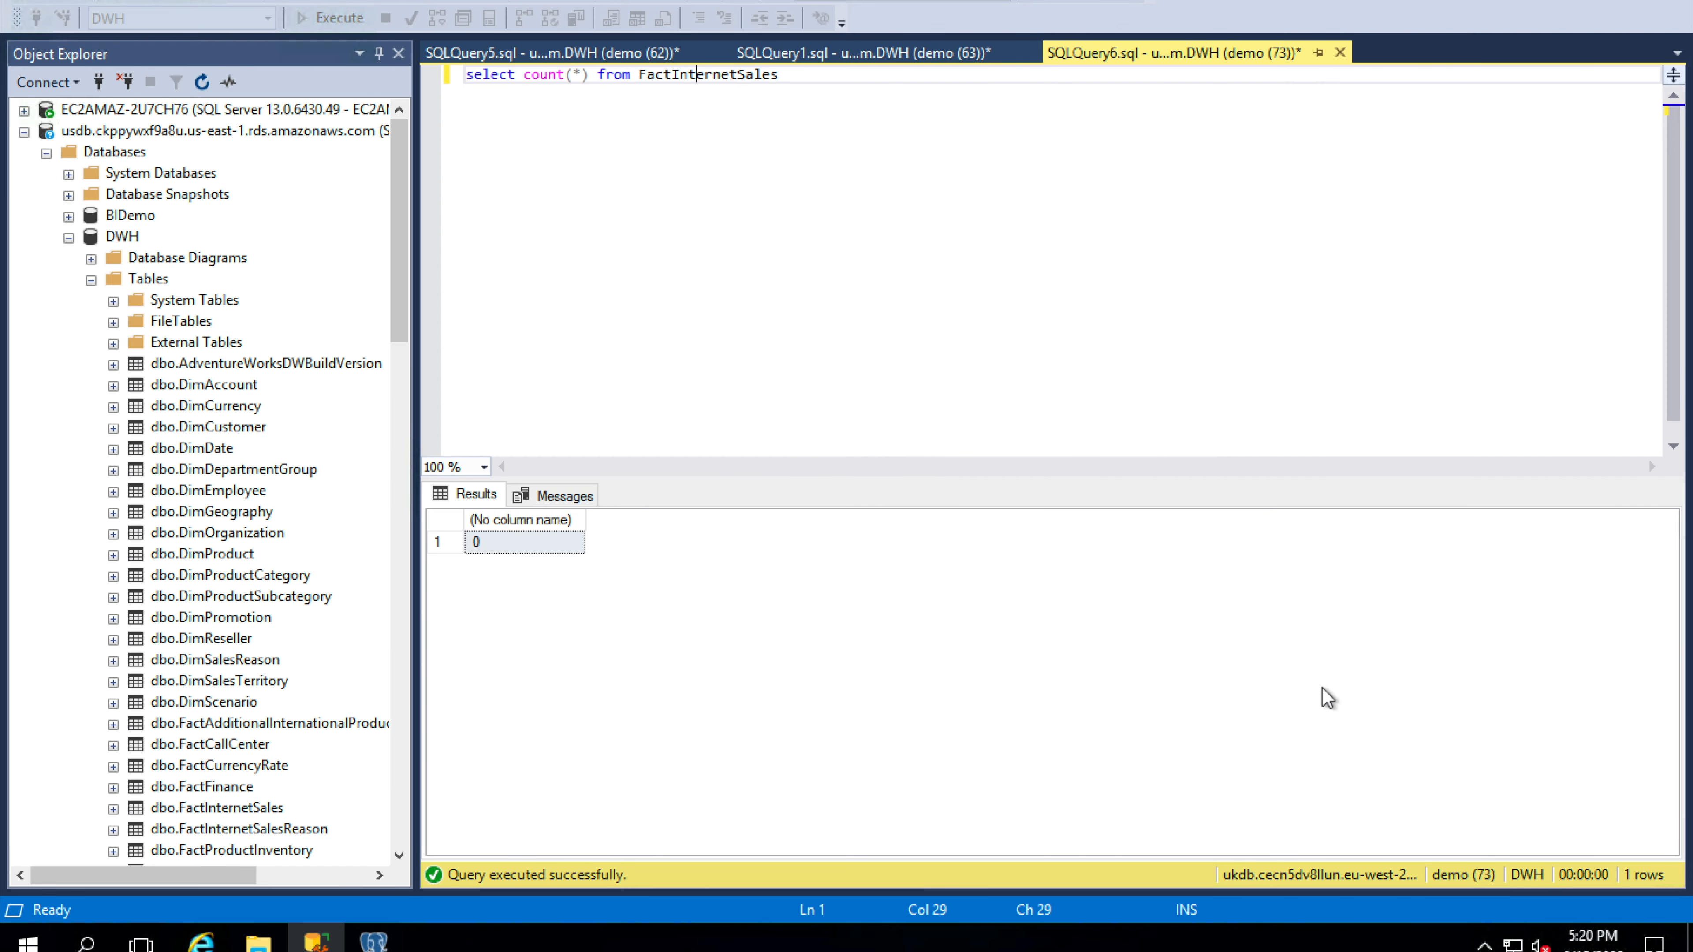
left_click(336, 18)
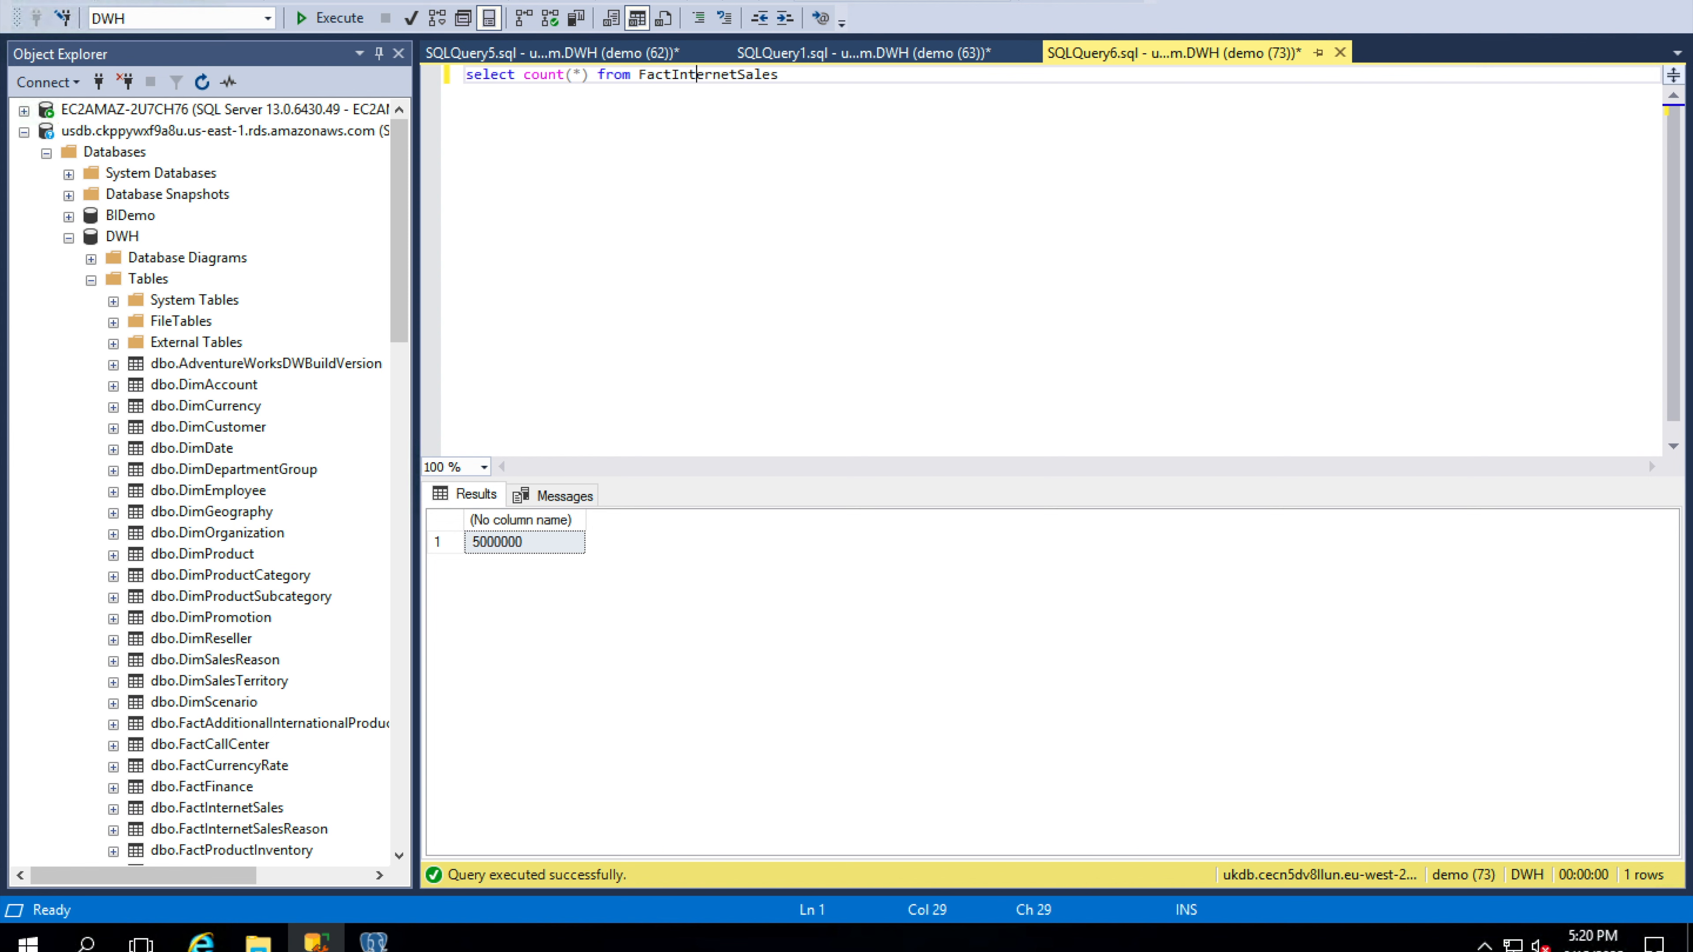
Switch to pgAdmin, close the Pg-aurora server properties, refresh the DWH schemas and look through the tables in the dbo schema.
left_click(373, 940)
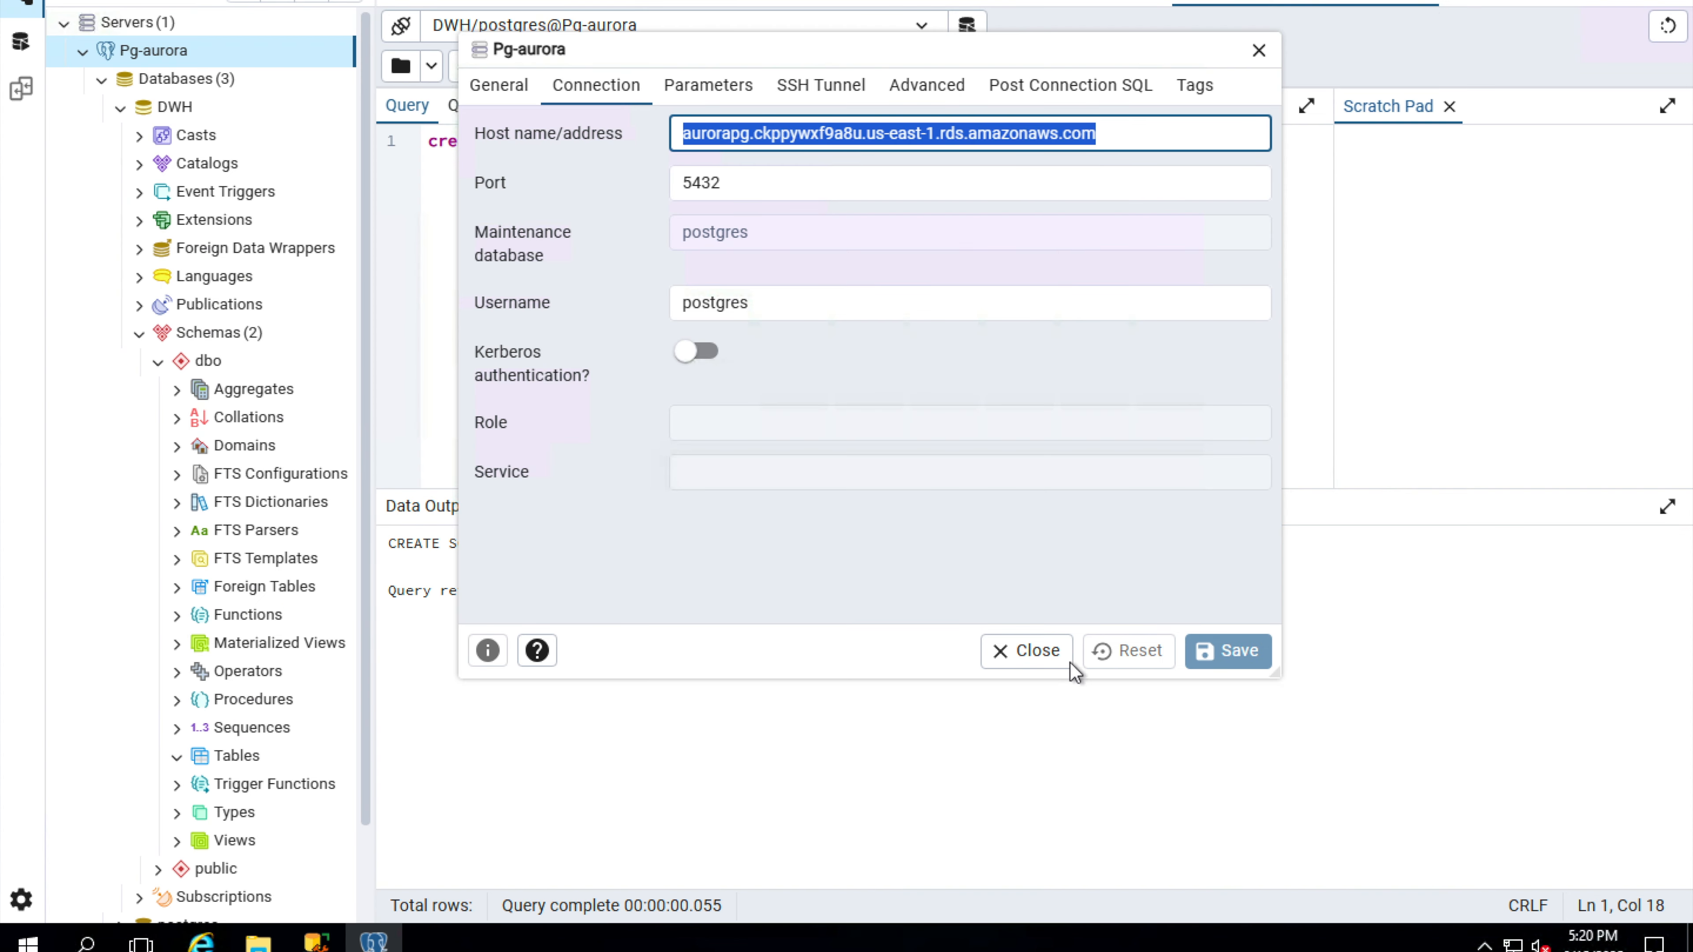
left_click(1043, 661)
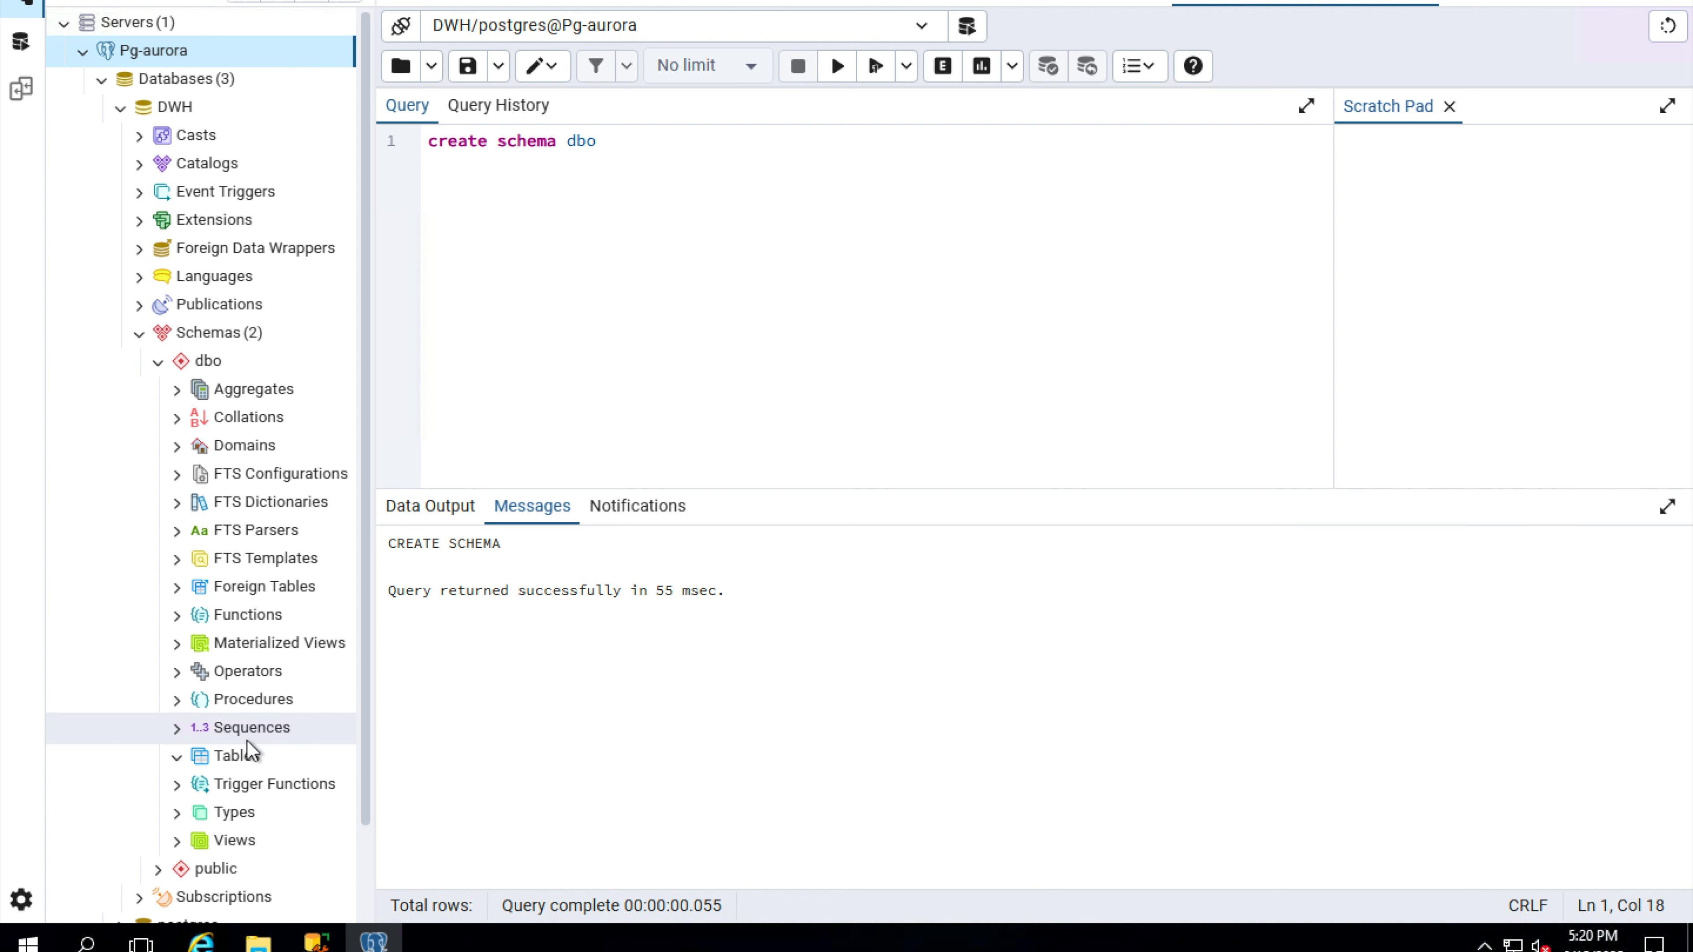
left_click(238, 755)
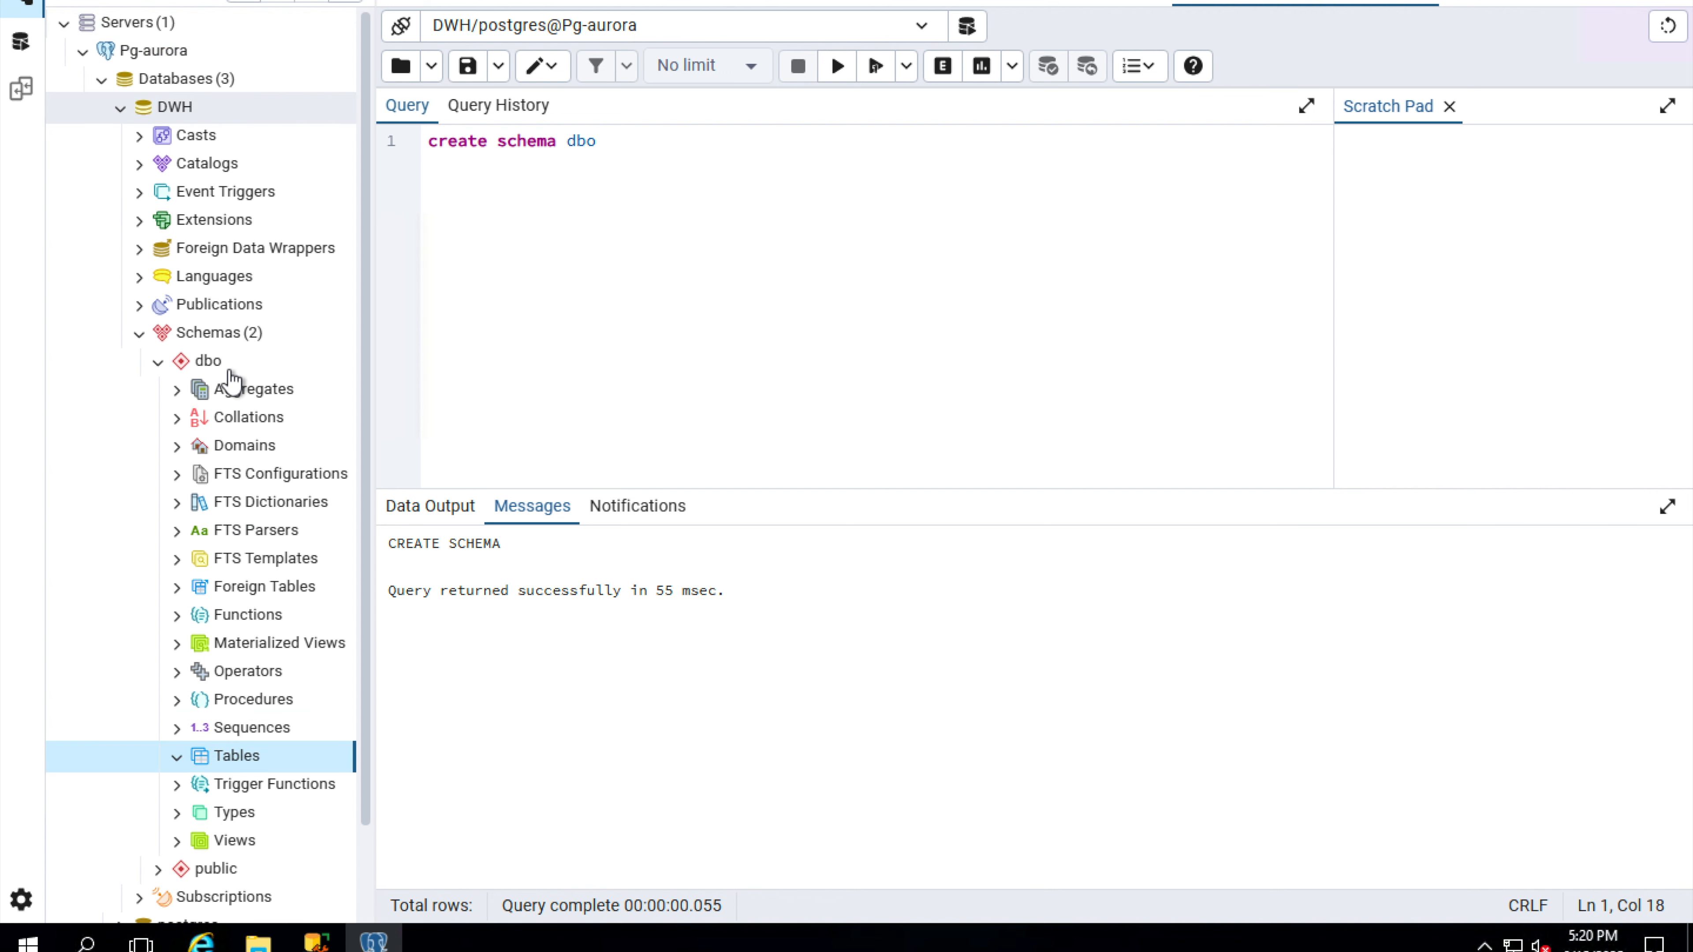
left_click(226, 336)
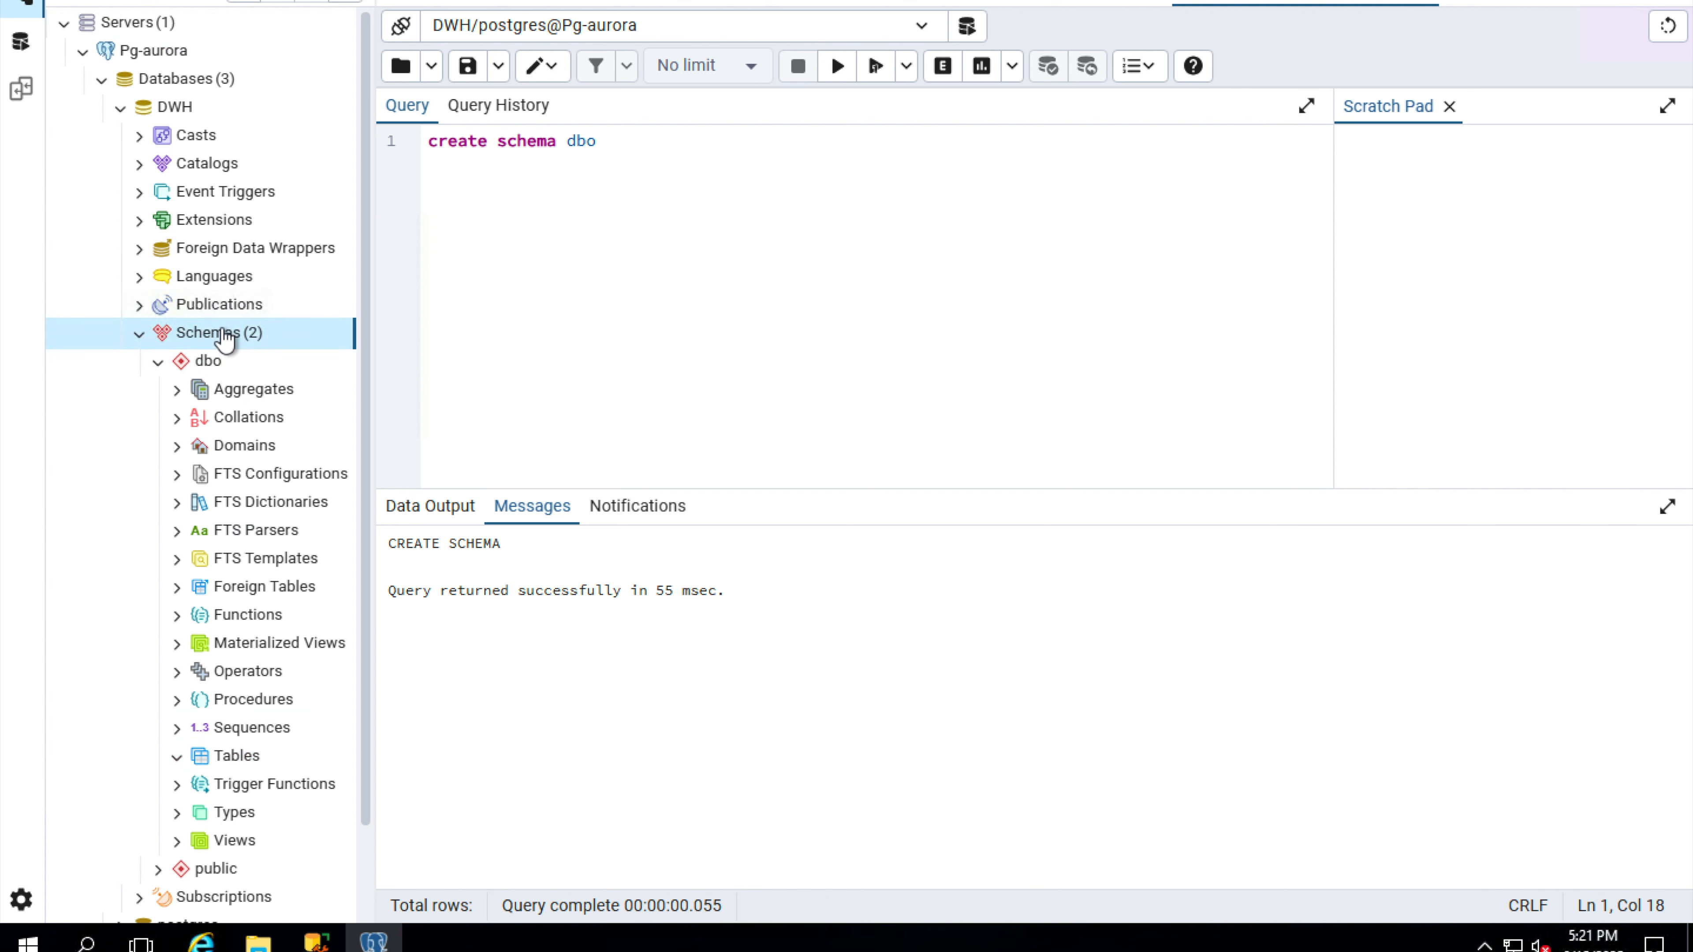
right_click(226, 337)
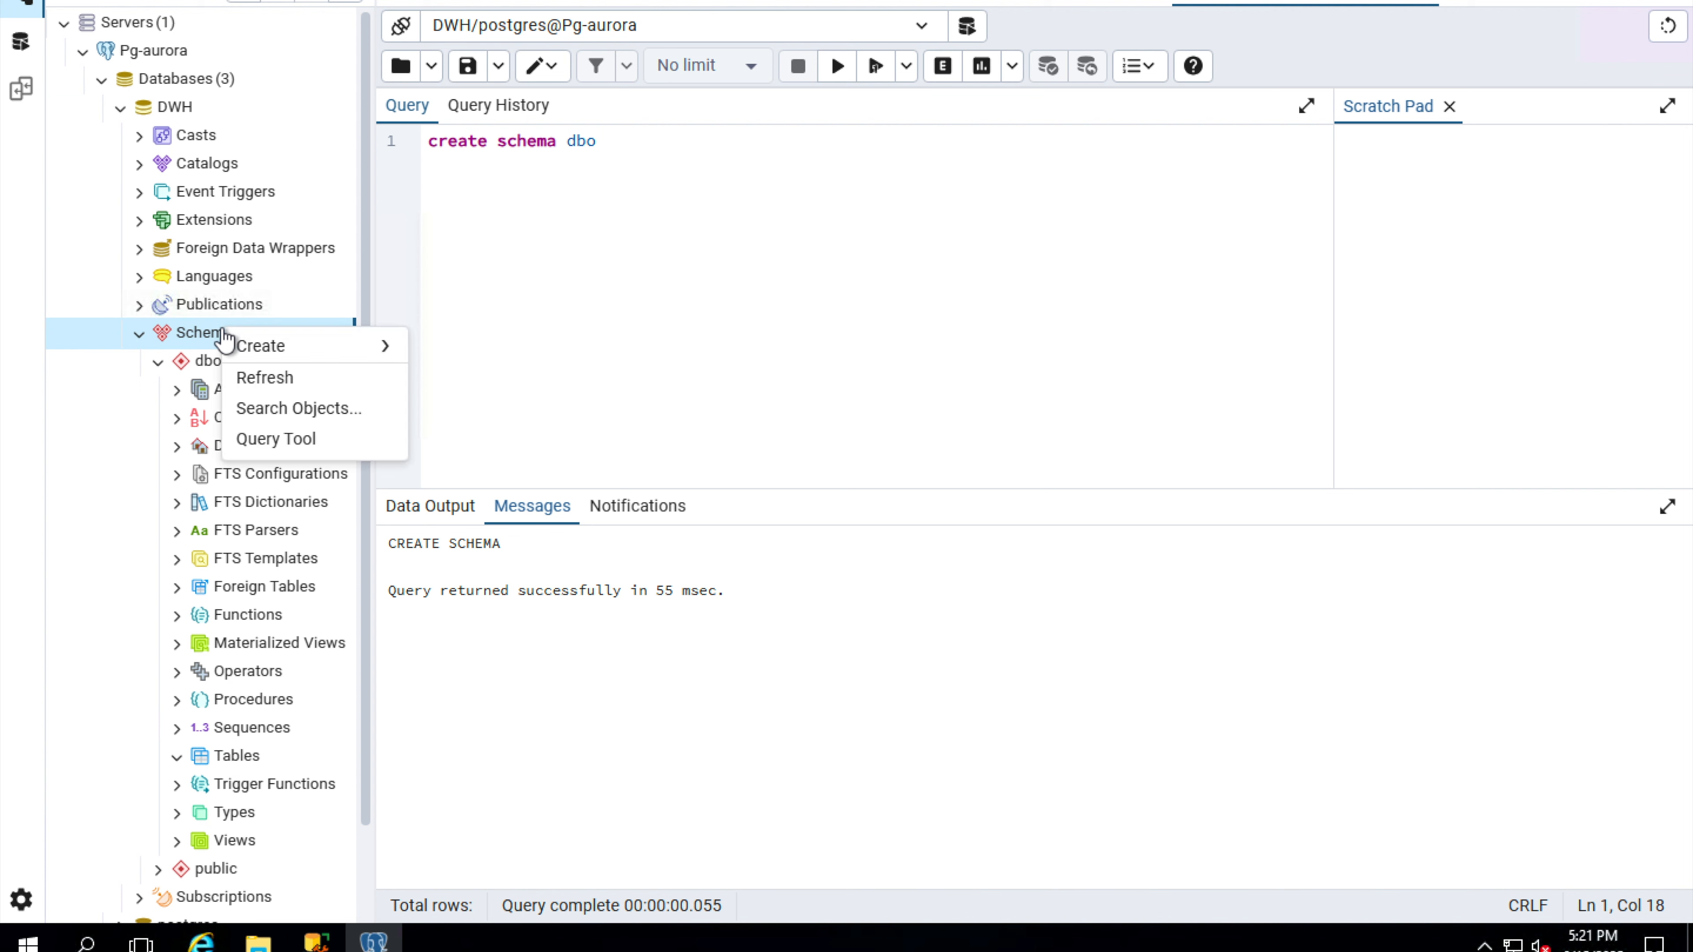
left_click(292, 378)
scroll(273, 600, "down", 5)
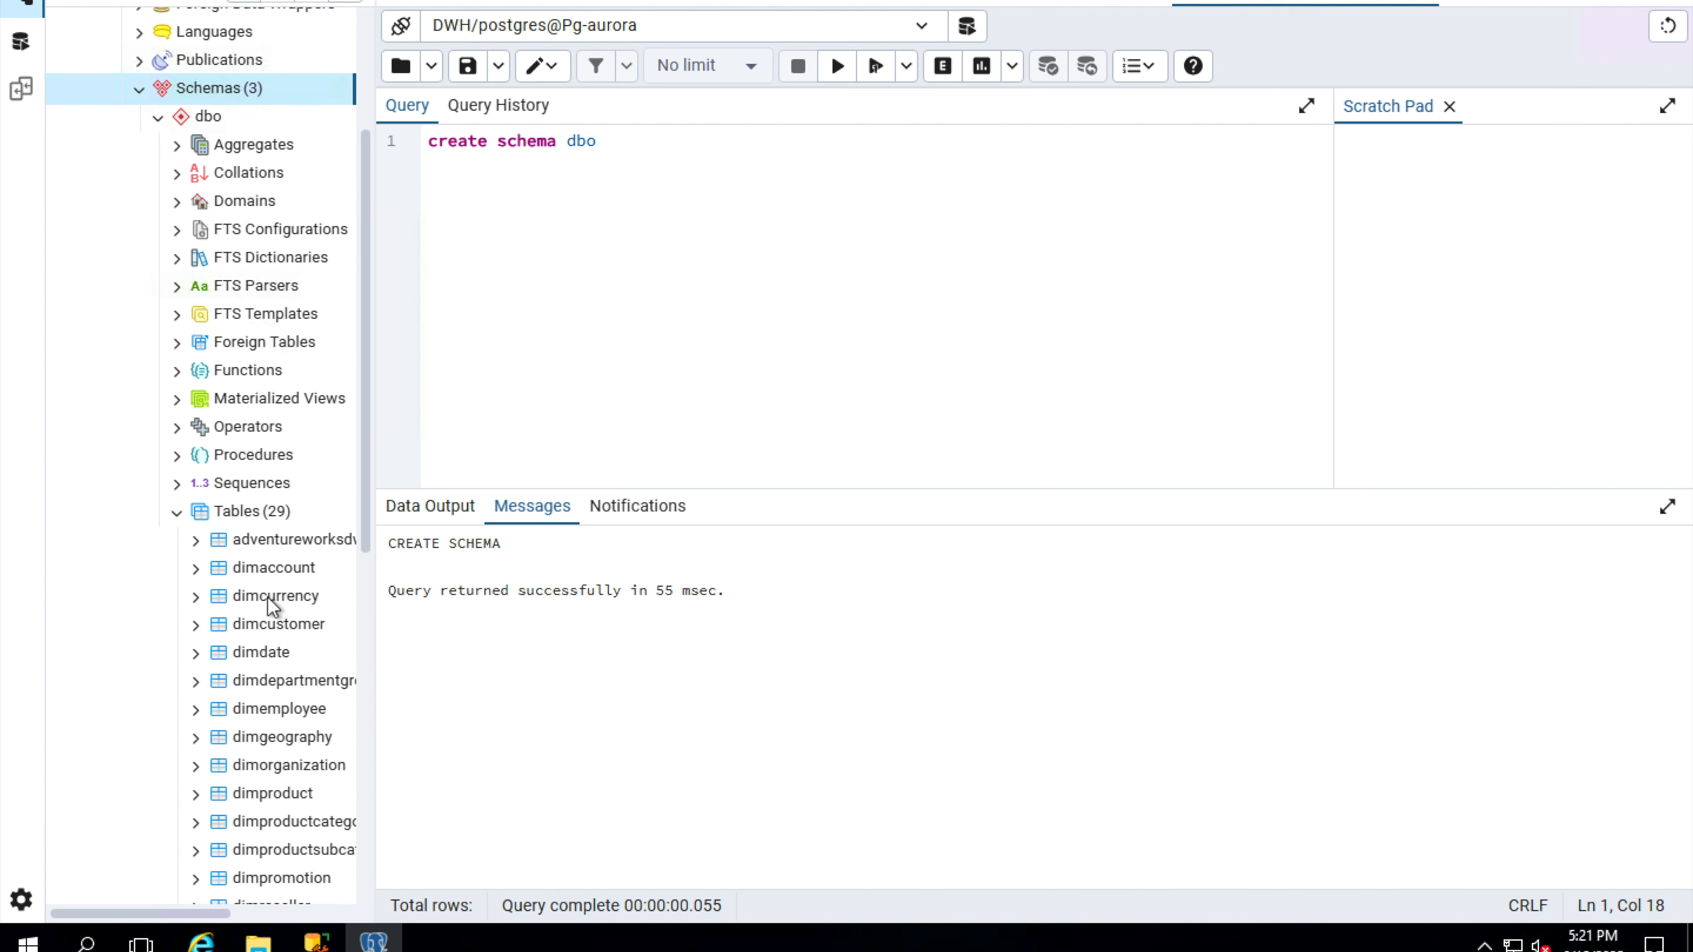
scroll(287, 723, "down", 4)
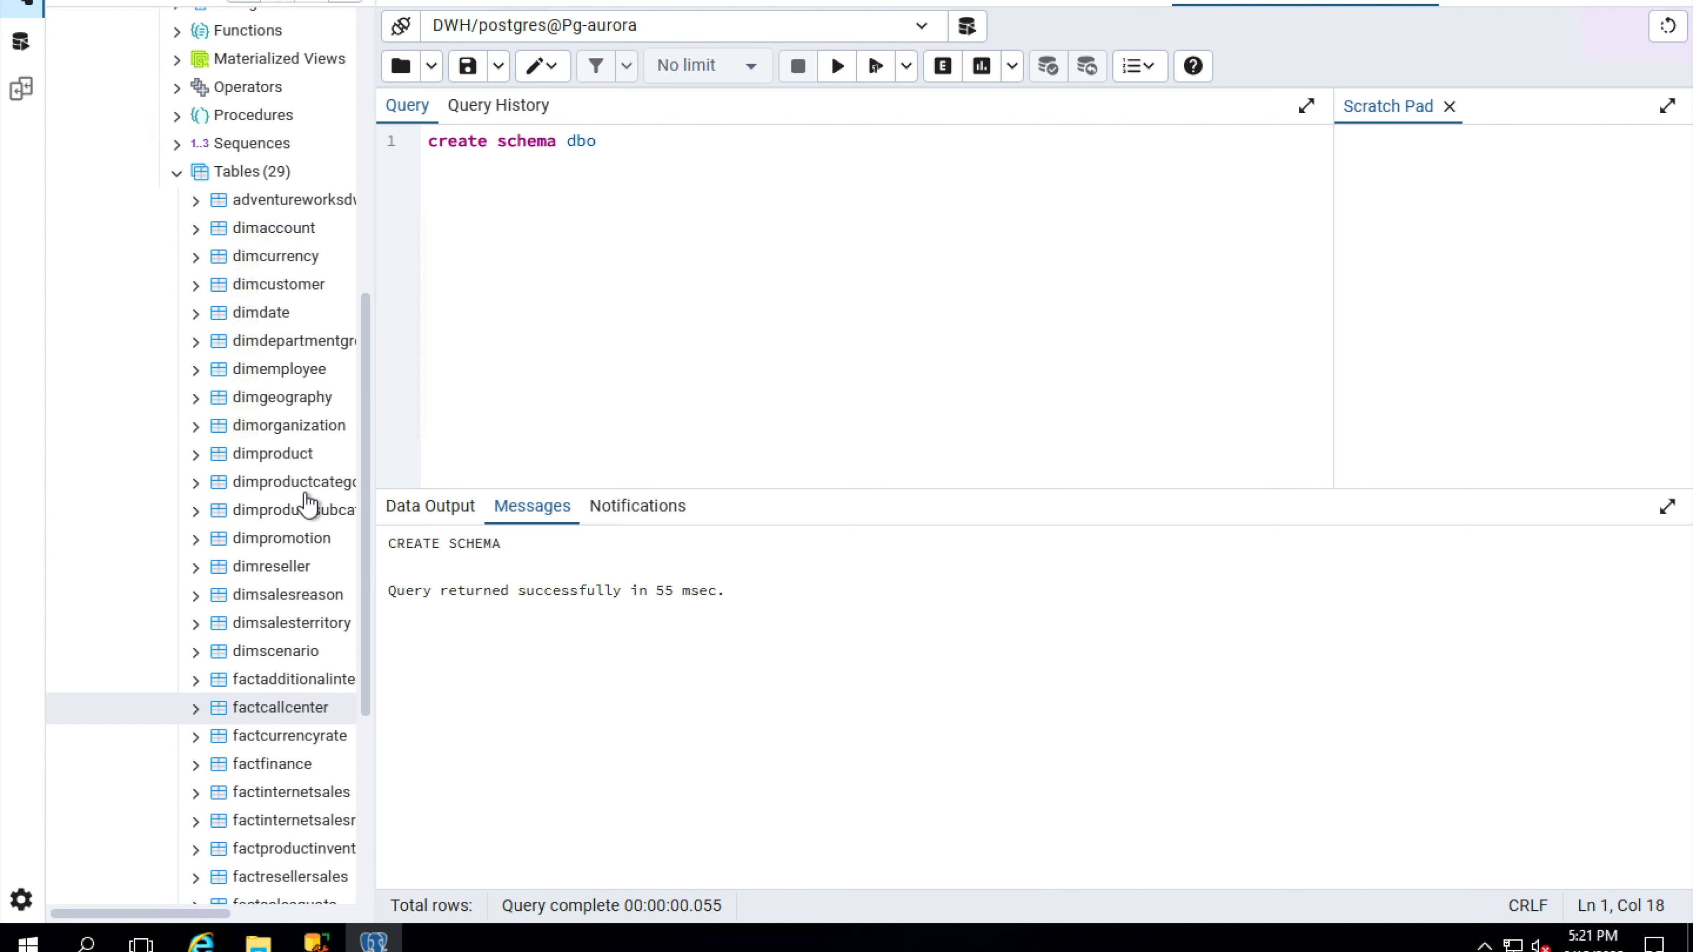
Replace the query with "select count(*) from dbo.FactinternetSales" and run it on the Aurora DWH database.
key("ctrl+a")
type("select count(*) from dbo.FactinternetSales")
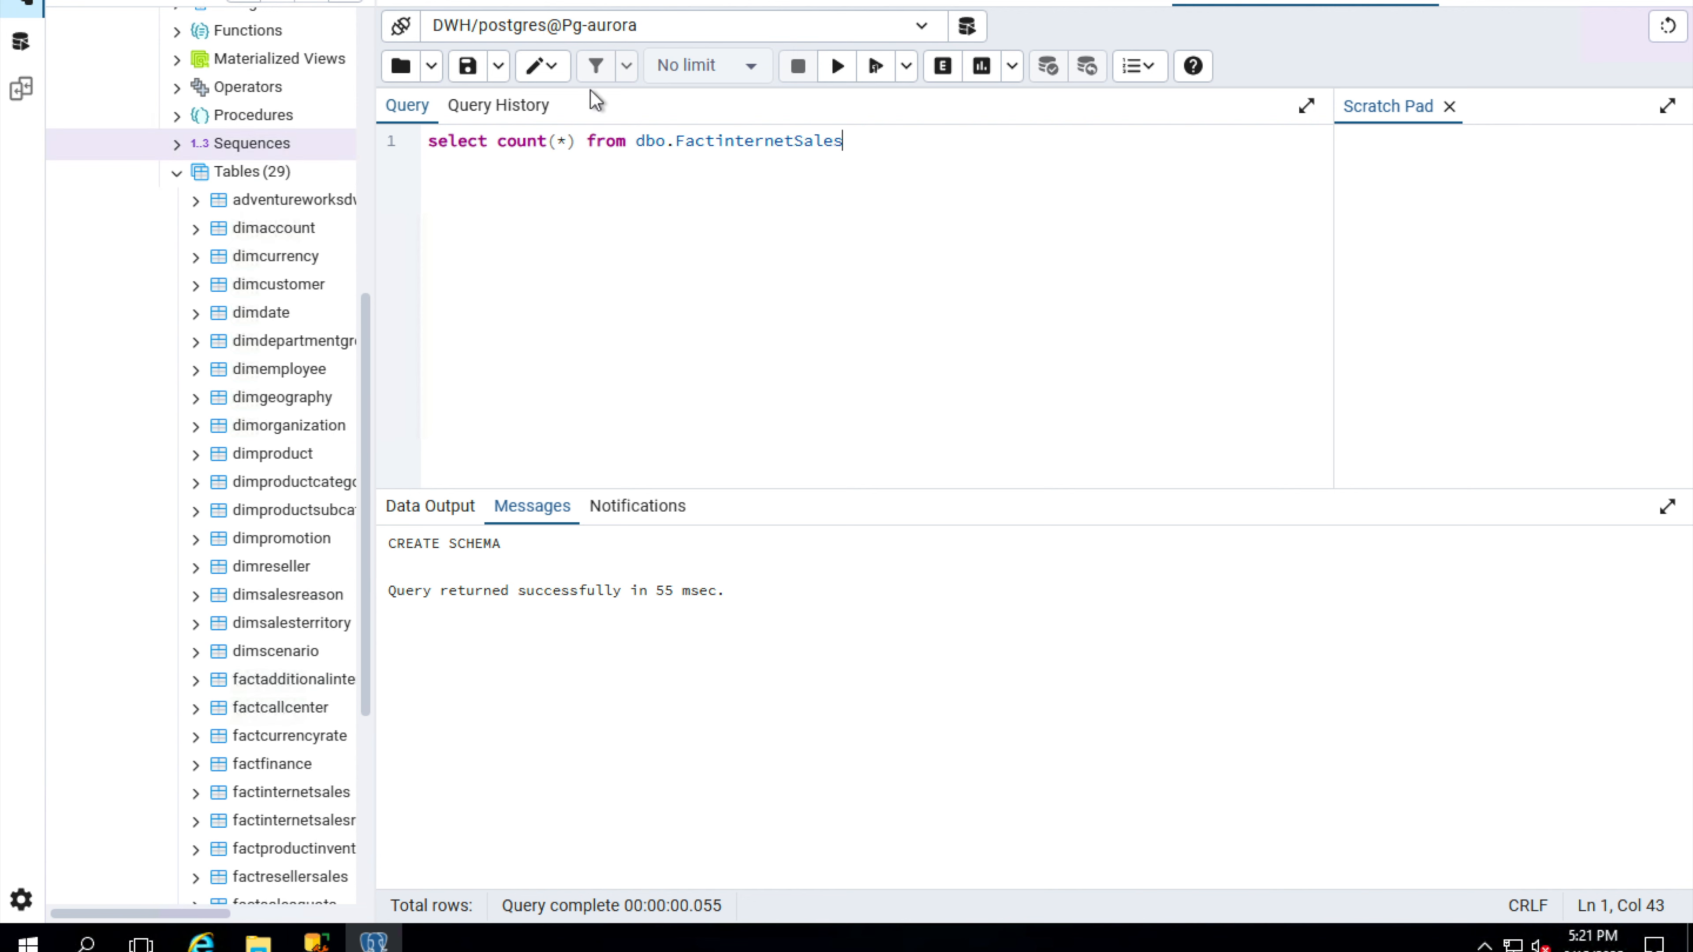
left_click(837, 67)
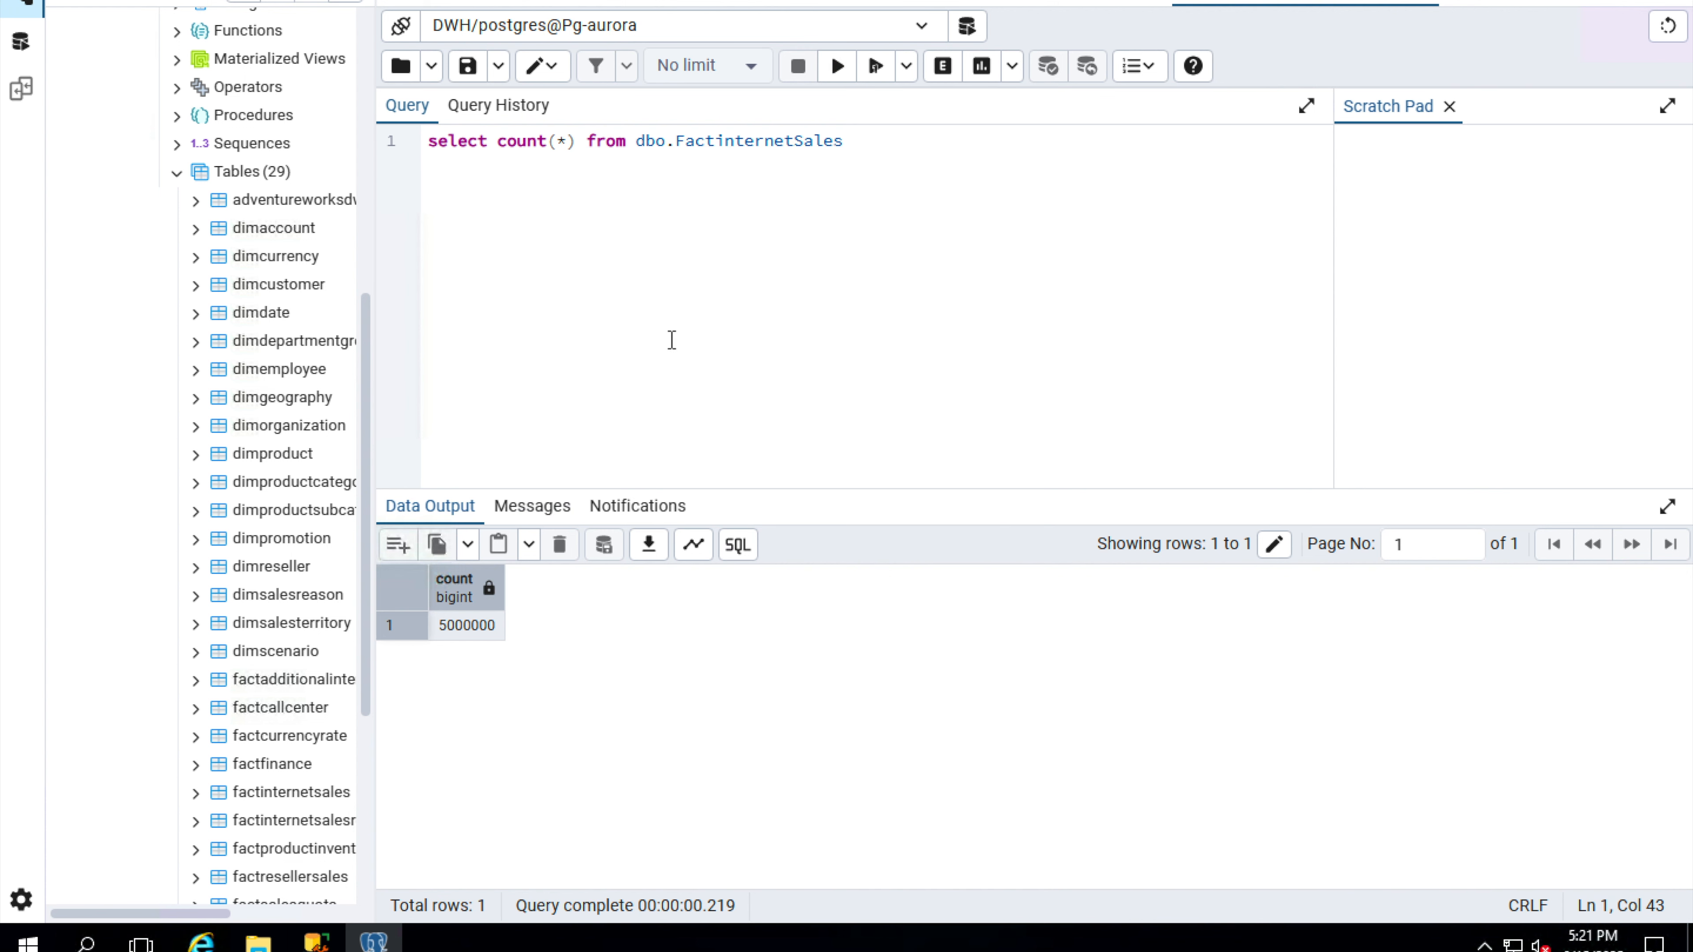
Switch to SQL Server Management Studio and run the query inserting the top 100000 rows into dbo.FactInternetSales on the usdb source.
left_click(316, 940)
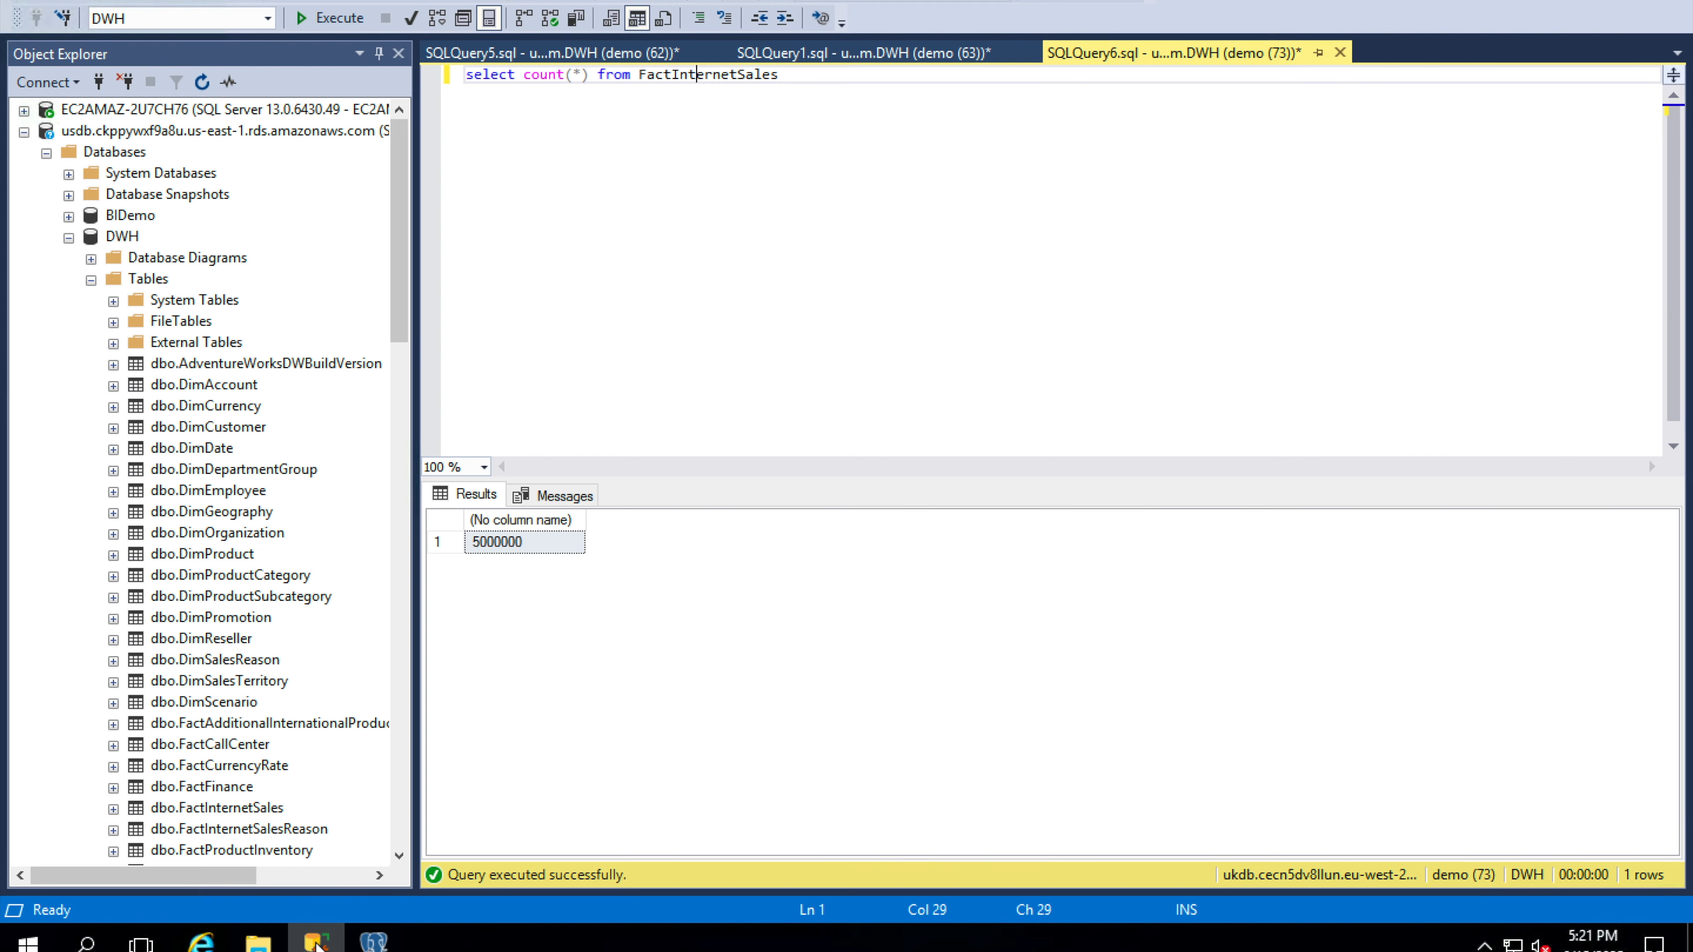
left_click(552, 57)
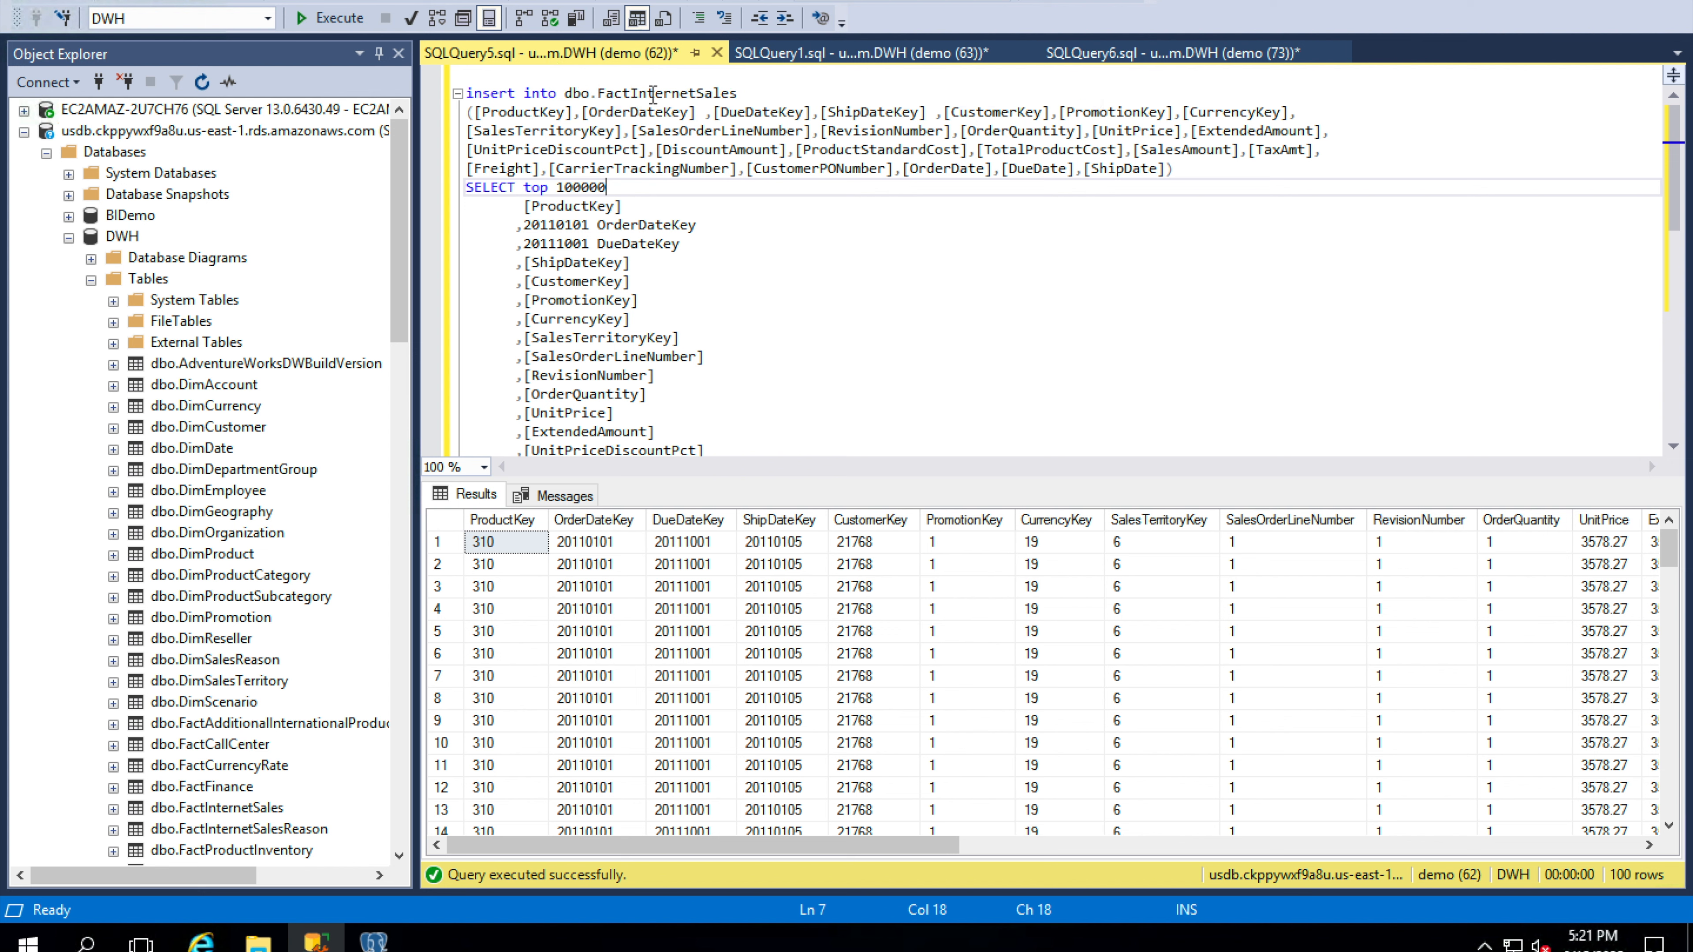
left_click(639, 93)
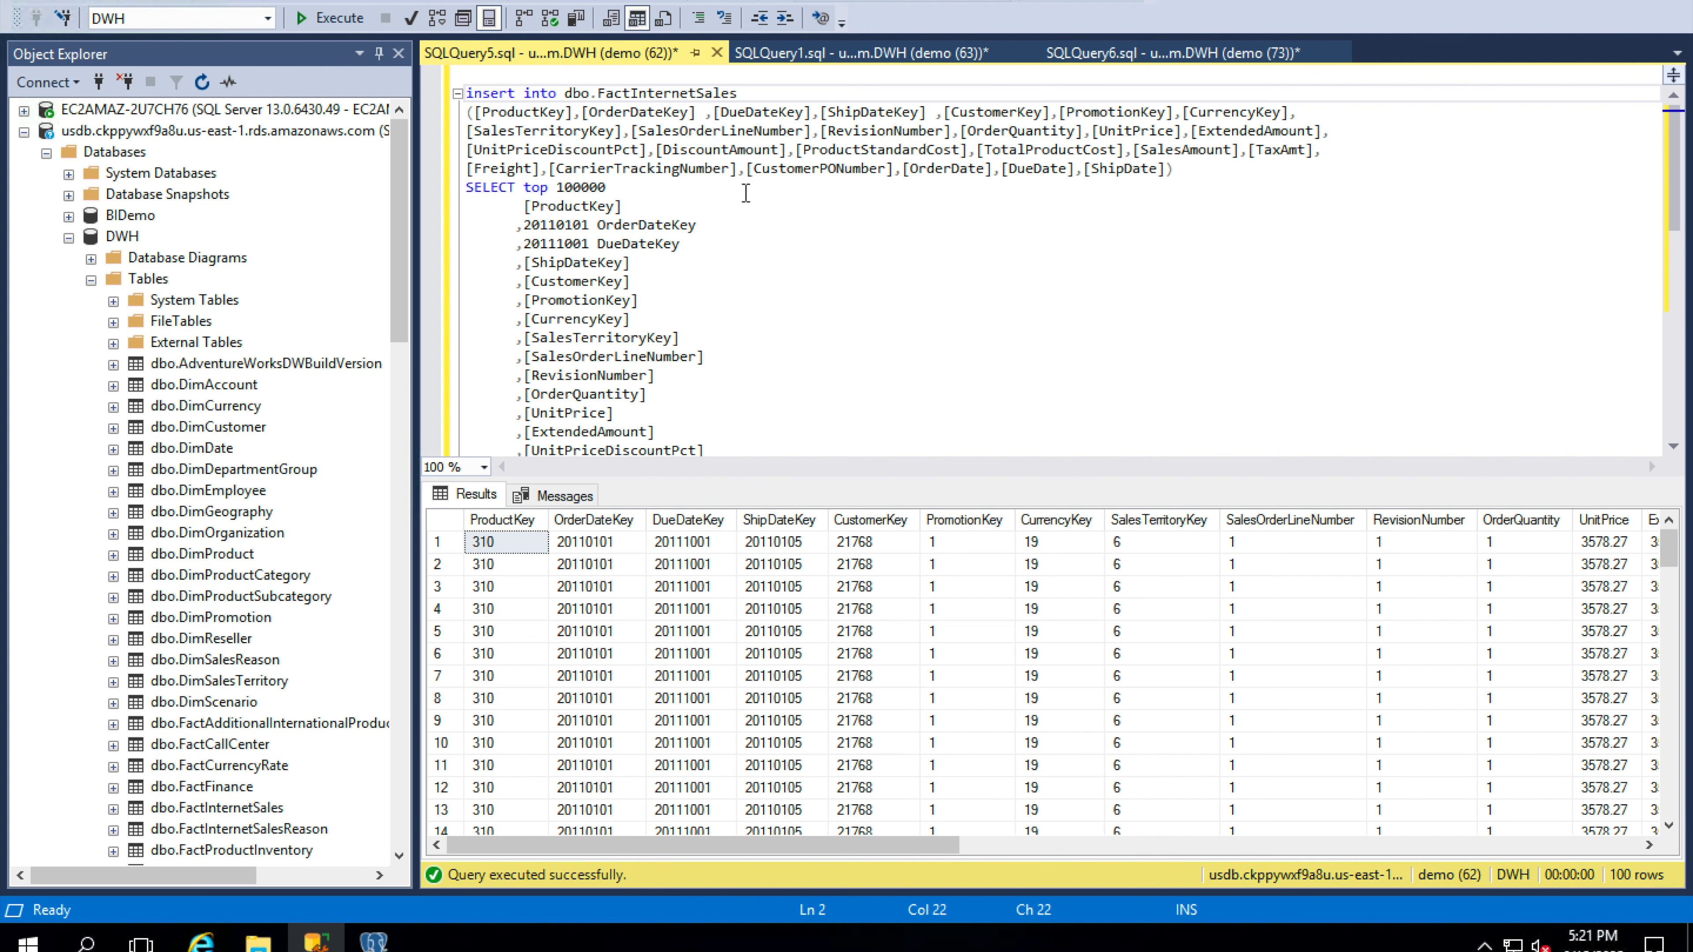
left_click(323, 20)
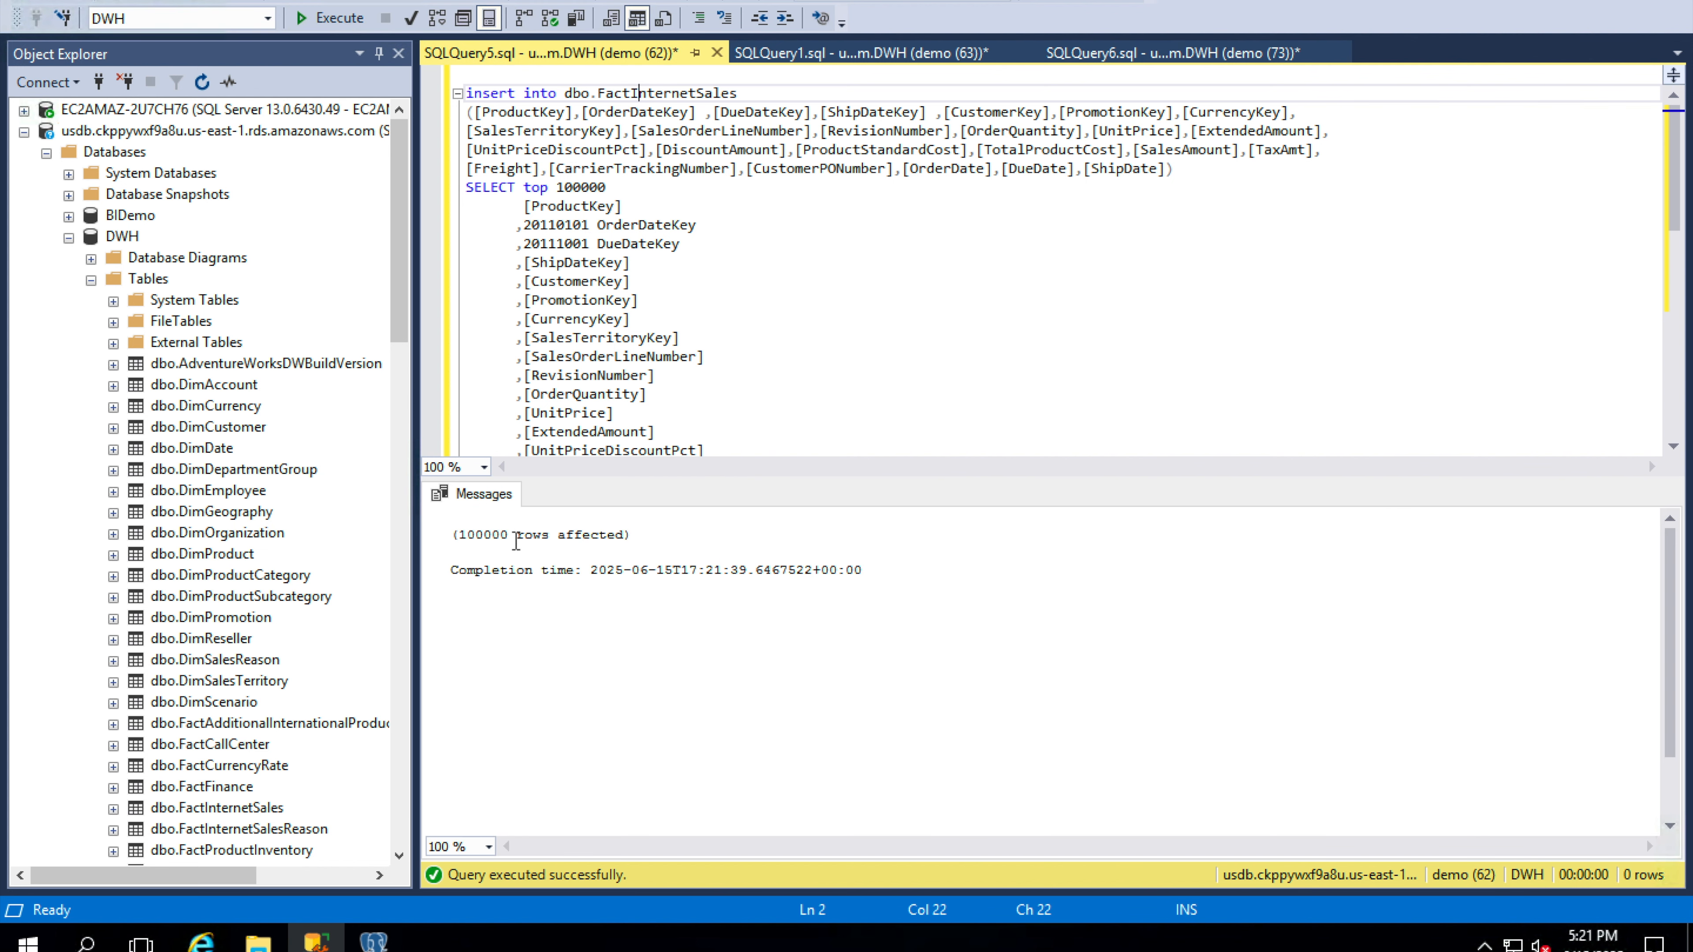
Switch to Repstance and refresh the status of Capture Process 1 and Apply Process 11.
key("ctrl+Left")
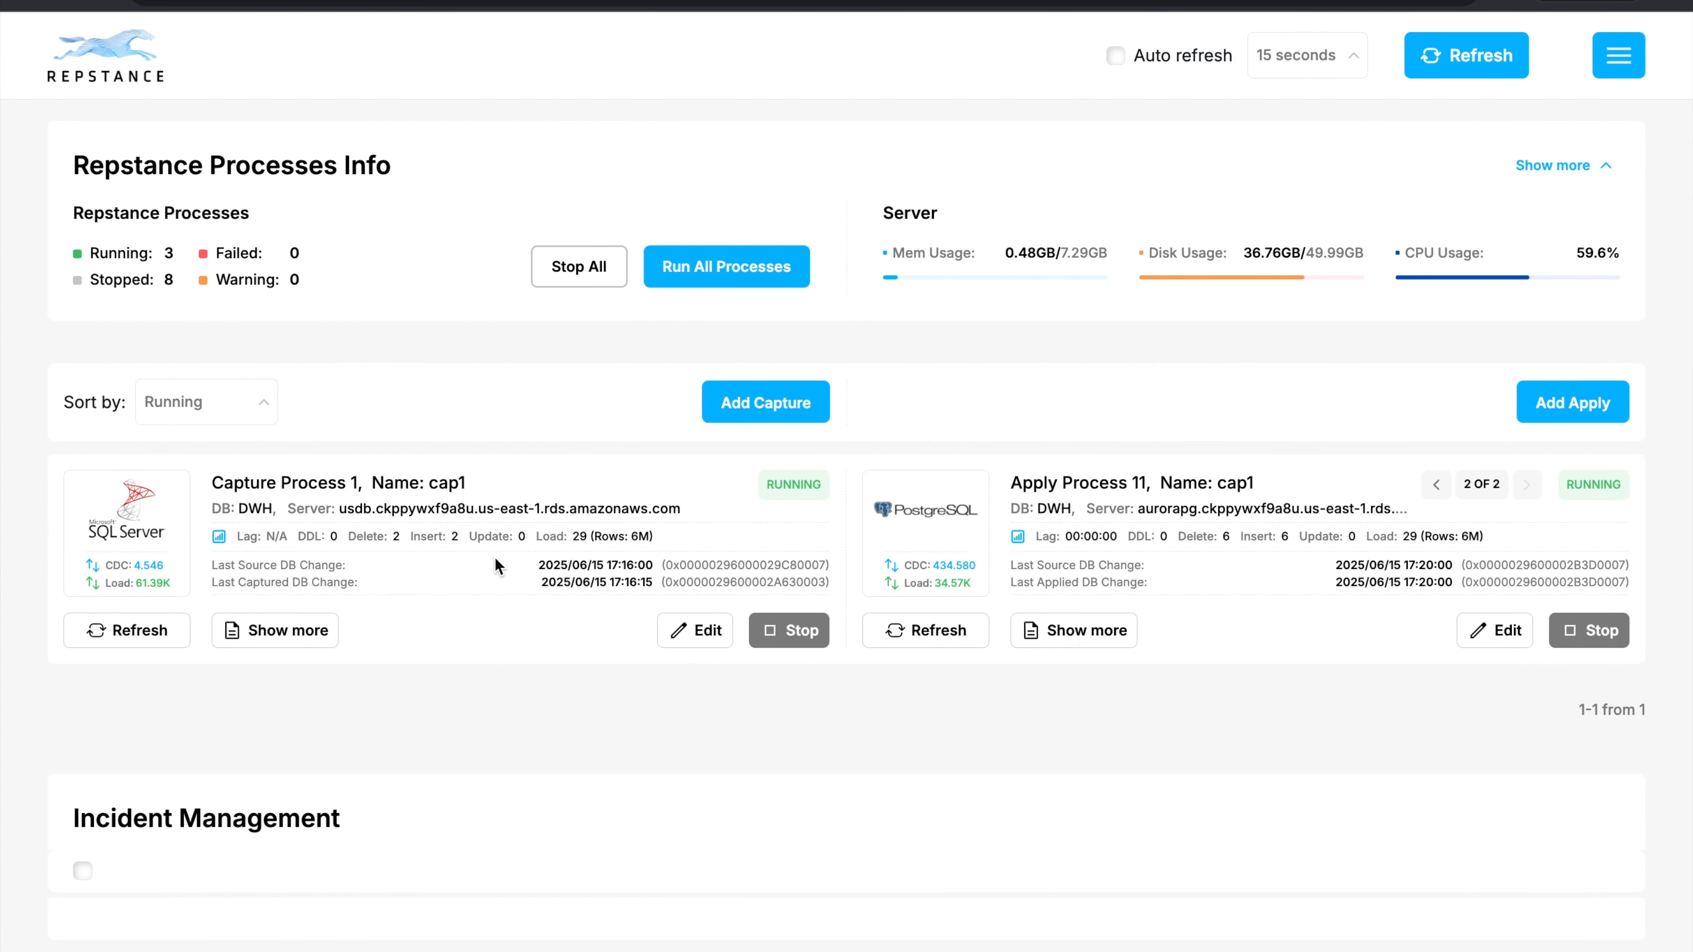
left_click(137, 641)
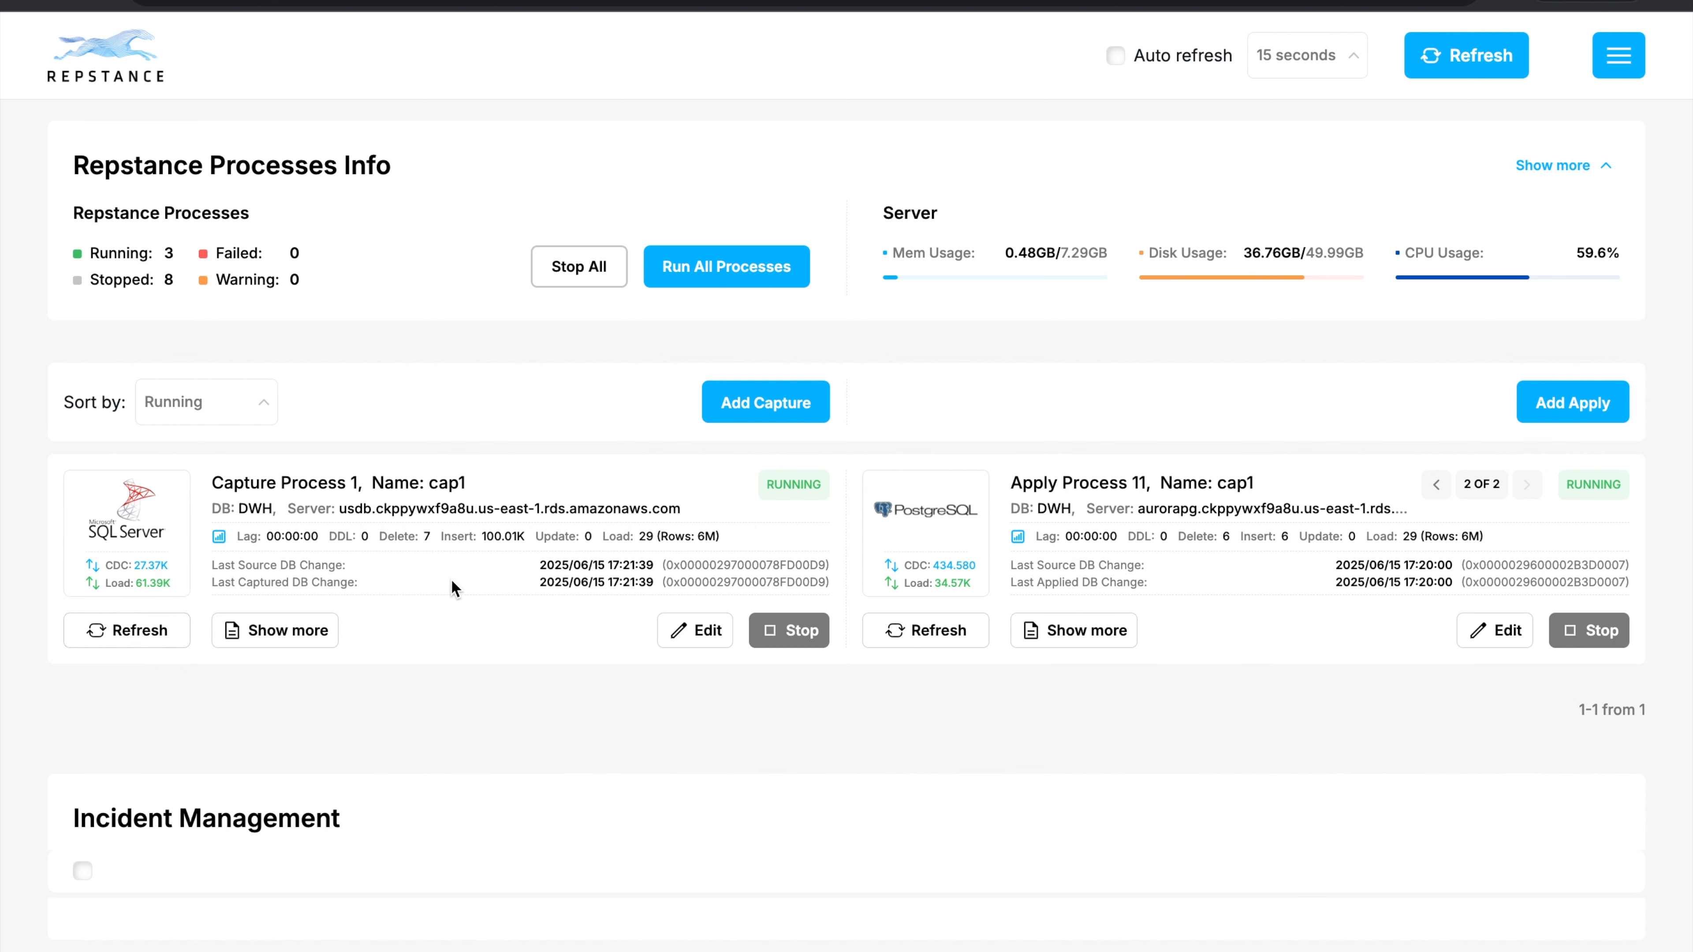
left_click(953, 632)
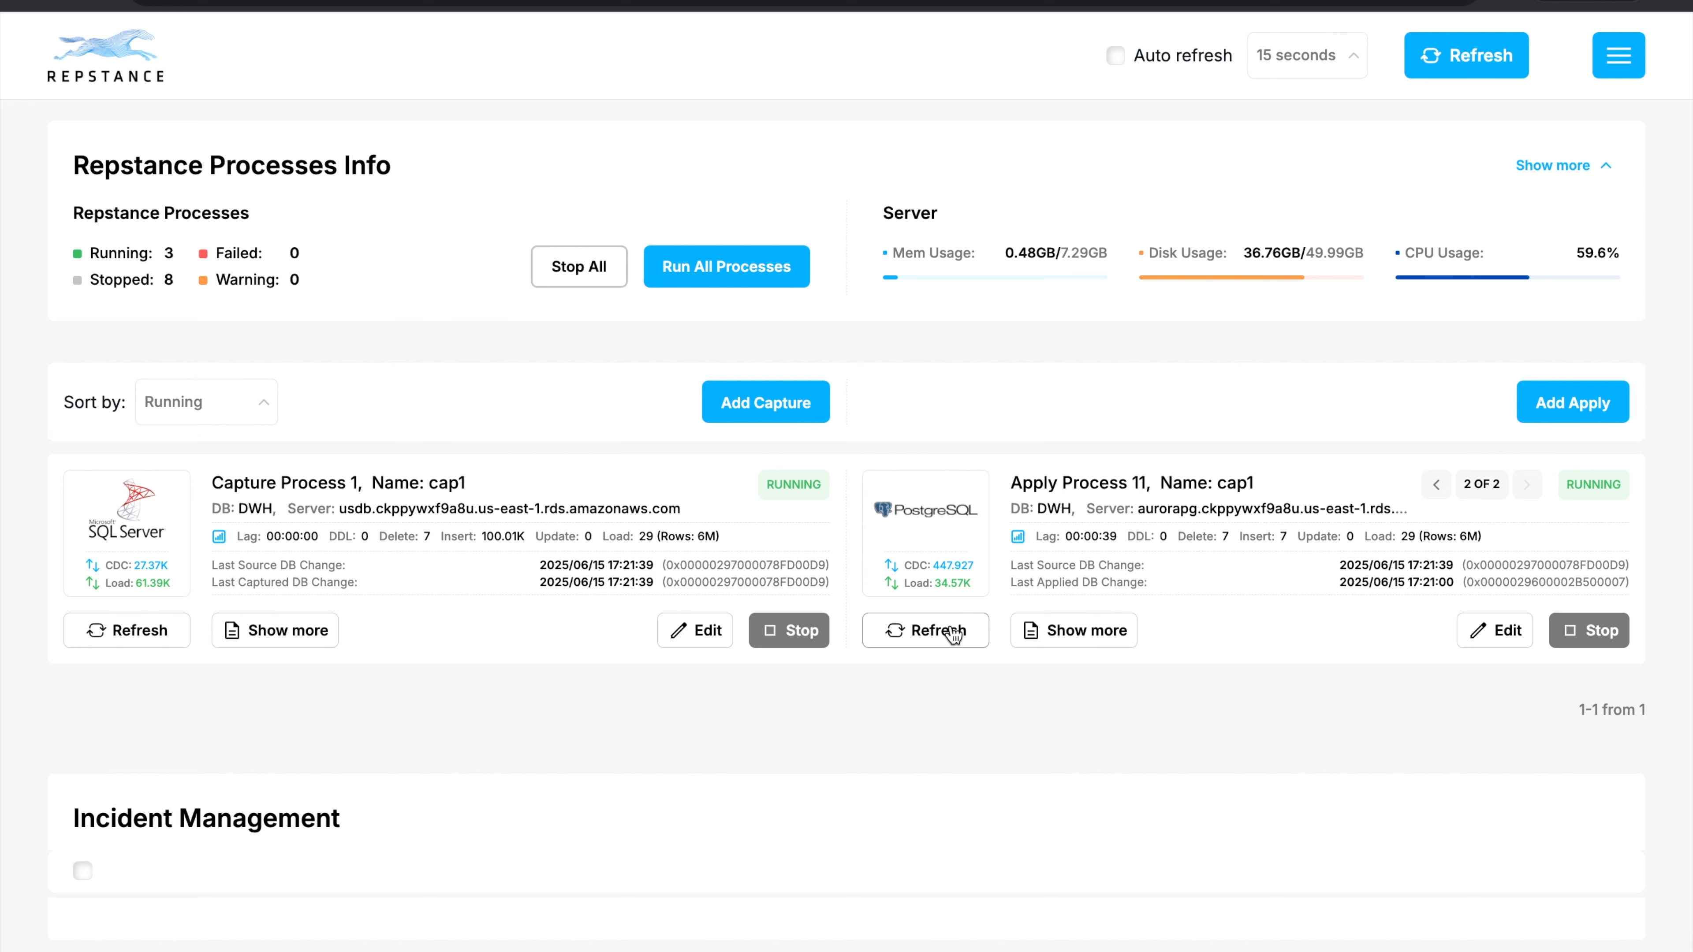
Open the details of Apply Process 11 and refresh its statistics twice to check the lag and transactions.
left_click(1041, 630)
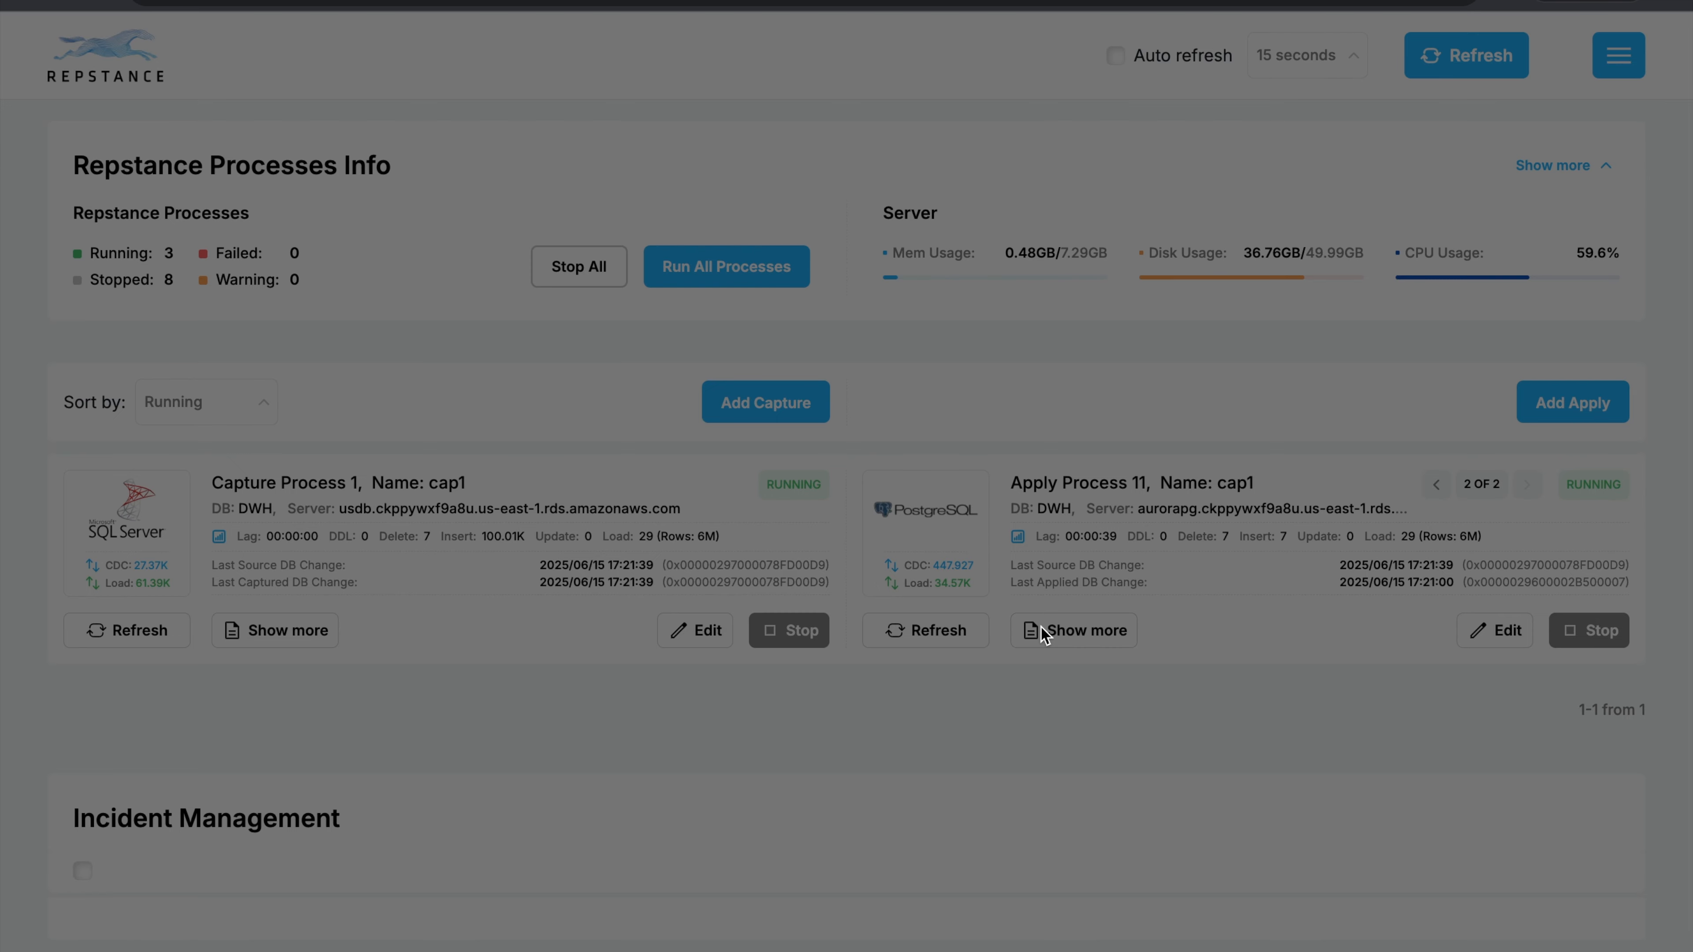
scroll(1223, 273, "down", 1)
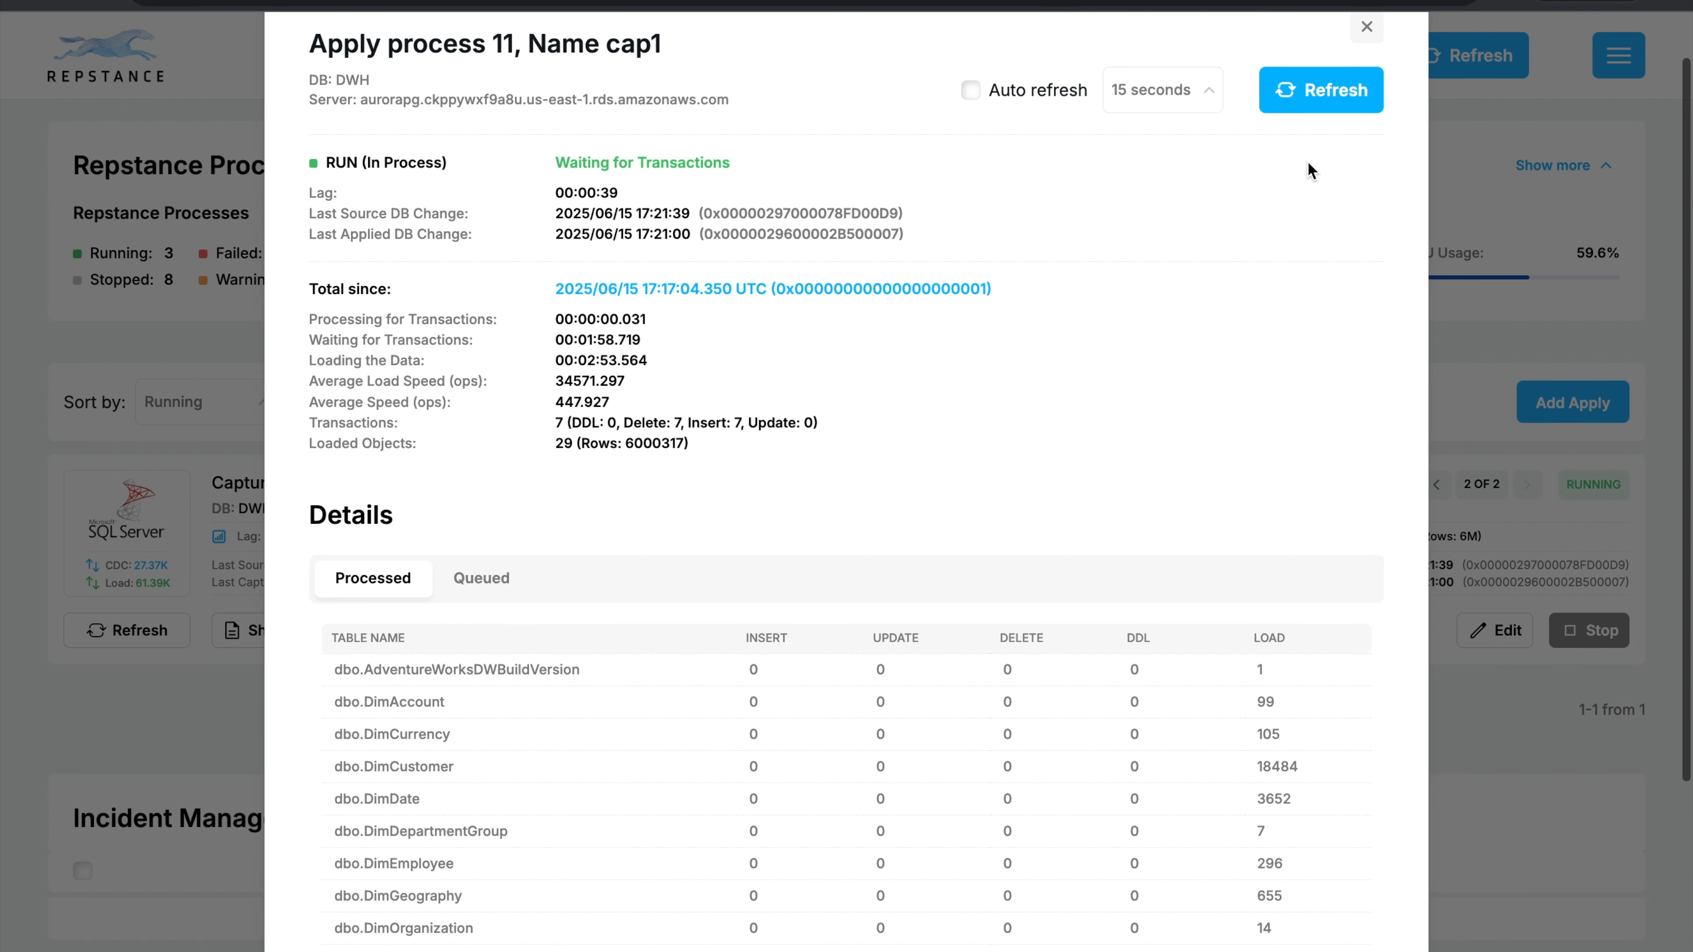
left_click(1349, 90)
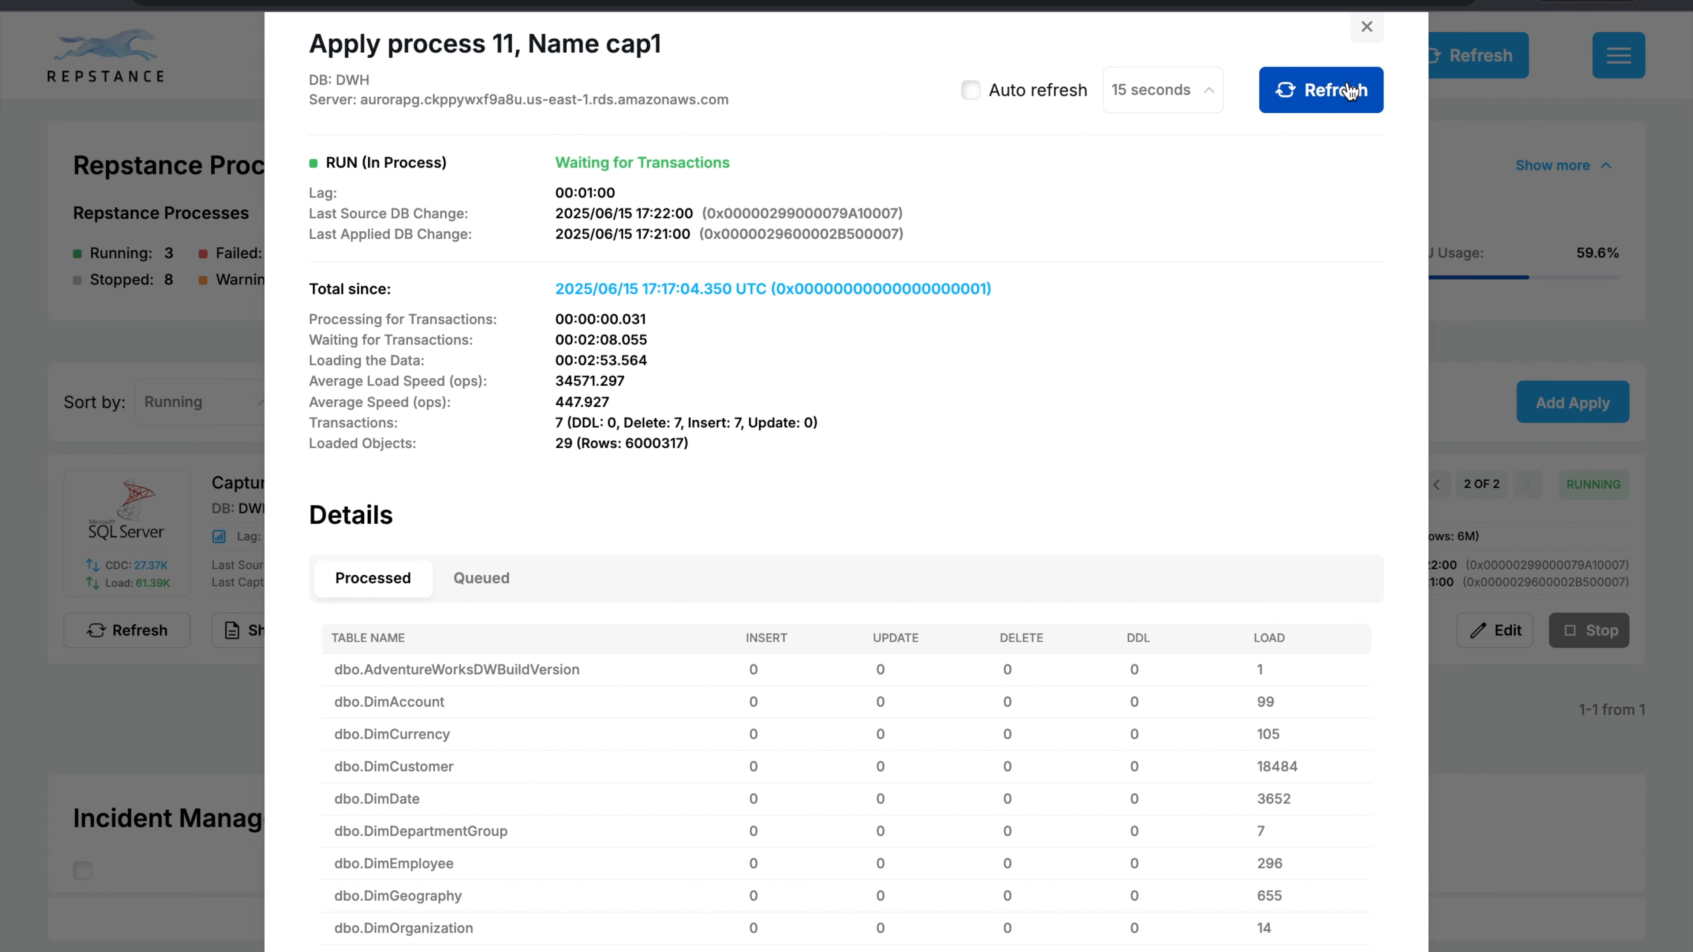
left_click(1350, 90)
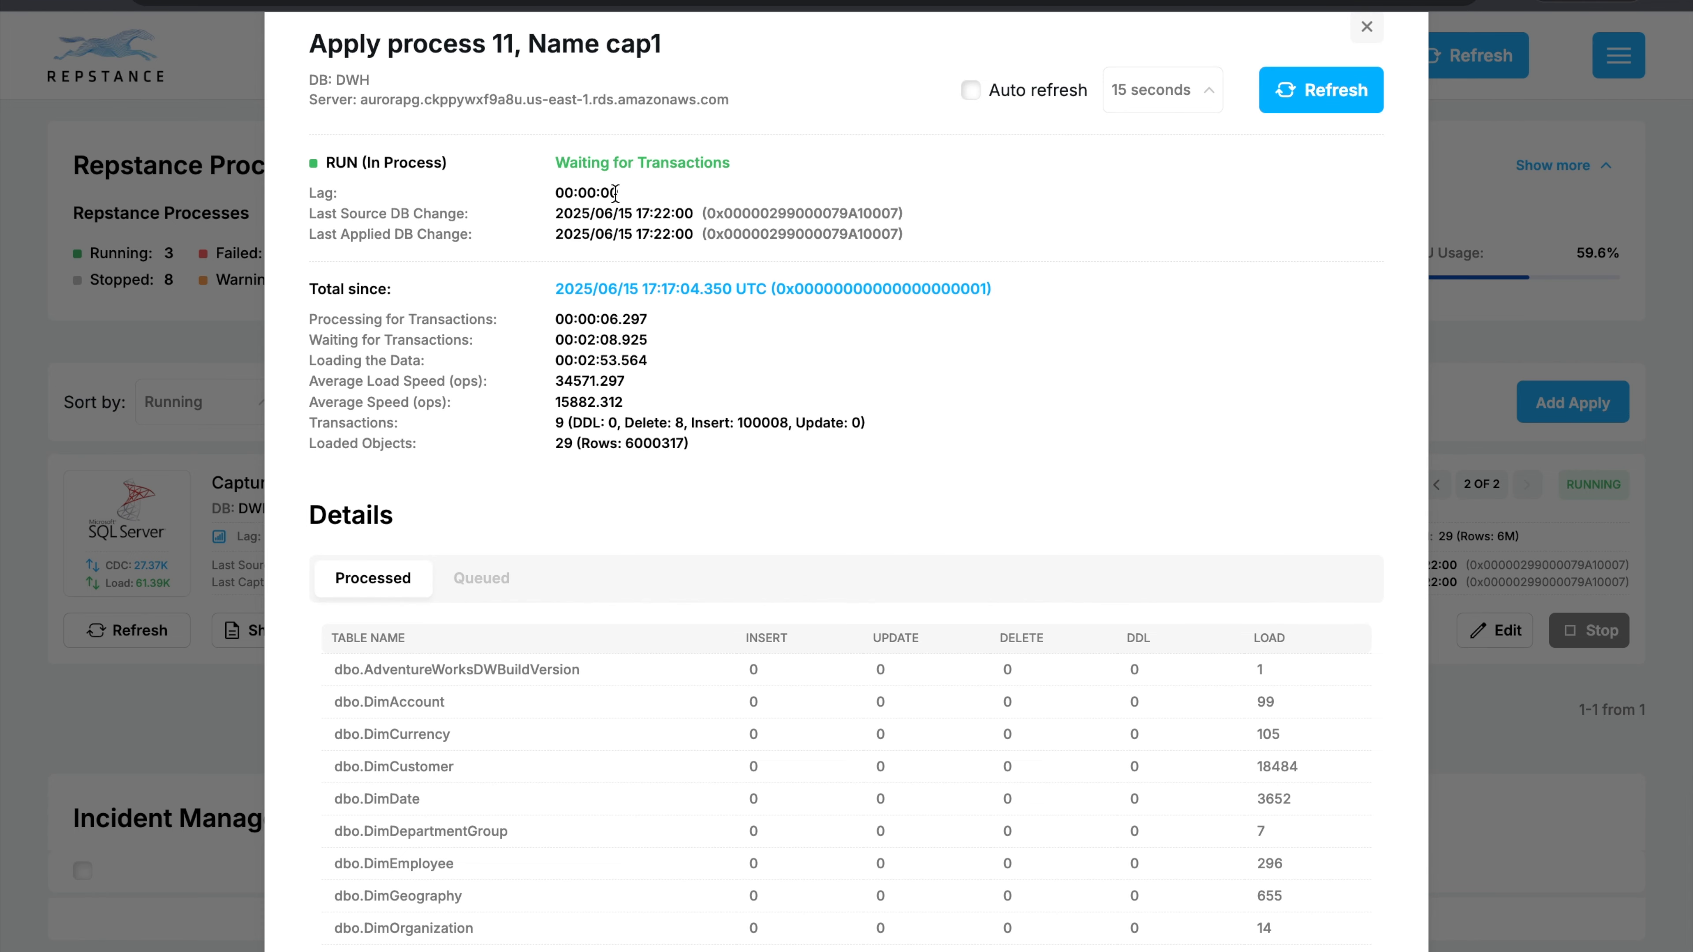
Page through Apply Process 11's processed tables to check the FactInternetSales inserts, and close the details.
scroll(734, 529, "down", 2)
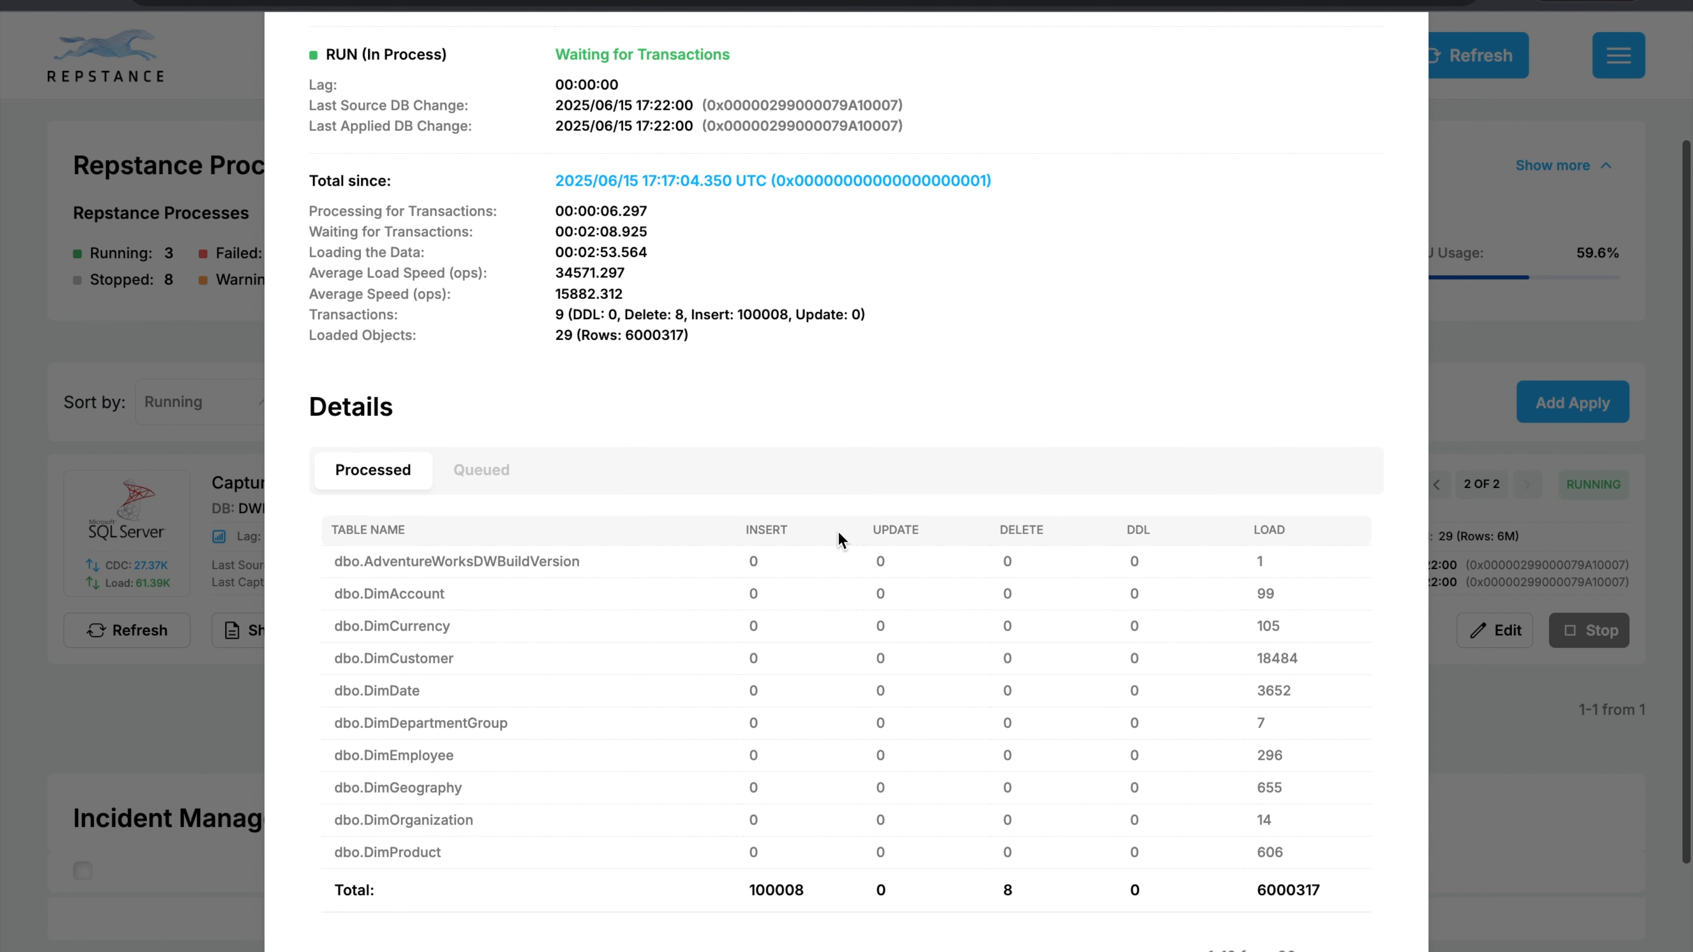
scroll(946, 737, "down", 2)
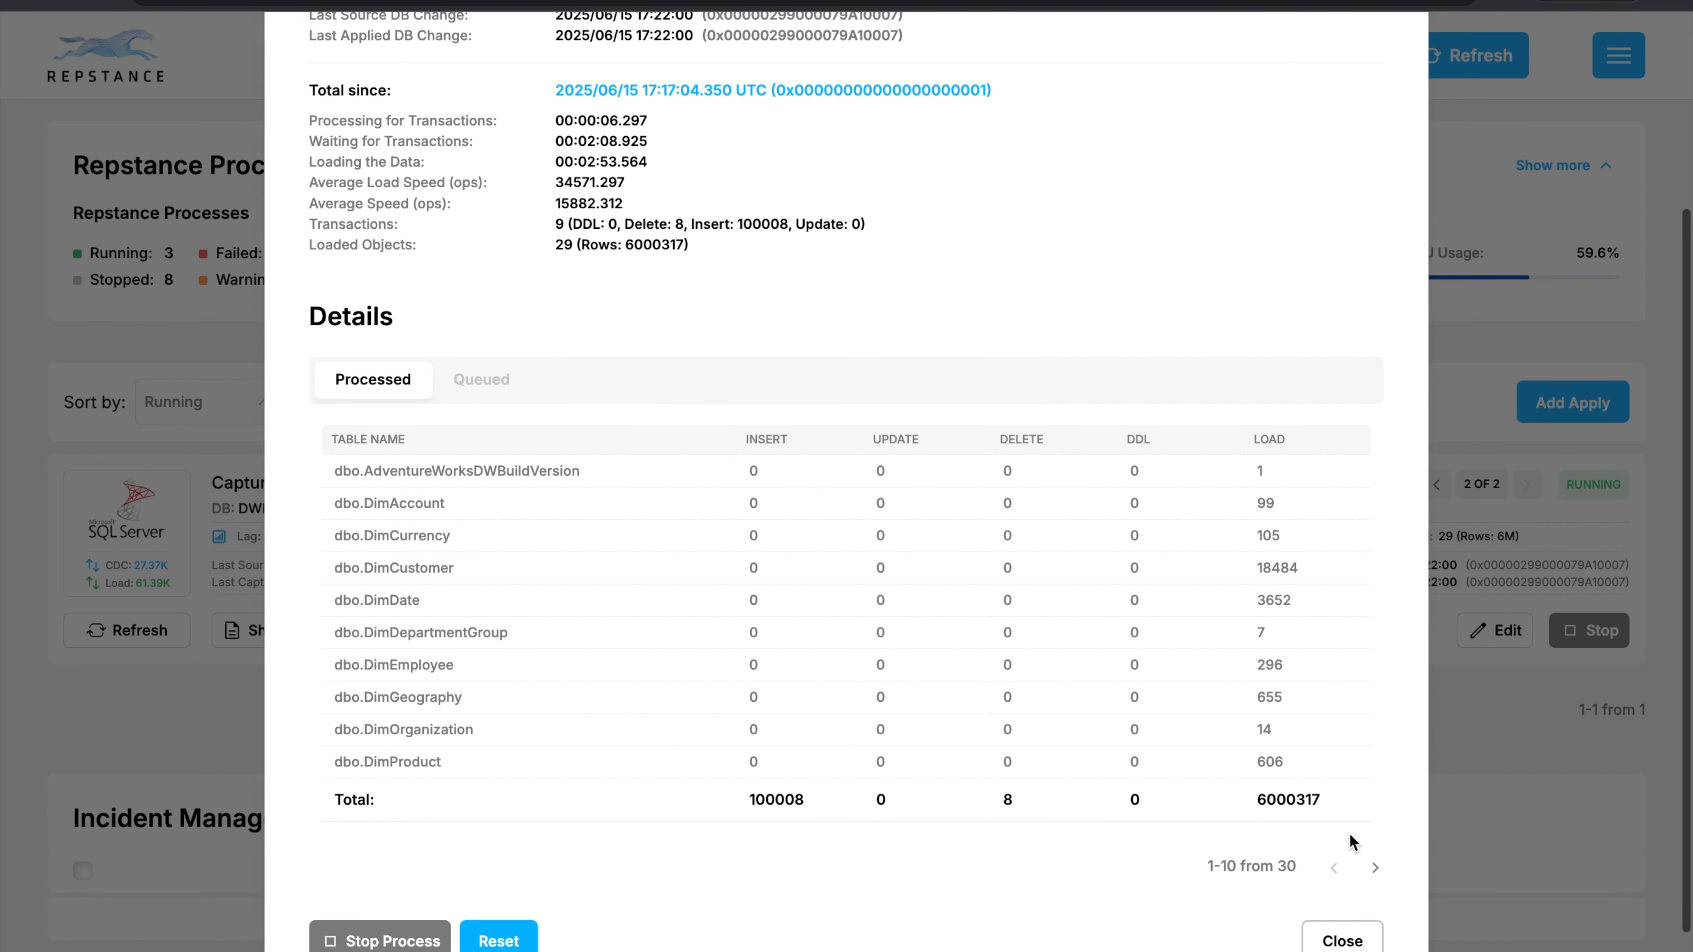
left_click(1374, 867)
left_click(1373, 869)
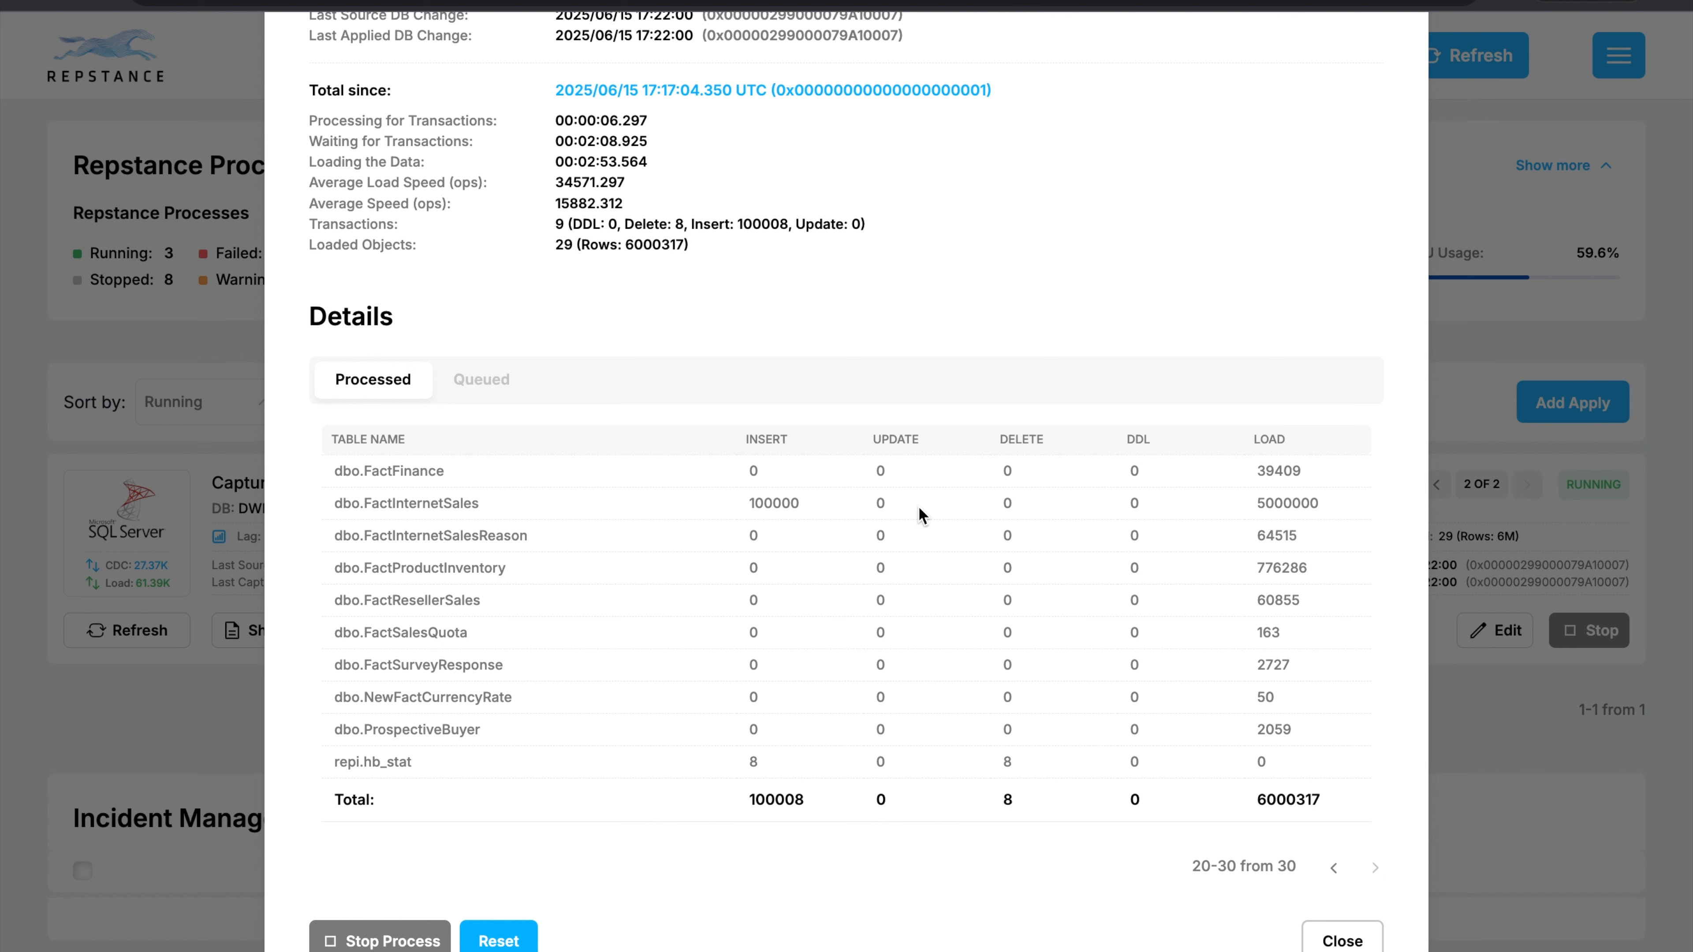
scroll(946, 520, "down", 1)
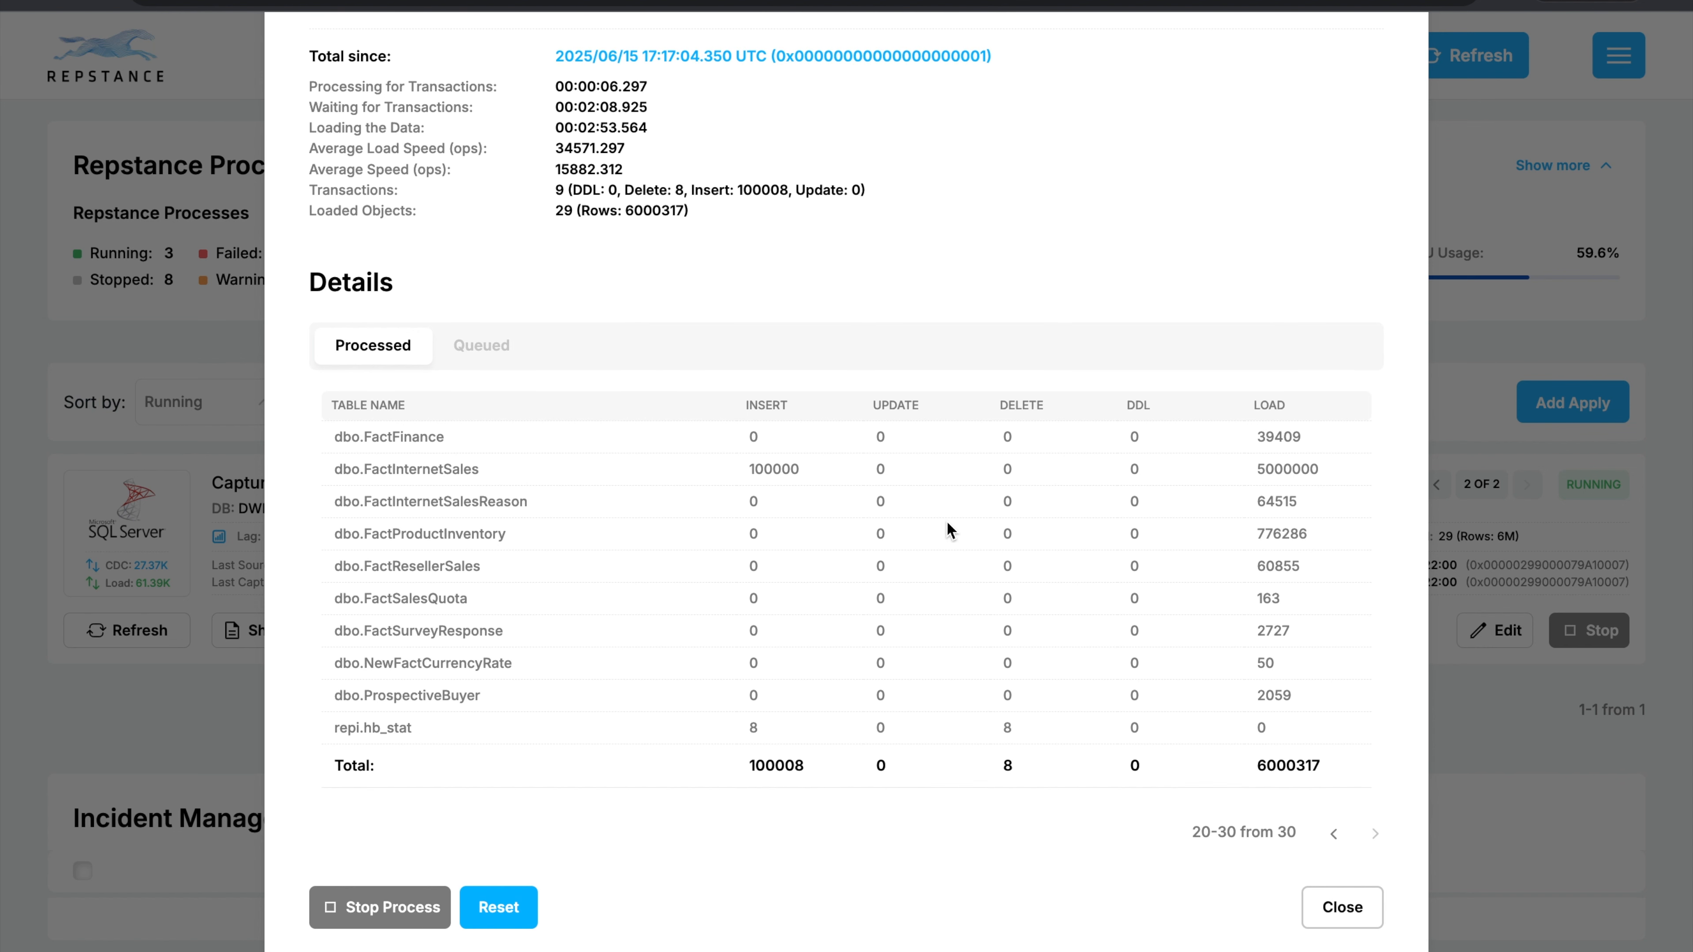
scroll(945, 520, "down", 1)
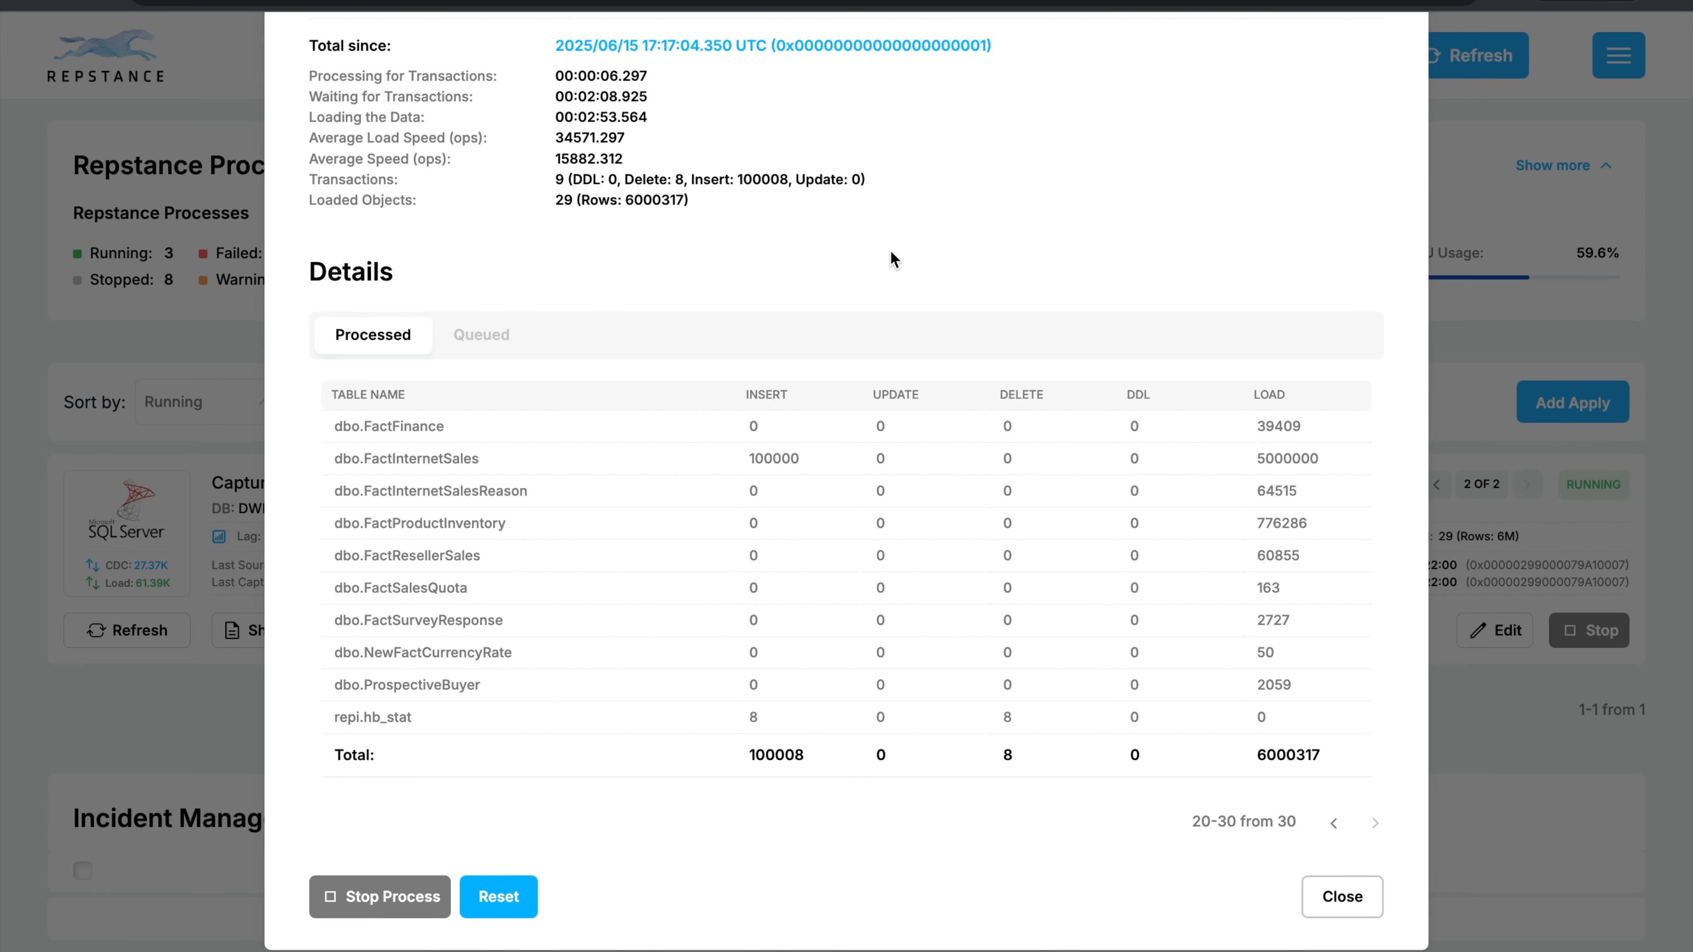
left_click(1344, 897)
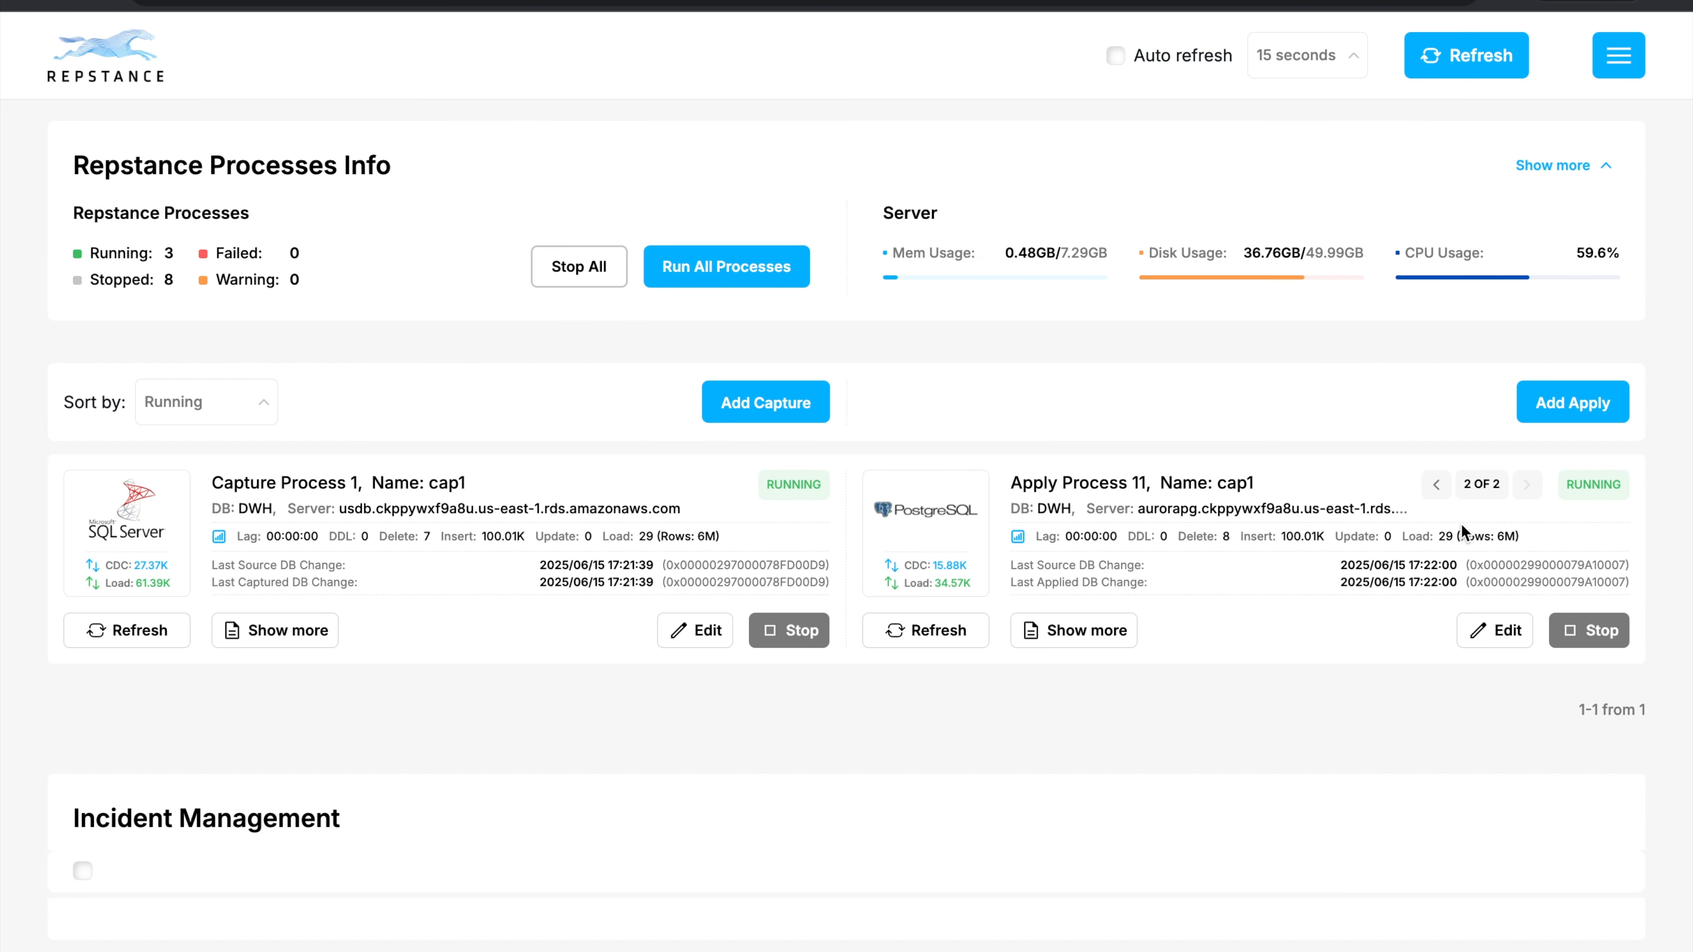
Open the details of Apply Process 1 for the ukdb target and page through its processed tables to FactInternetSales.
left_click(1439, 486)
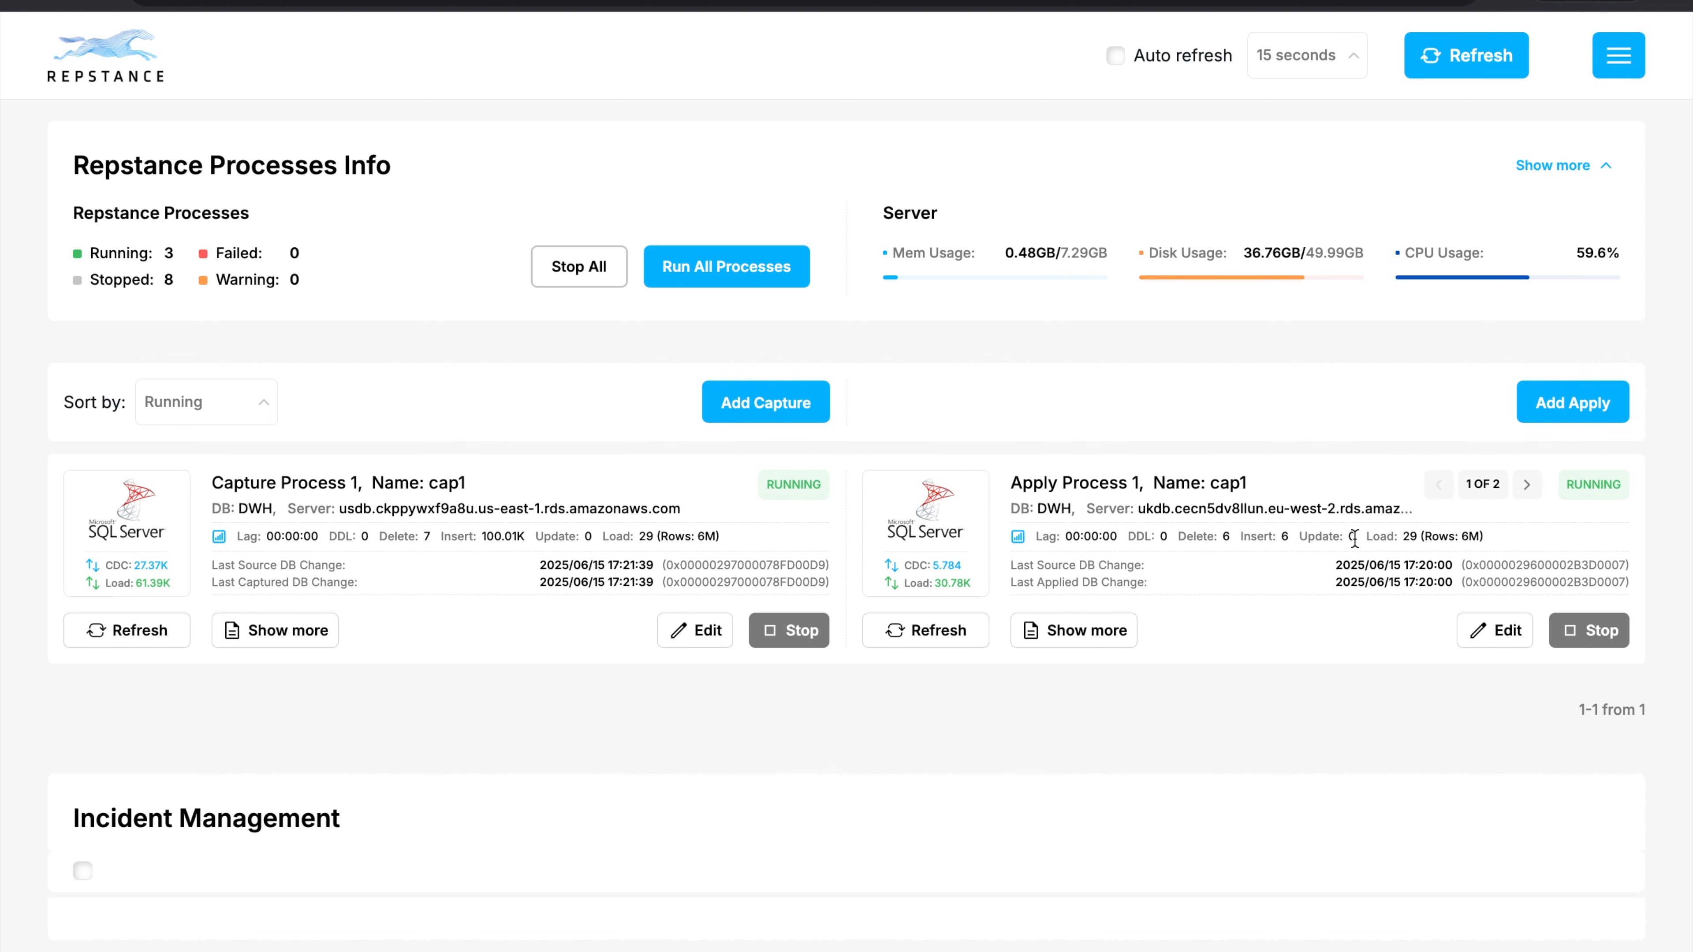
left_click(1106, 628)
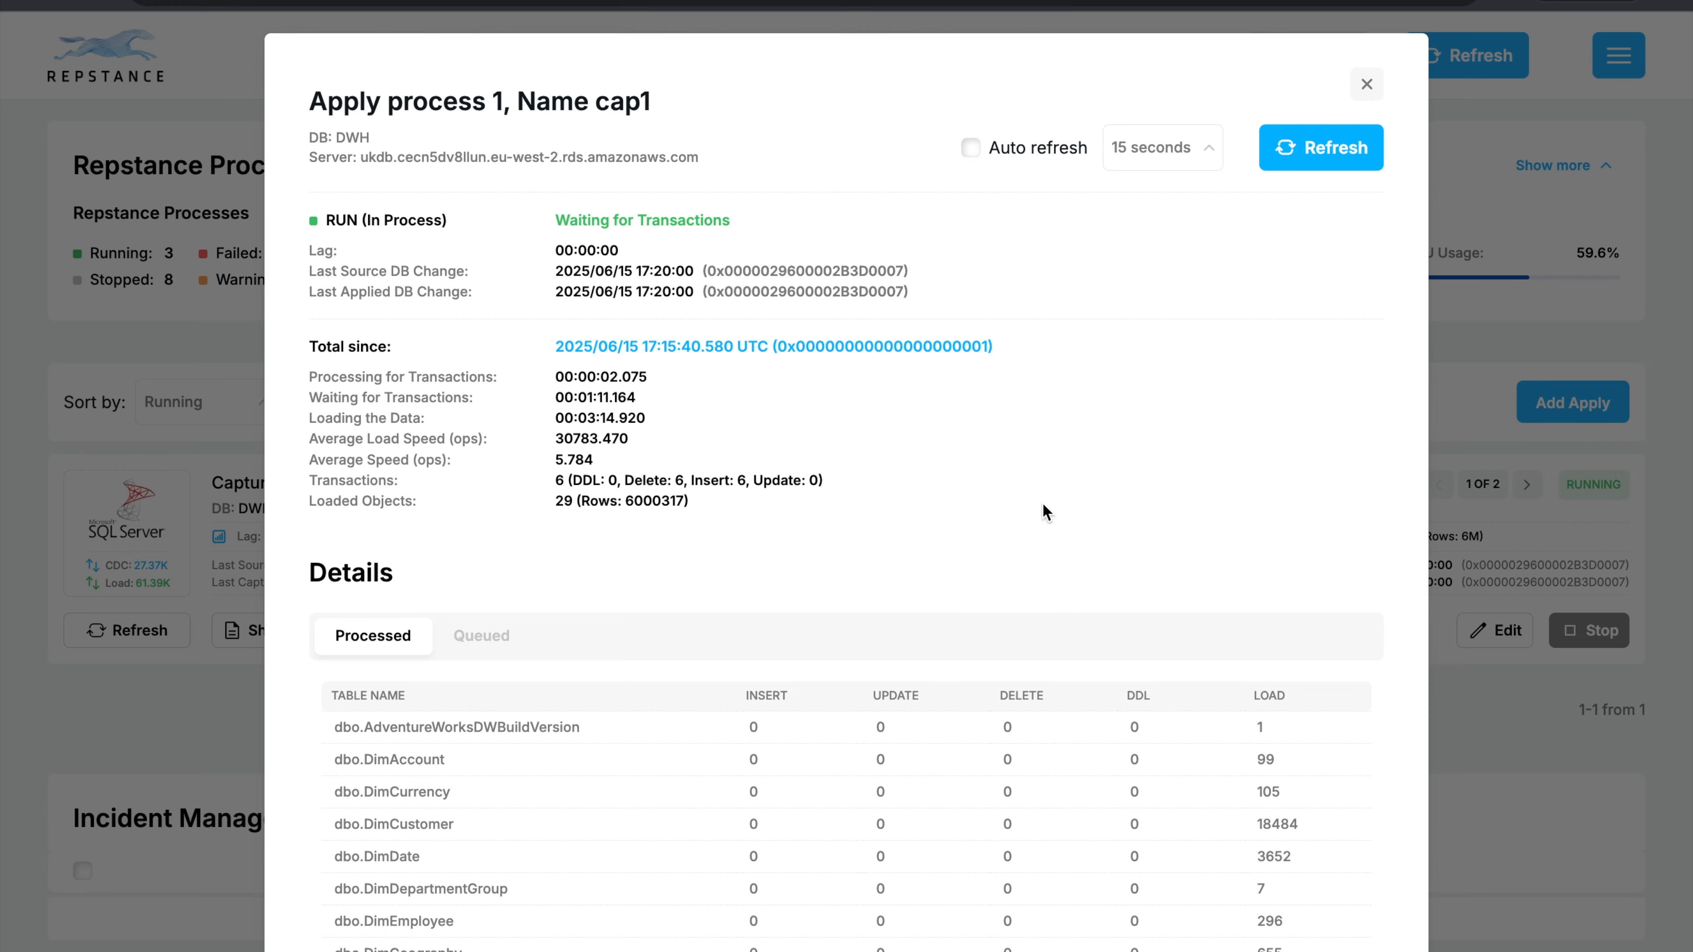
scroll(1042, 503, "down", 5)
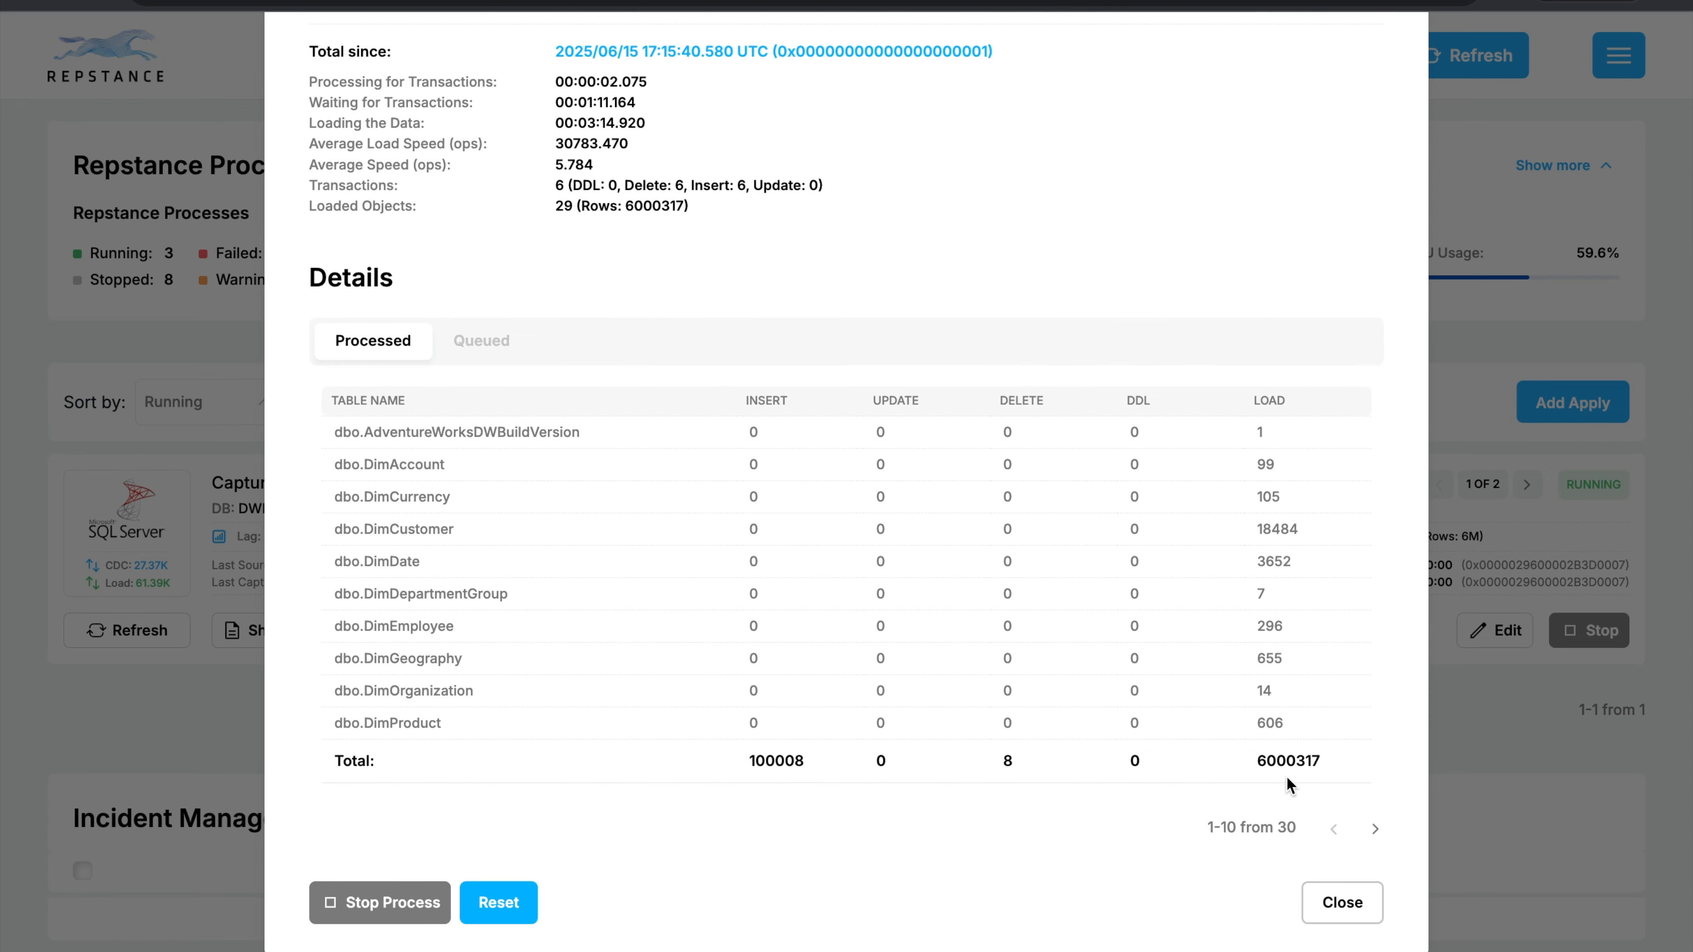
left_click(1374, 829)
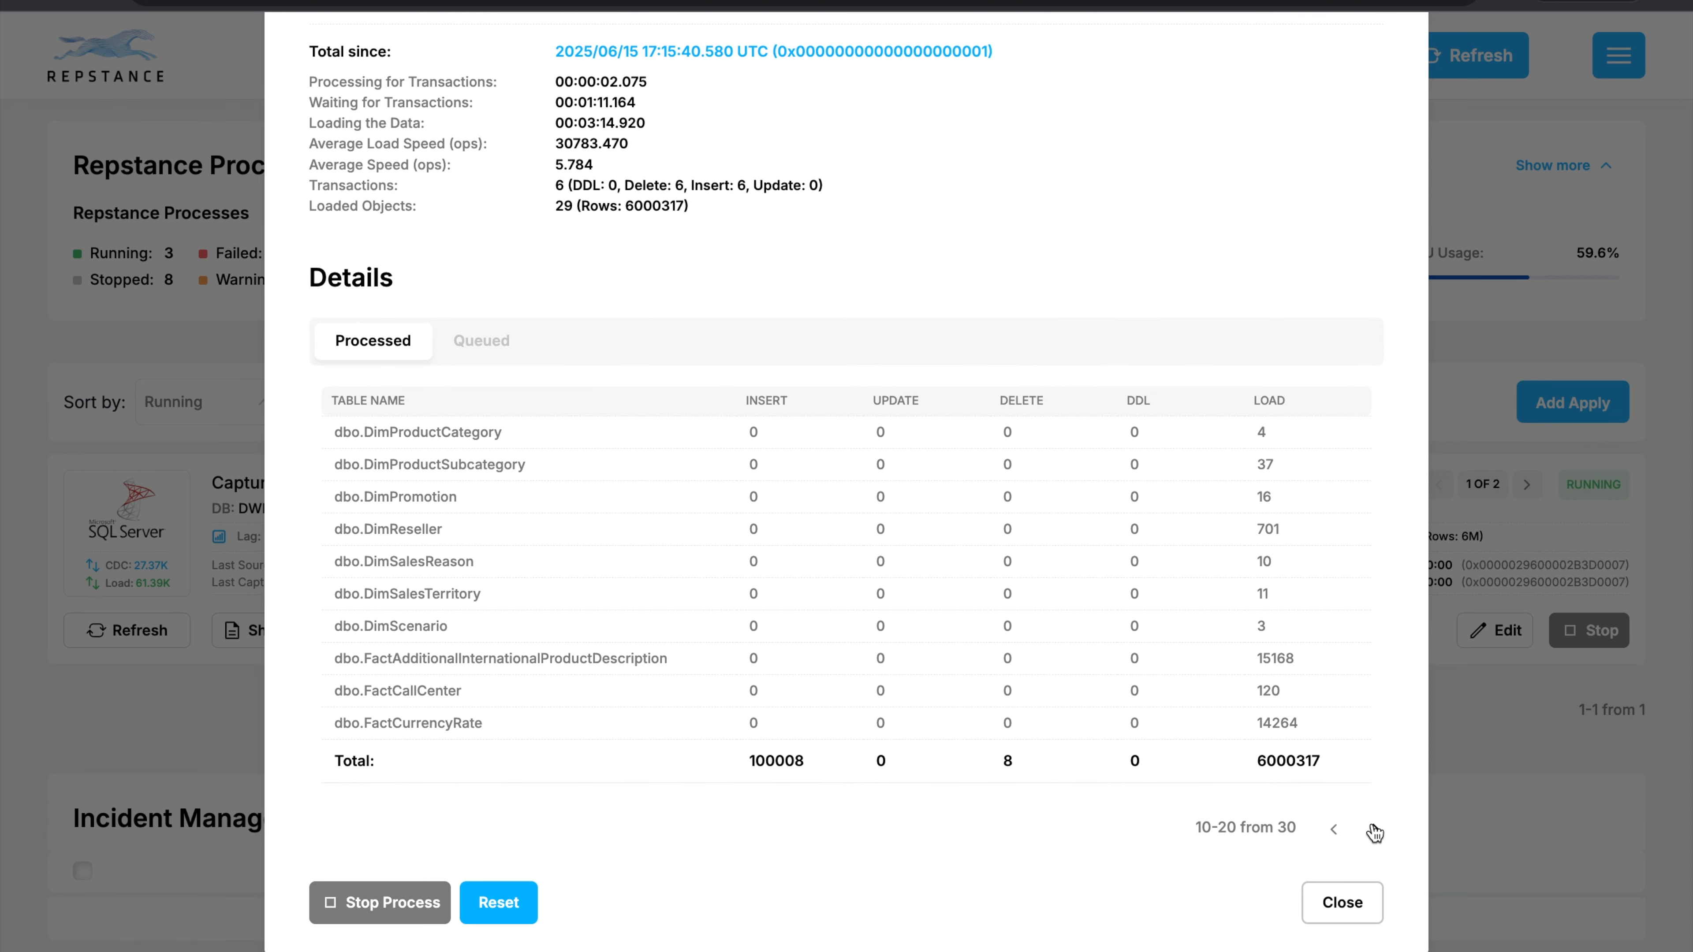
left_click(1374, 828)
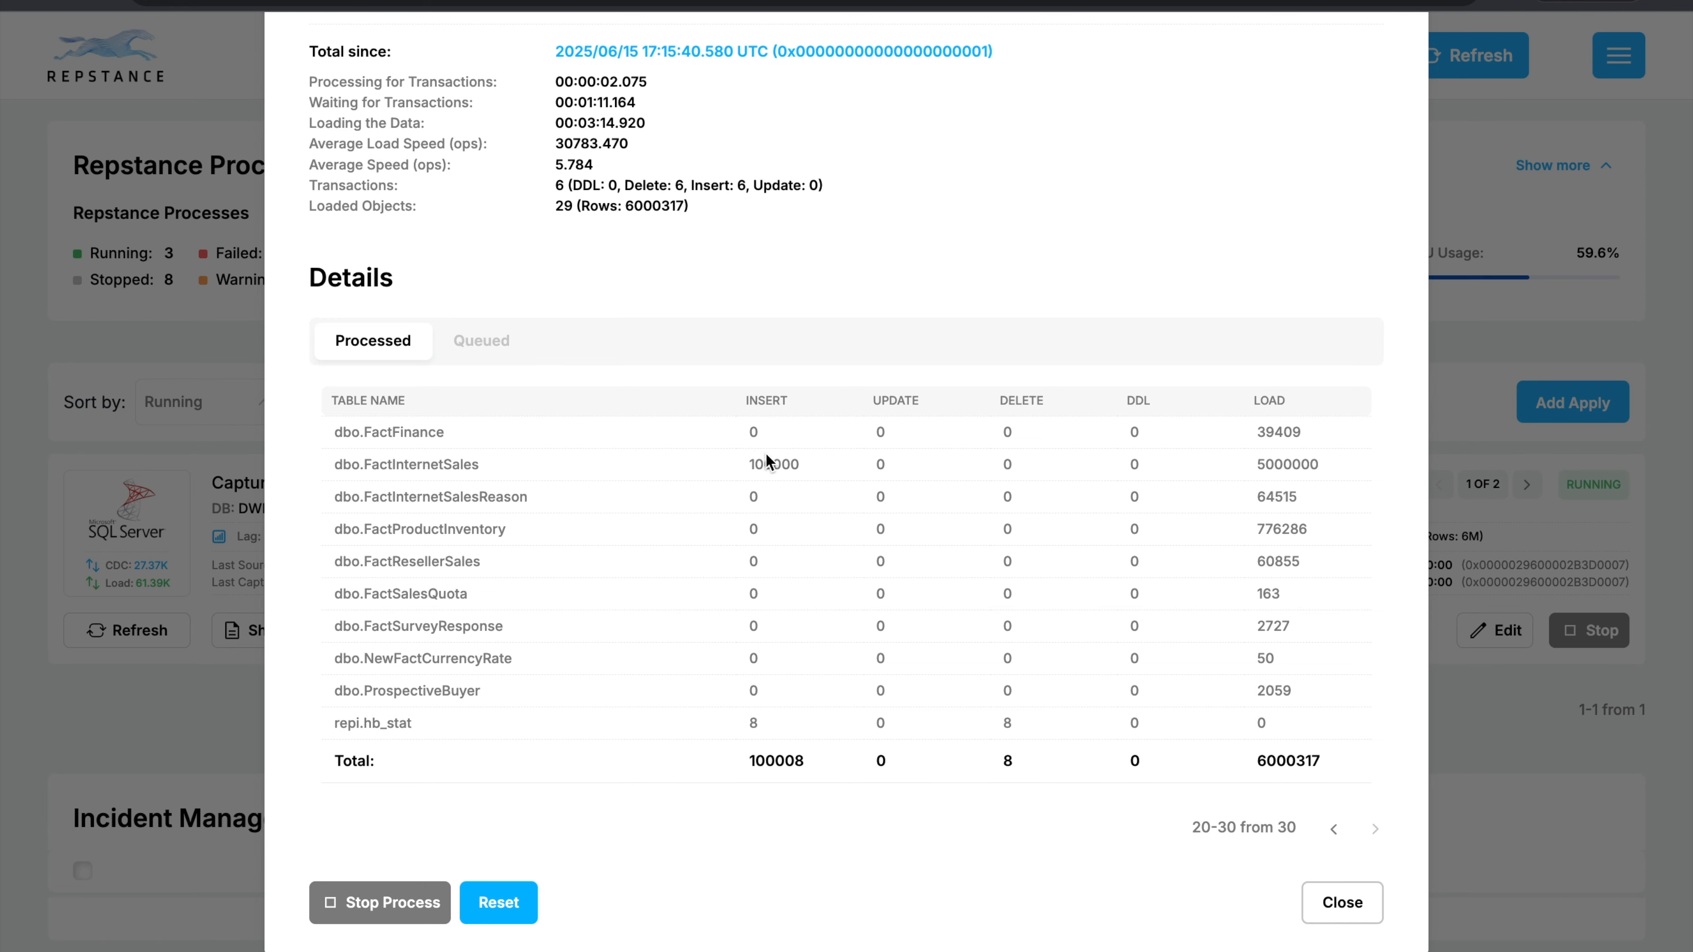
Switch to SQL Server Management Studio and rerun the FactInternetSales row count on the usdb source.
key("ctrl+Right")
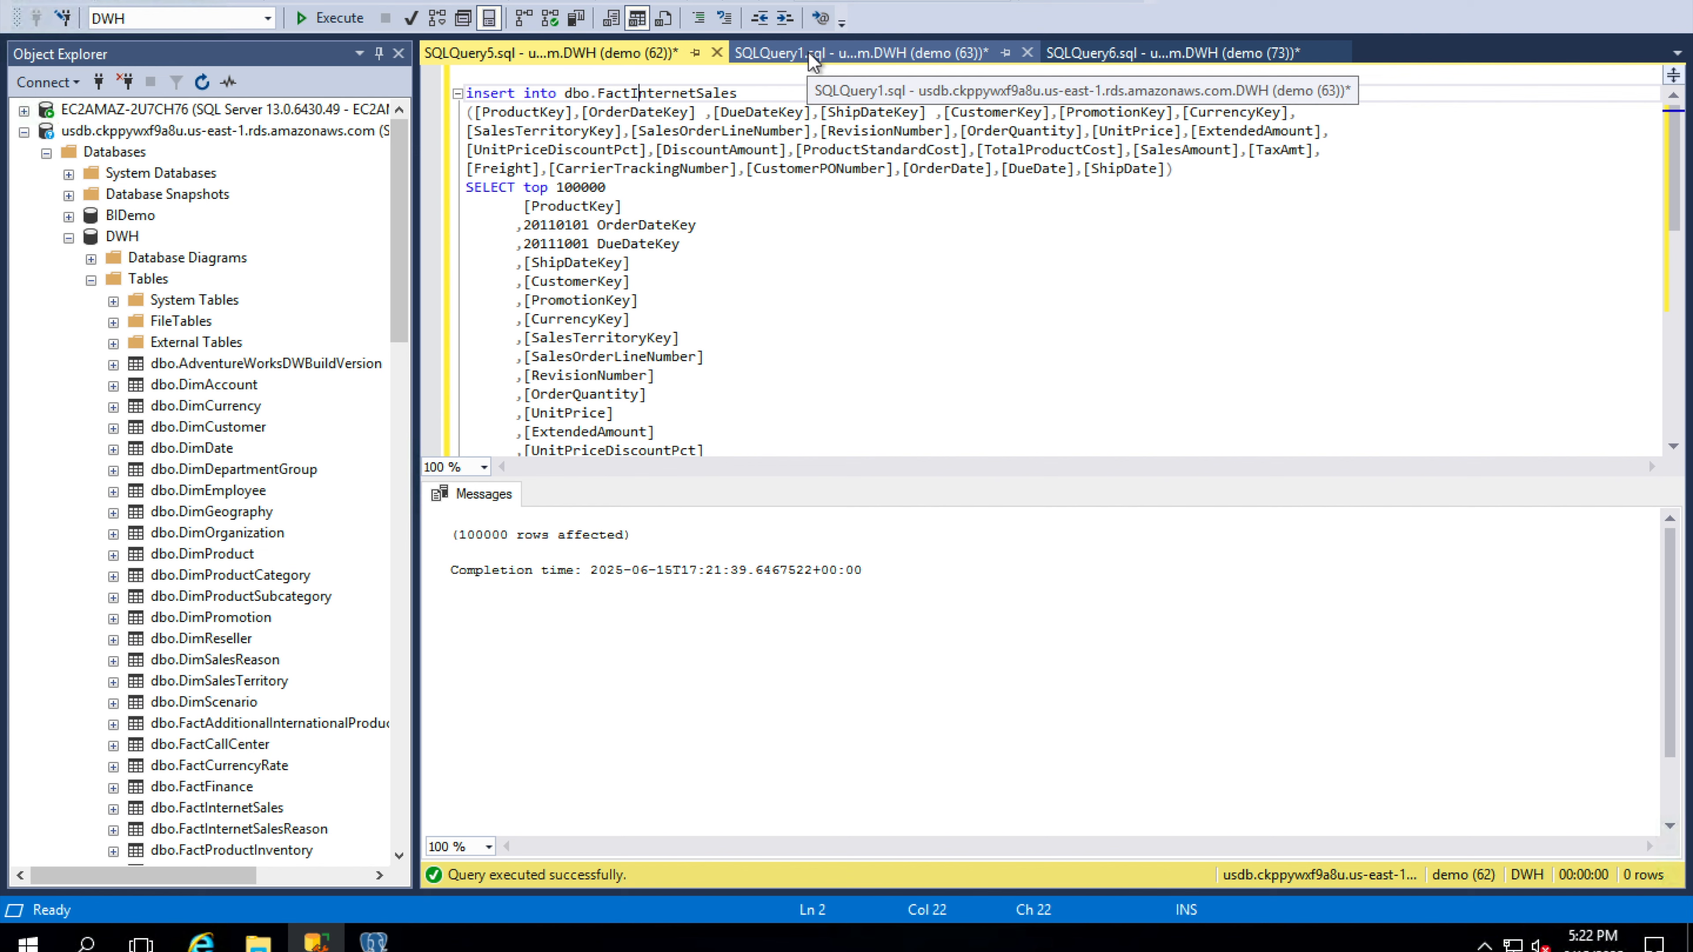
left_click(808, 53)
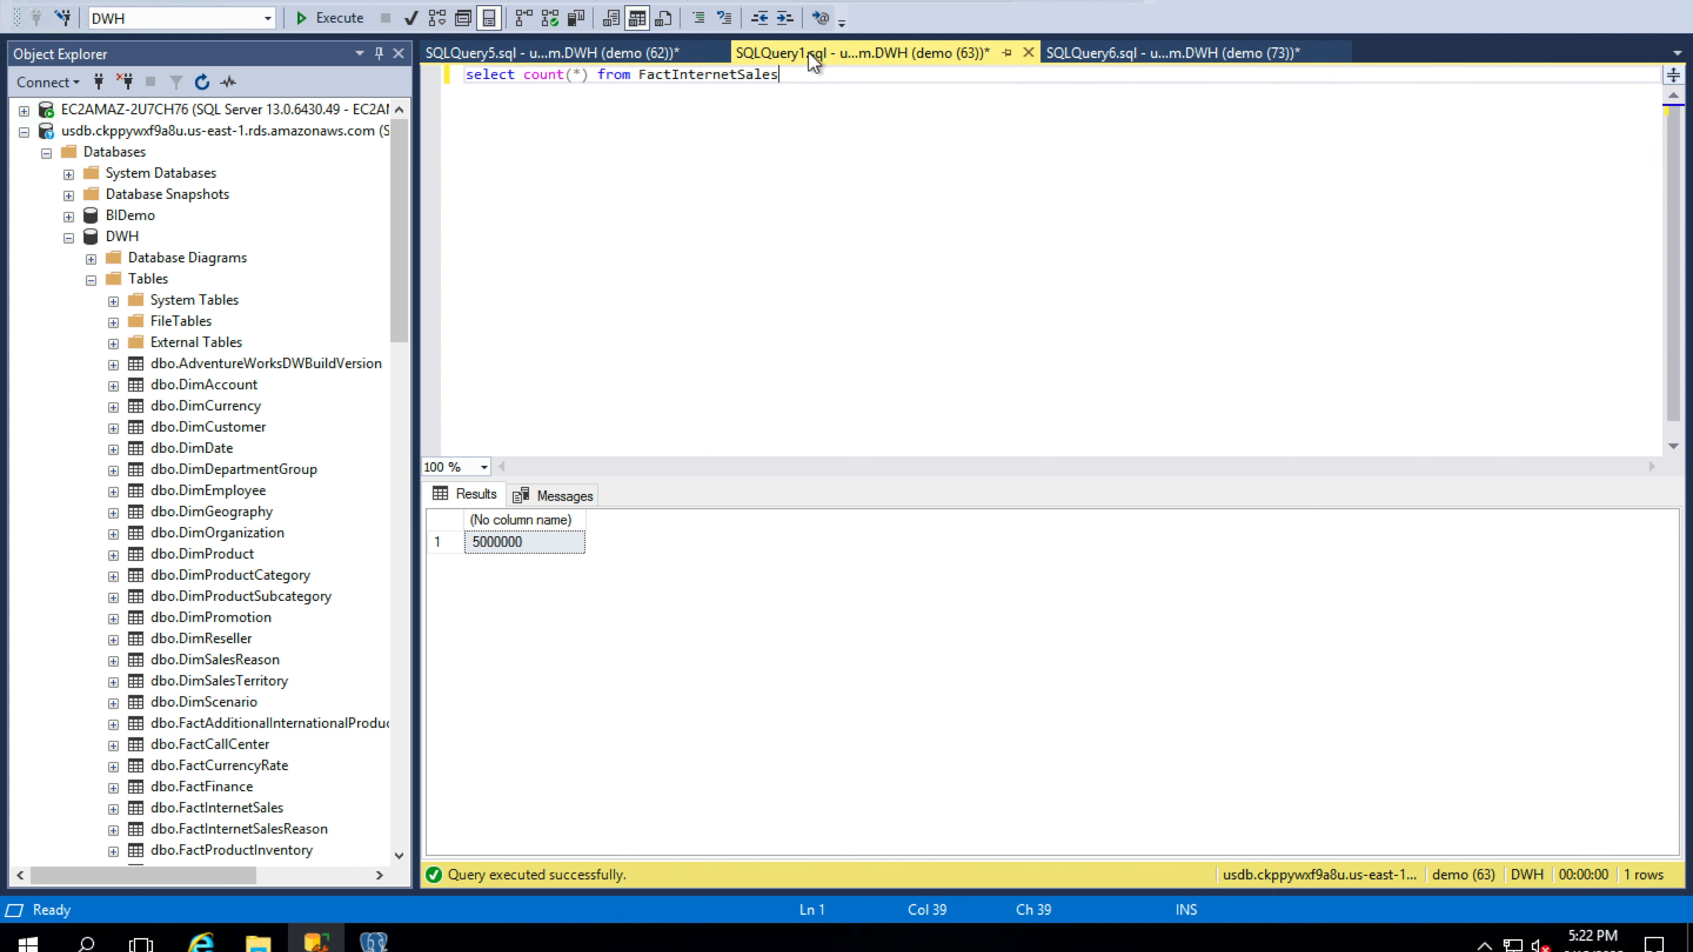
left_click(339, 20)
Rerun the dbo.FactinternetSales row count on Aurora PostgreSQL in pgAdmin, and return to SQL Server Management Studio.
left_click(379, 943)
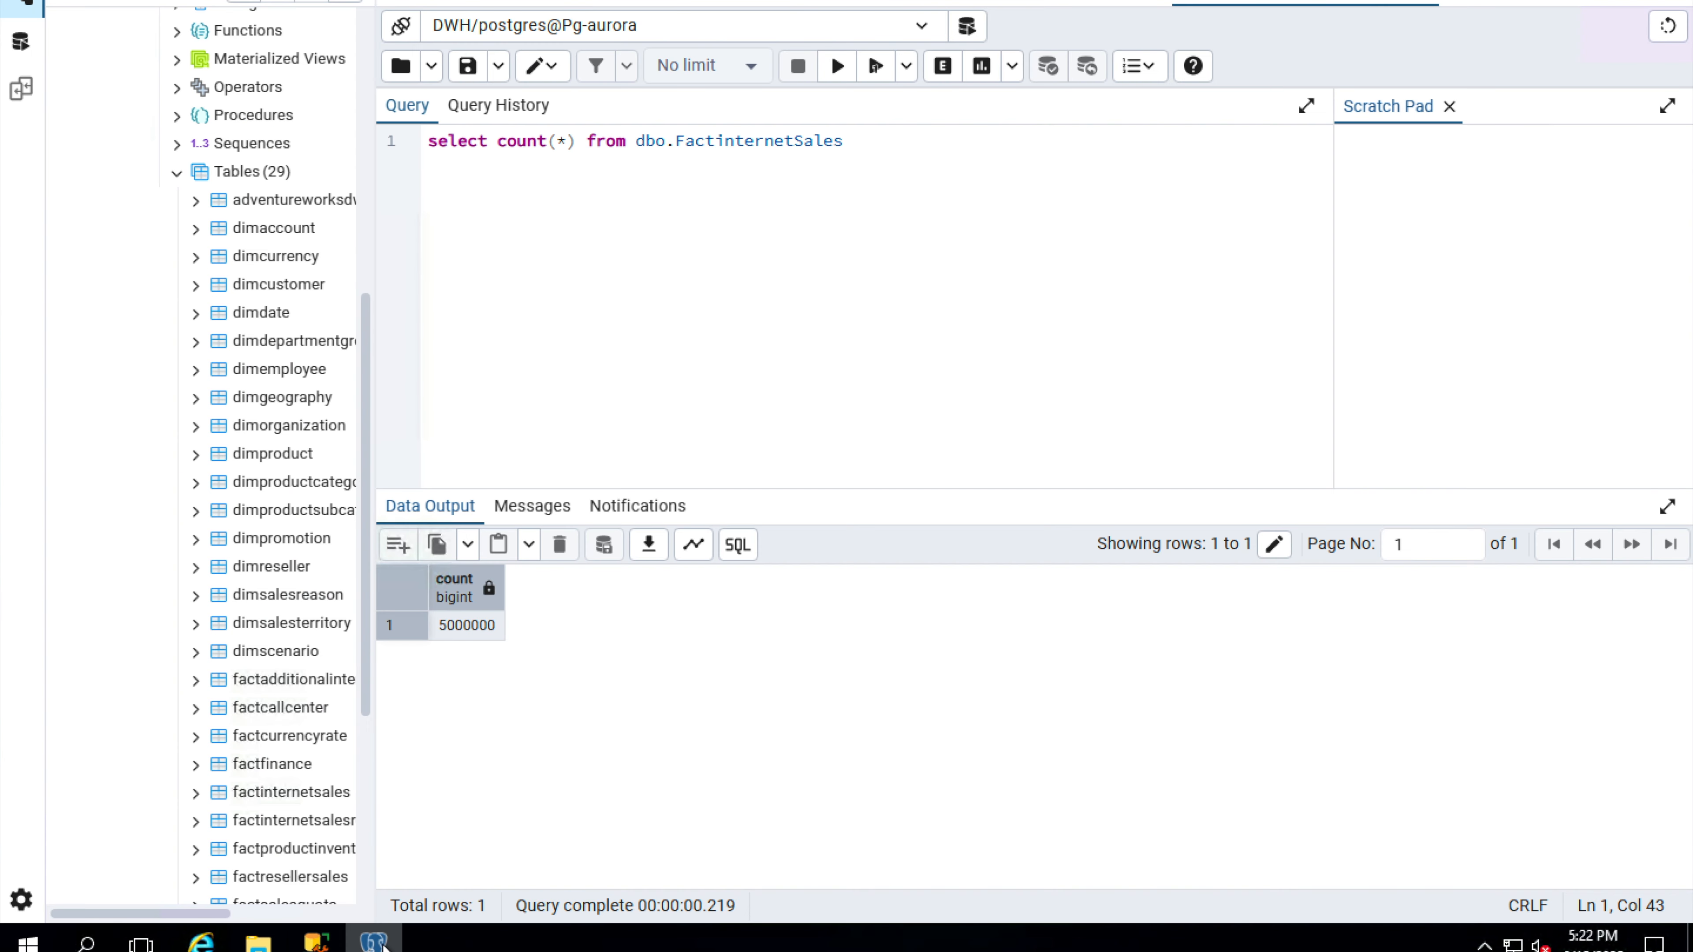
left_click(837, 66)
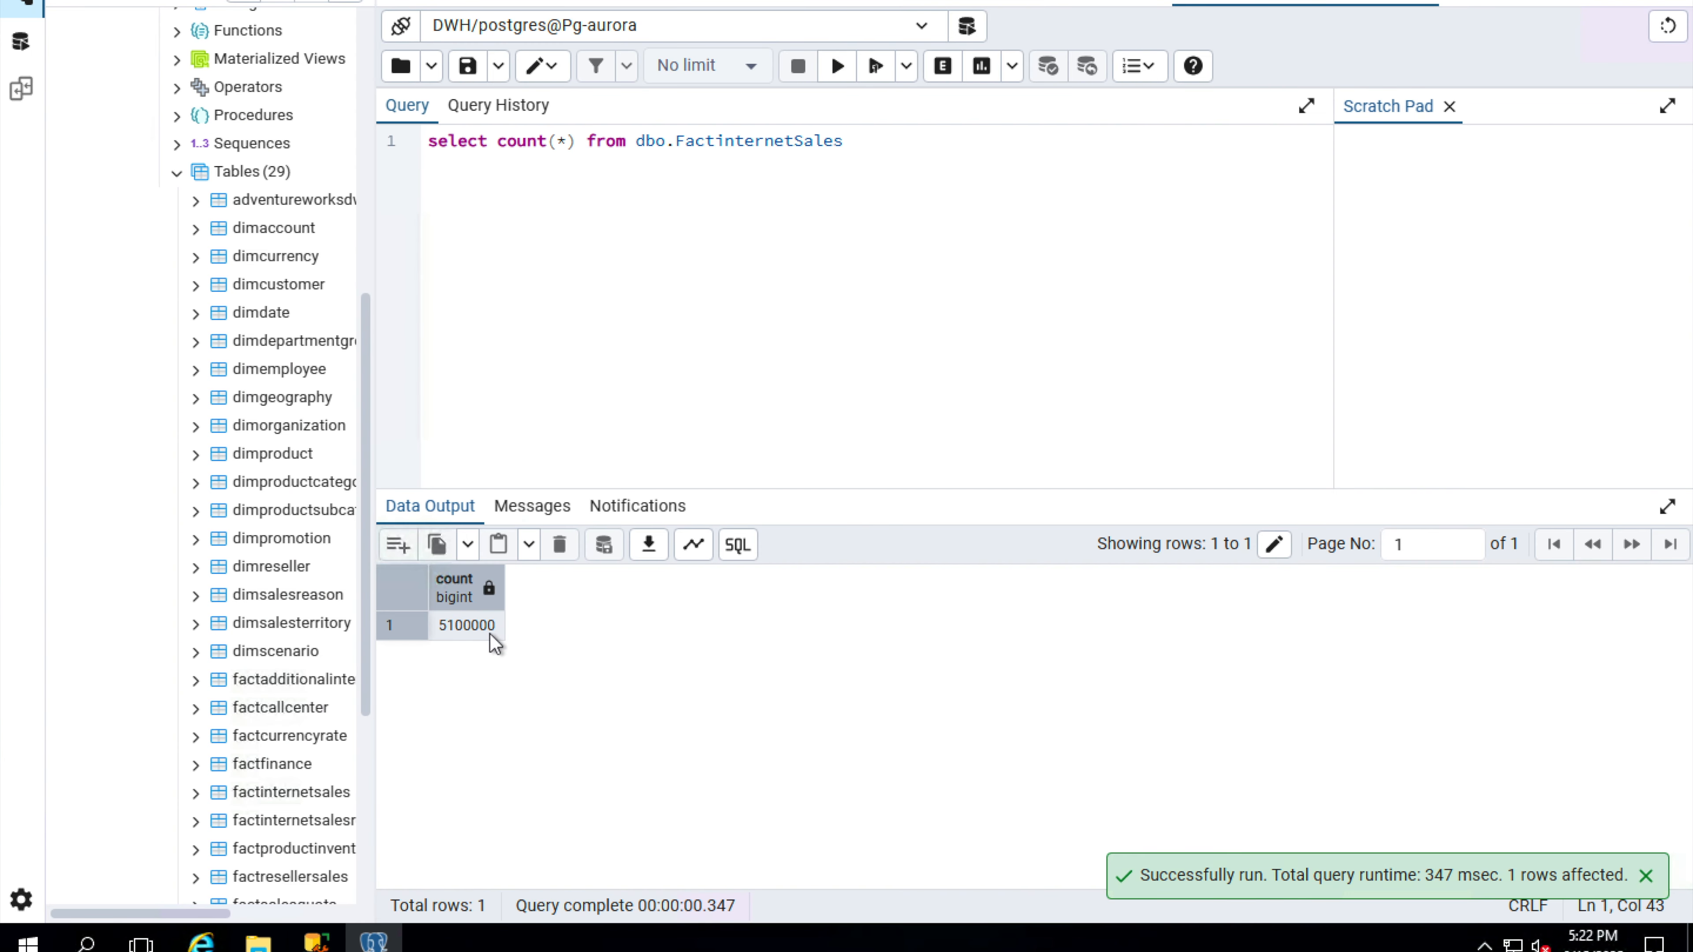
left_click(317, 942)
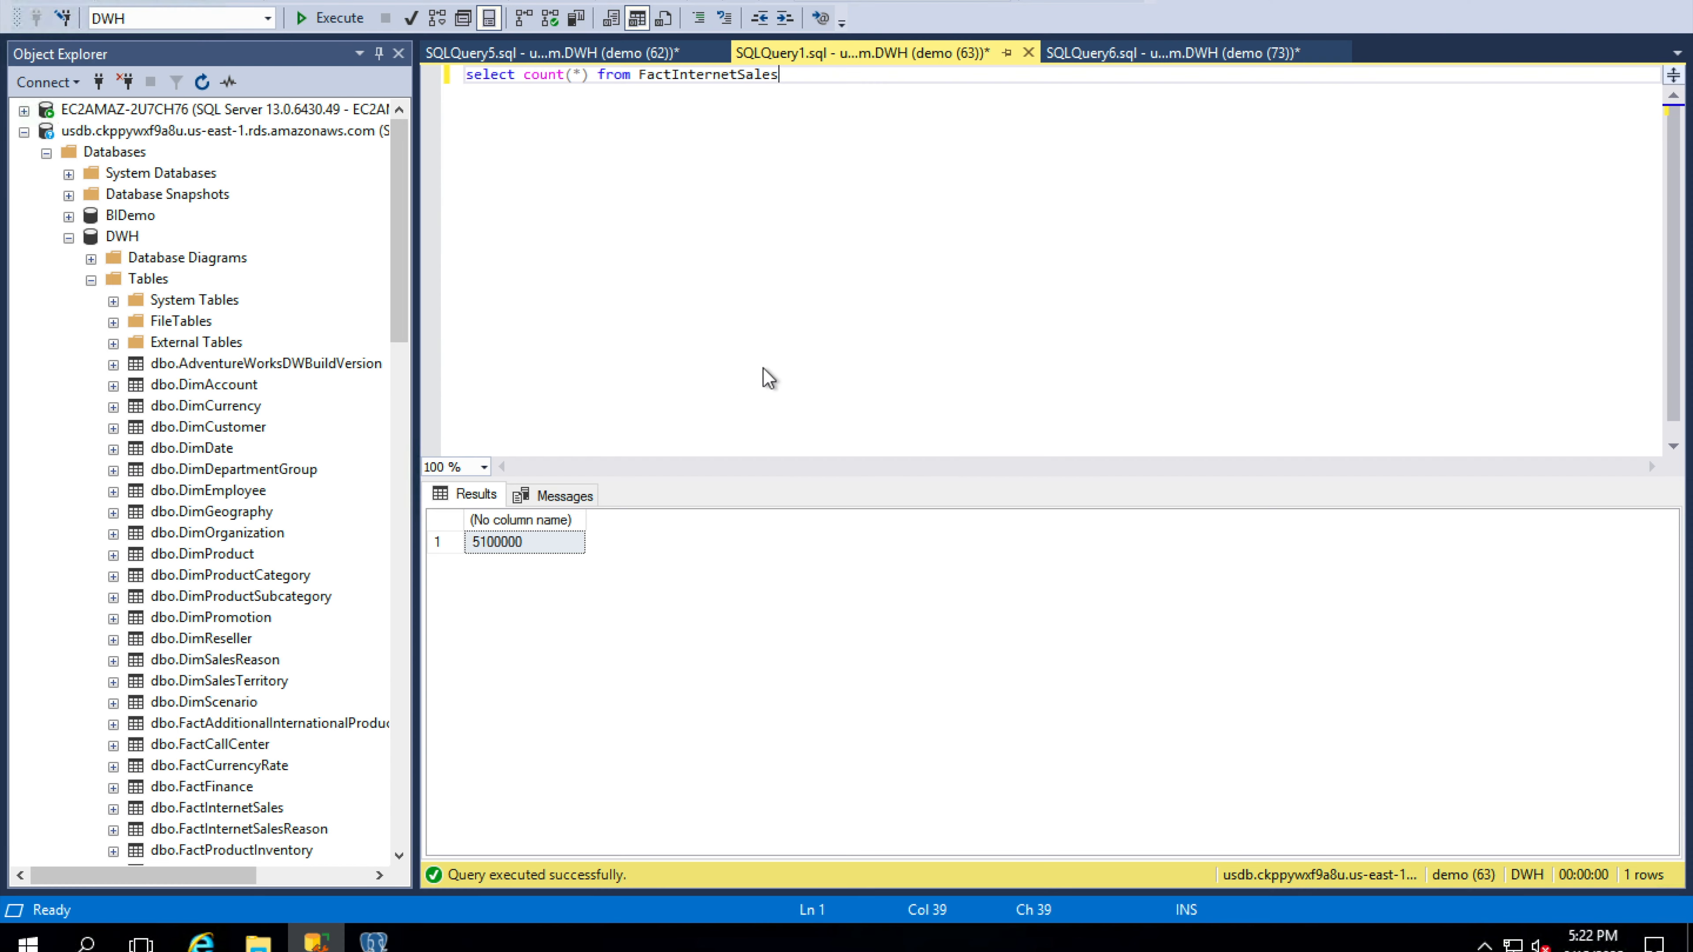